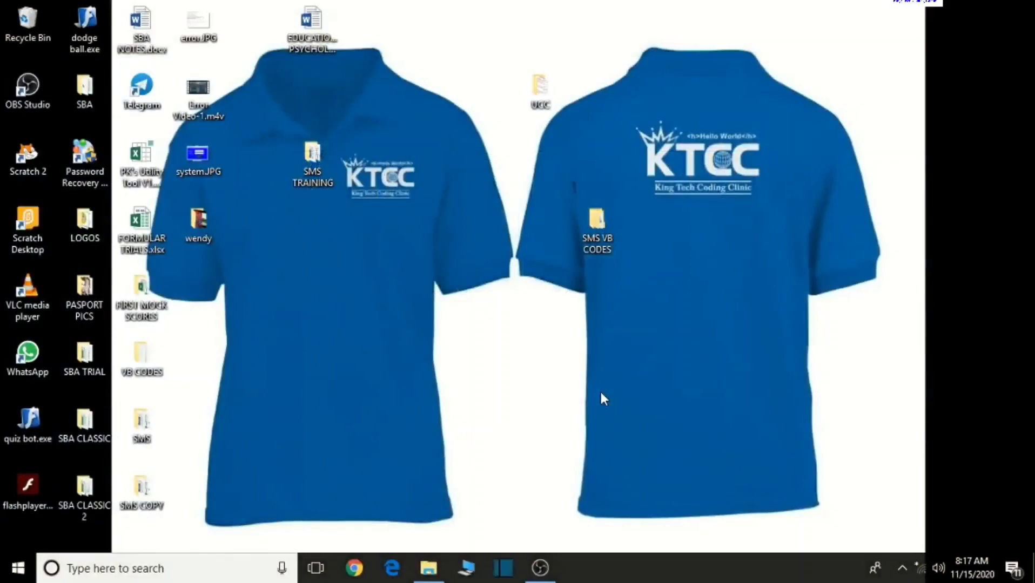
Step: Restore the SMS TRAINING folder window from the taskbar
left_click(902, 569)
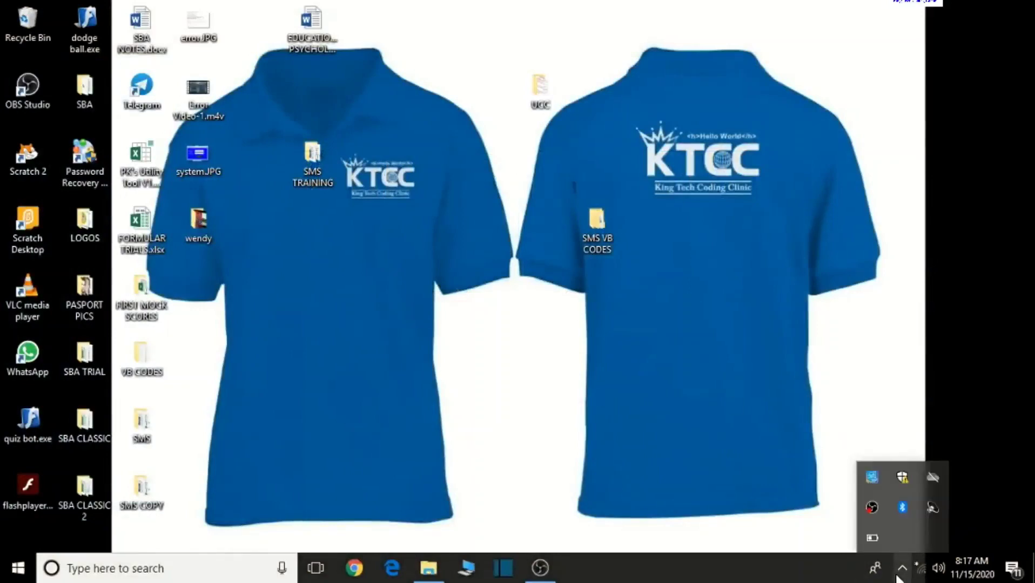
left_click(762, 502)
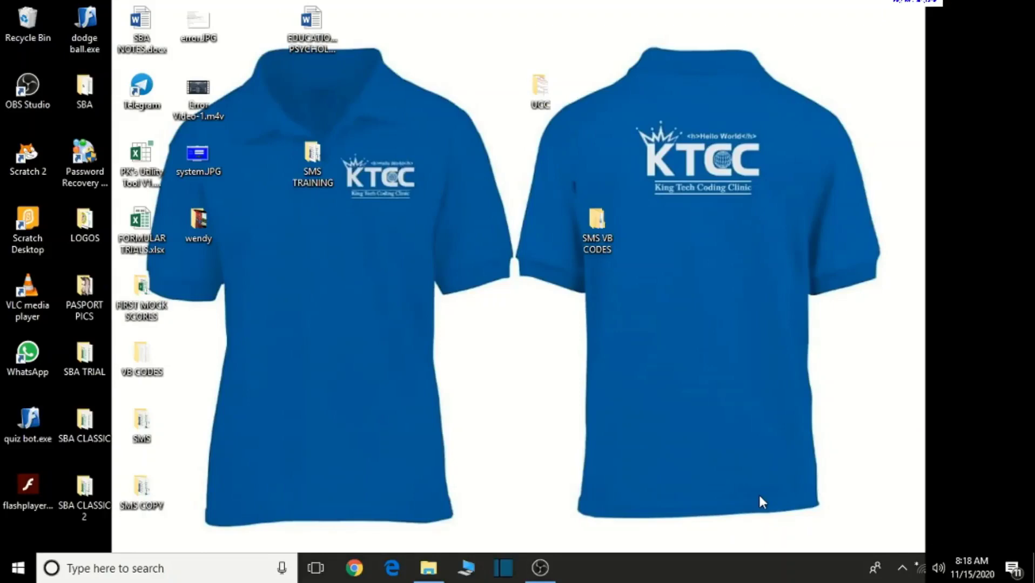
left_click(428, 568)
Step: Open SMS TRAINING.xlsm and log in with the user ID and password to reach the dashboard
double_click(788, 183)
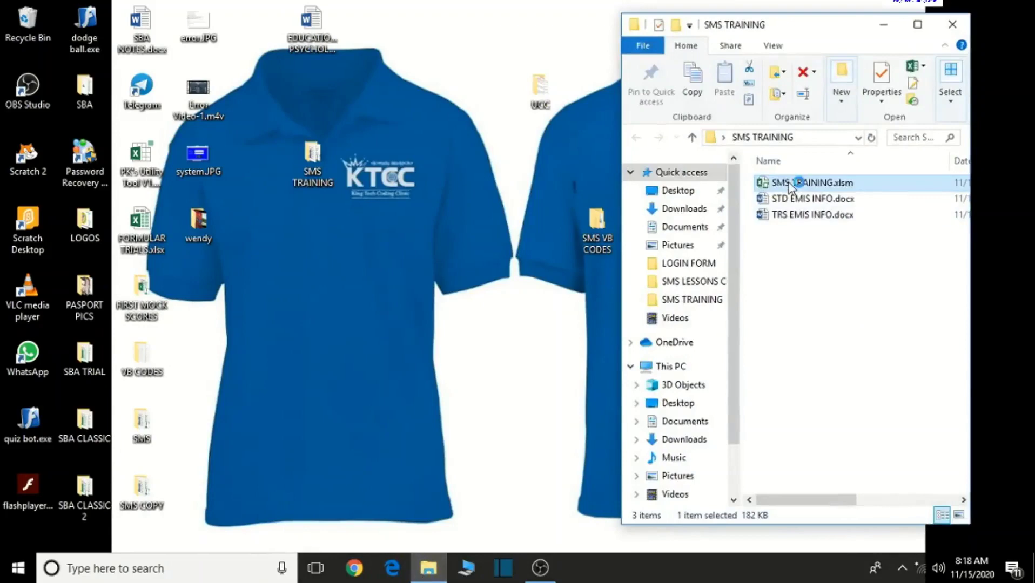
left_click(885, 25)
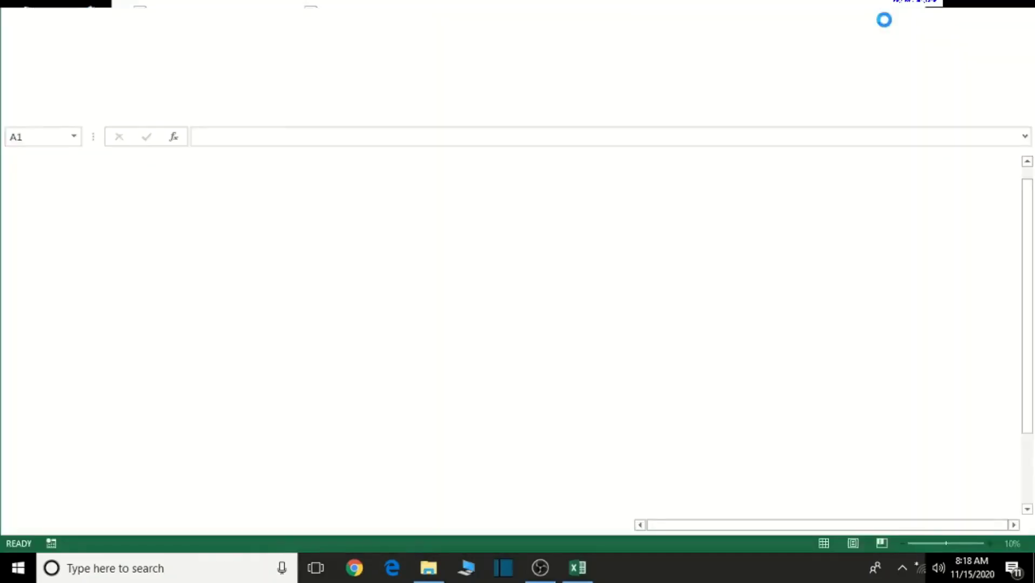
key("Tab")
key("Tab")
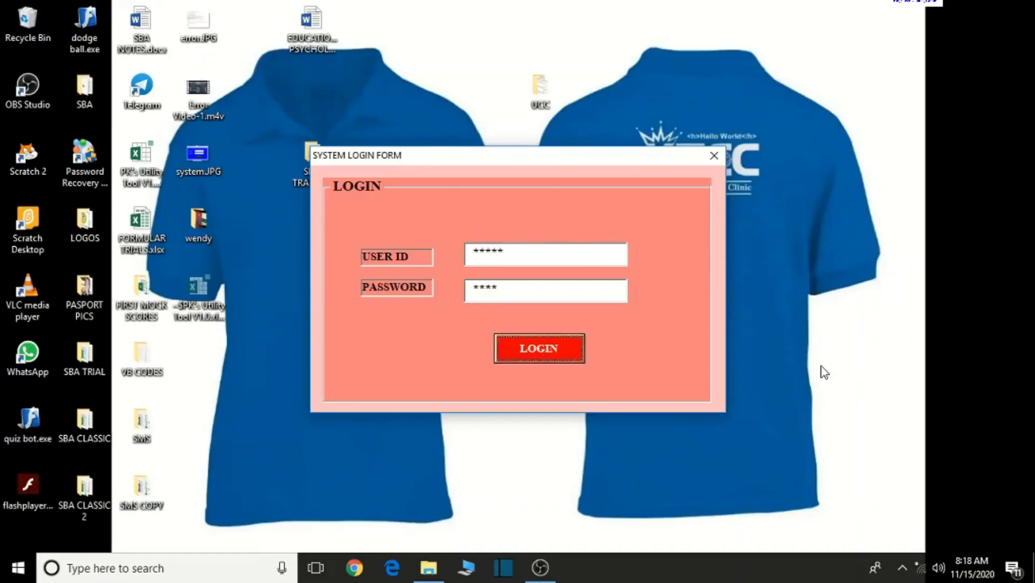
key("Return")
key("Return")
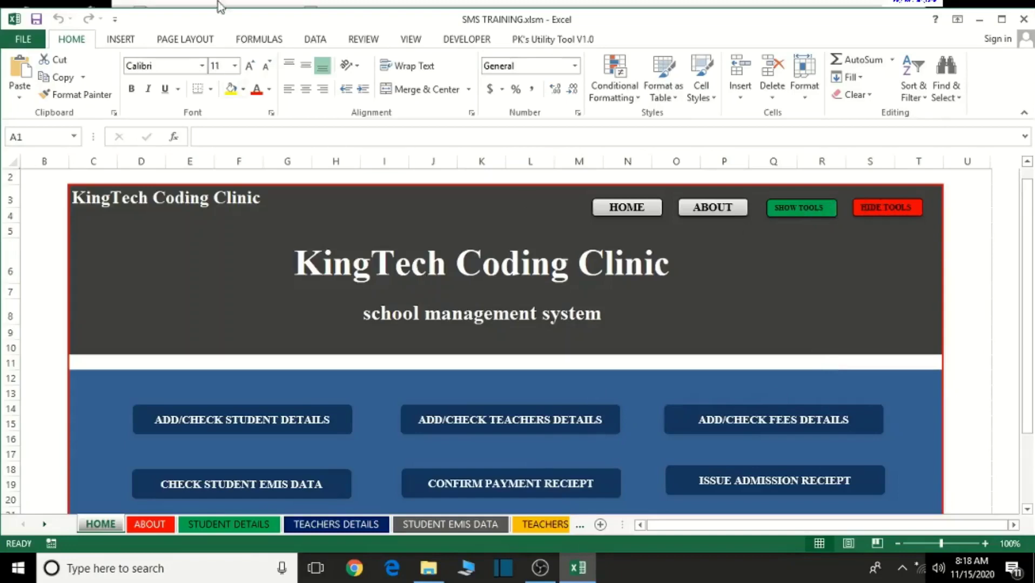
Step: Insert a blank Module6 in the Visual Basic editor, then minimize the editor and Excel
left_click(477, 44)
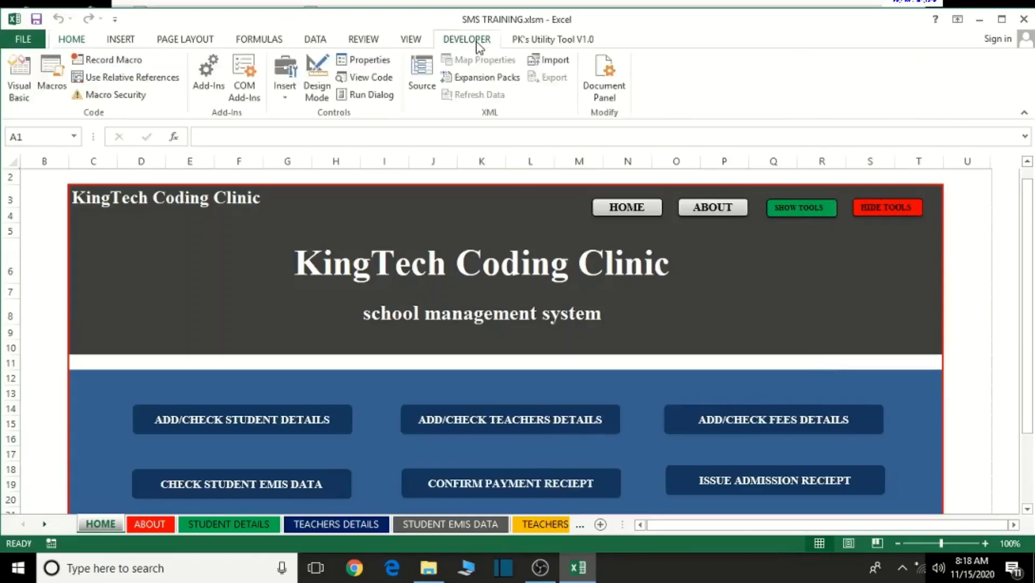
left_click(20, 76)
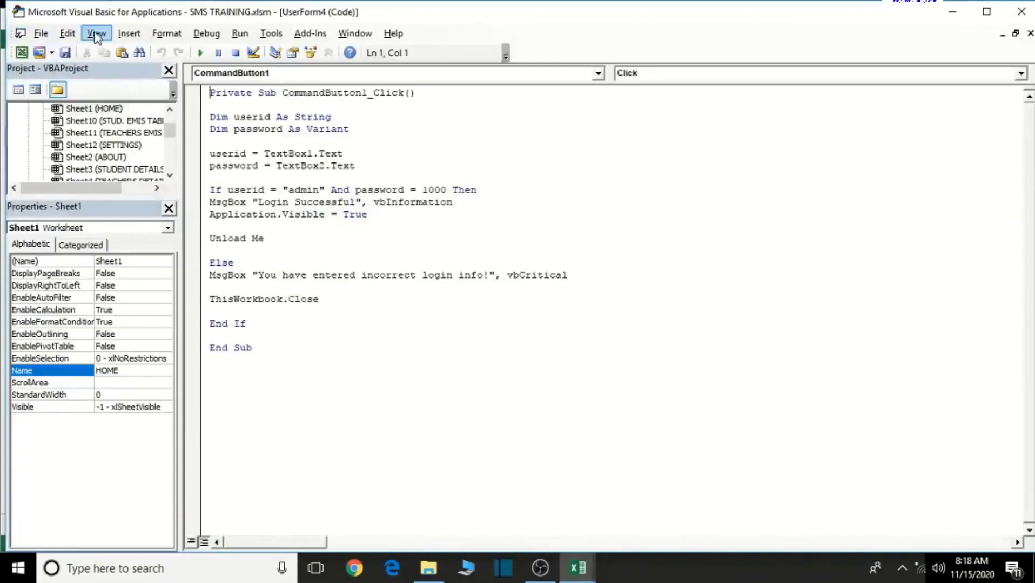
left_click(129, 33)
left_click(166, 84)
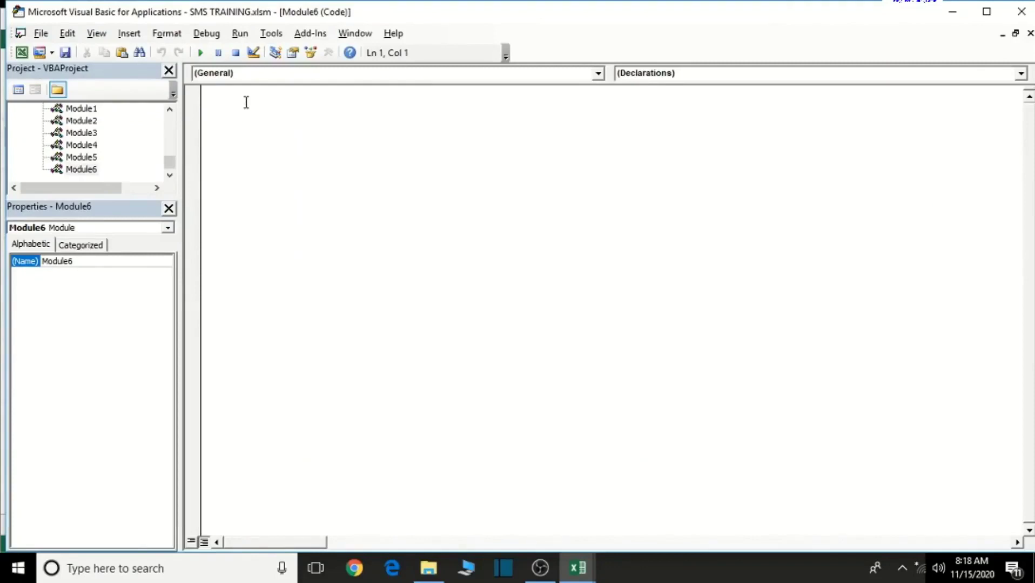
left_click(953, 13)
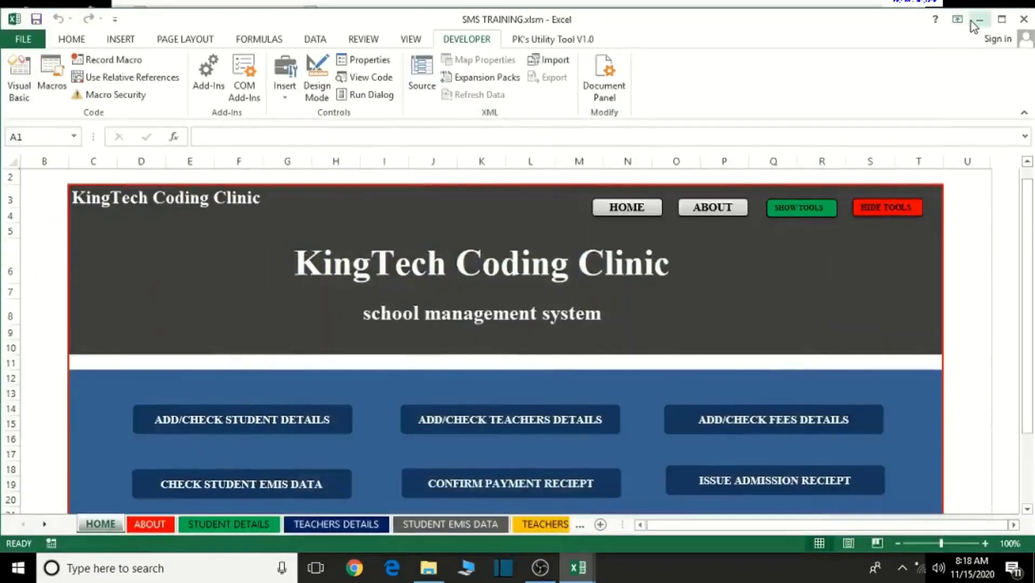
left_click(978, 20)
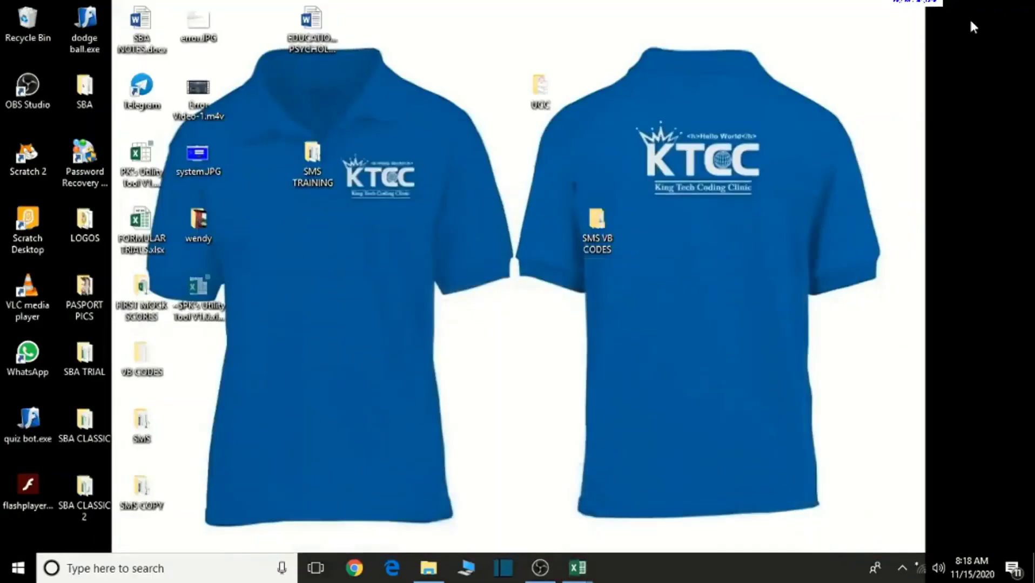
Step: Copy all the Hide macro code from SMS VB CODES > HIDE AND SHOW TOOLS > HIDE TOOLS CODES.txt, then close Notepad
double_click(600, 226)
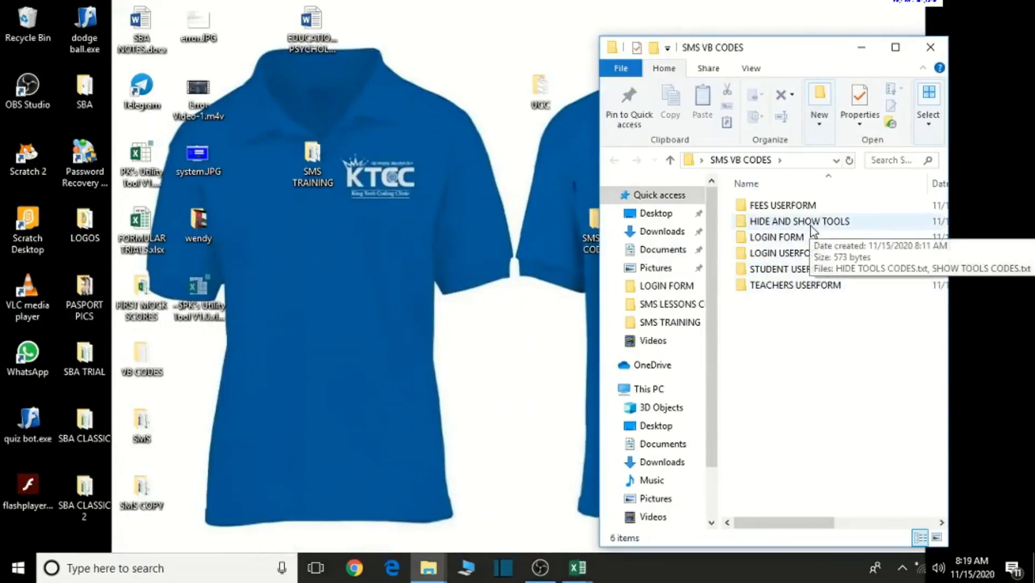
double_click(810, 221)
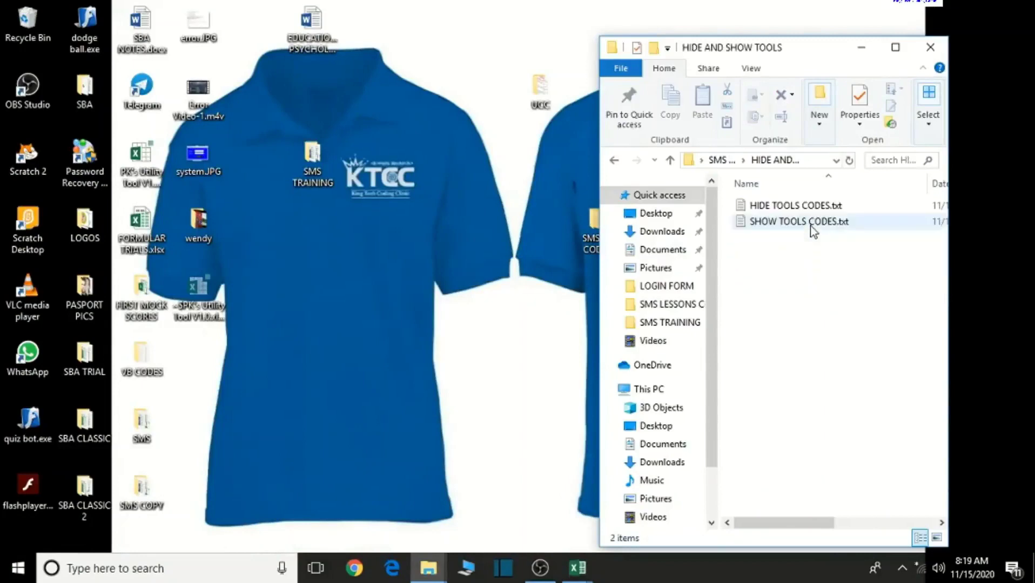
double_click(803, 208)
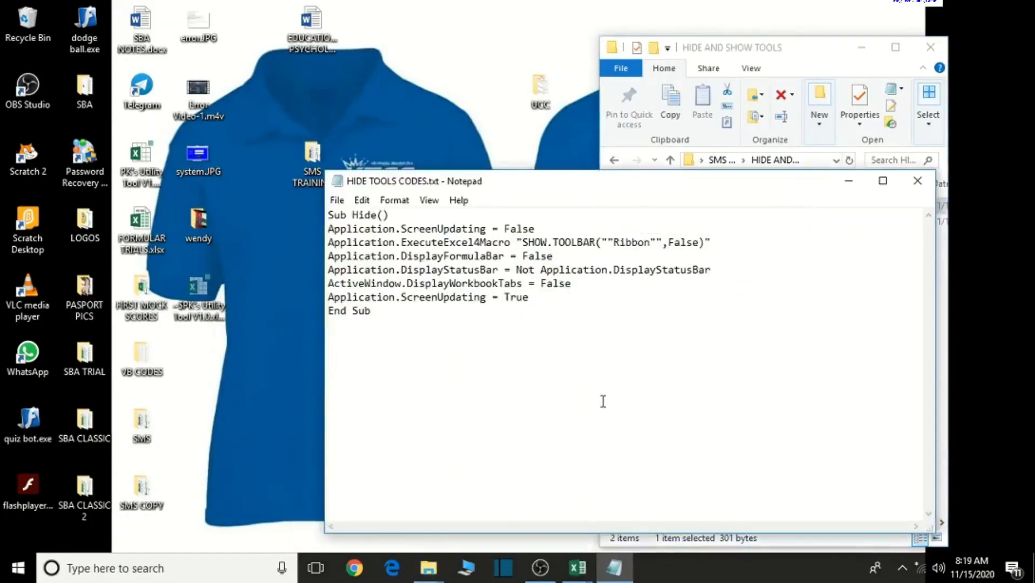
key("ctrl+a")
key("ctrl+c")
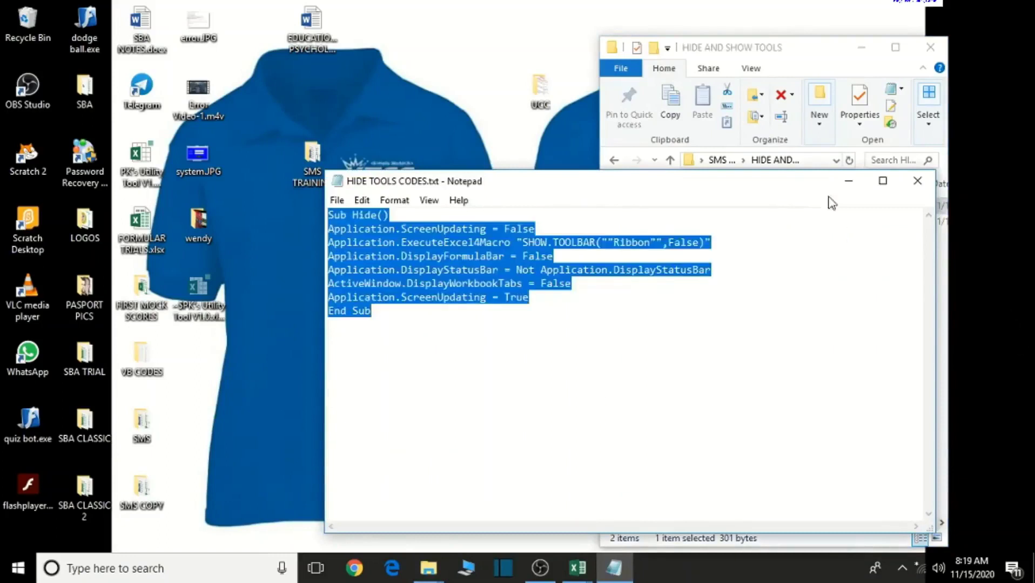
left_click(917, 181)
Step: Paste the Hide macro into Module6 with blank lines below it, then minimize the editor
mouse_move(577, 568)
left_click(662, 499)
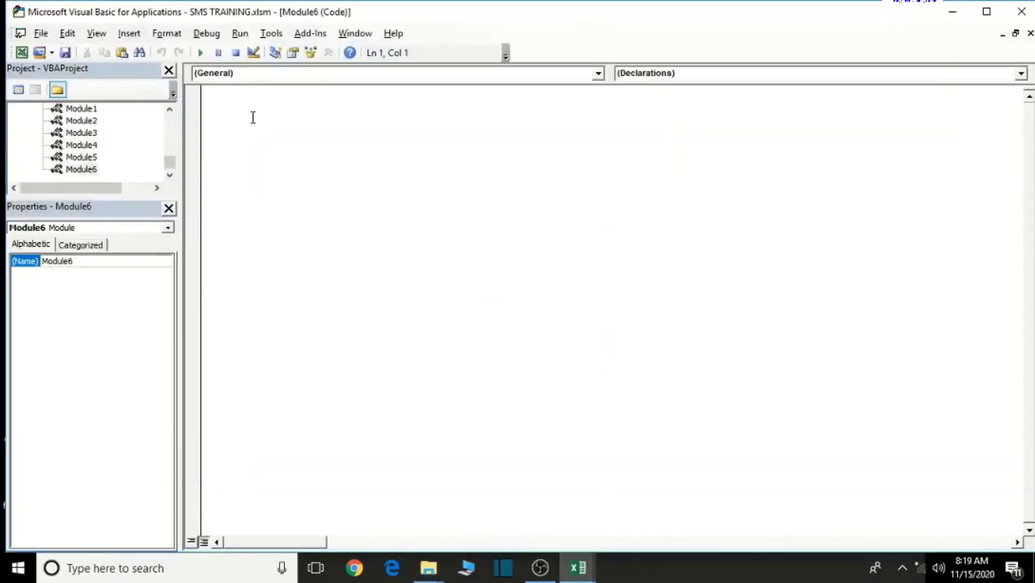
key("ctrl+v")
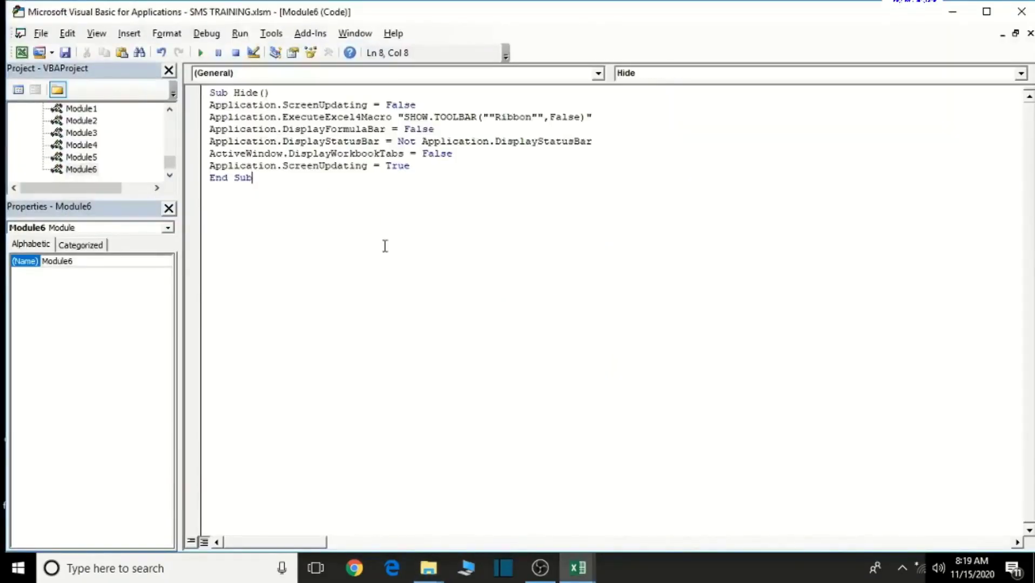
key("Return")
key("Return")
left_click(942, 12)
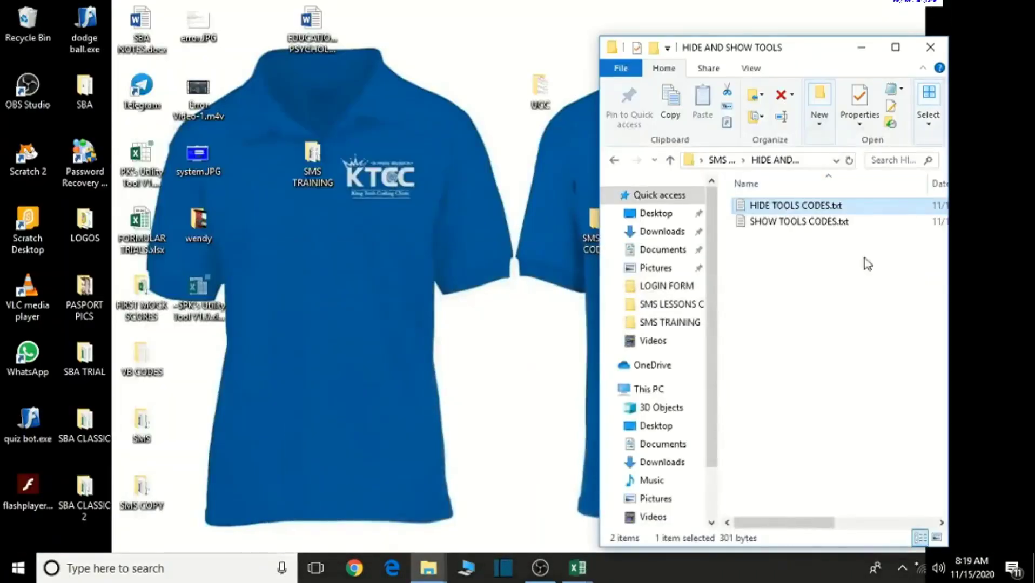
Step: Copy the Show macro from SHOW TOOLS CODES.txt, then close Notepad and the folder
double_click(789, 223)
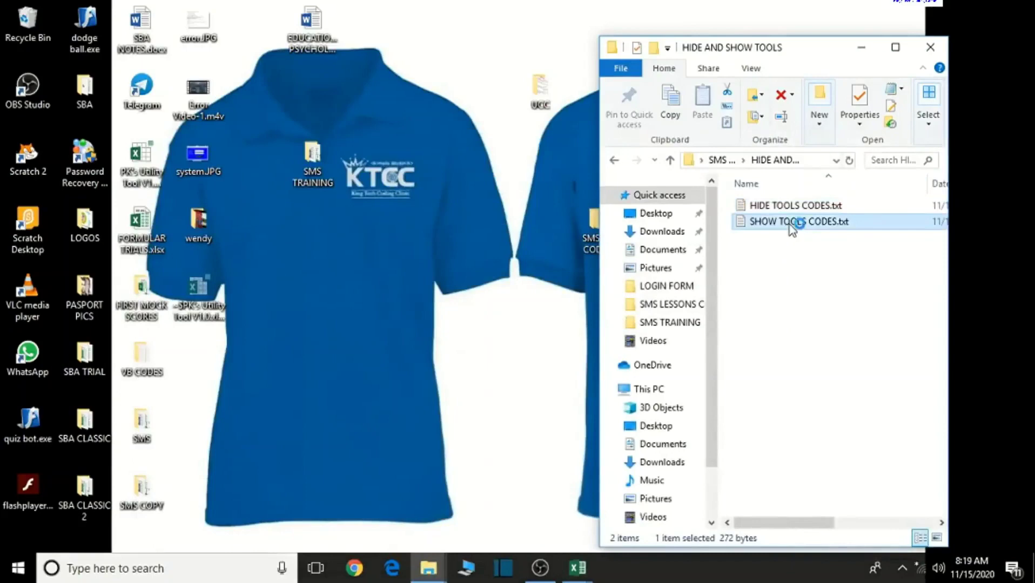
key("ctrl+a")
key("ctrl+c")
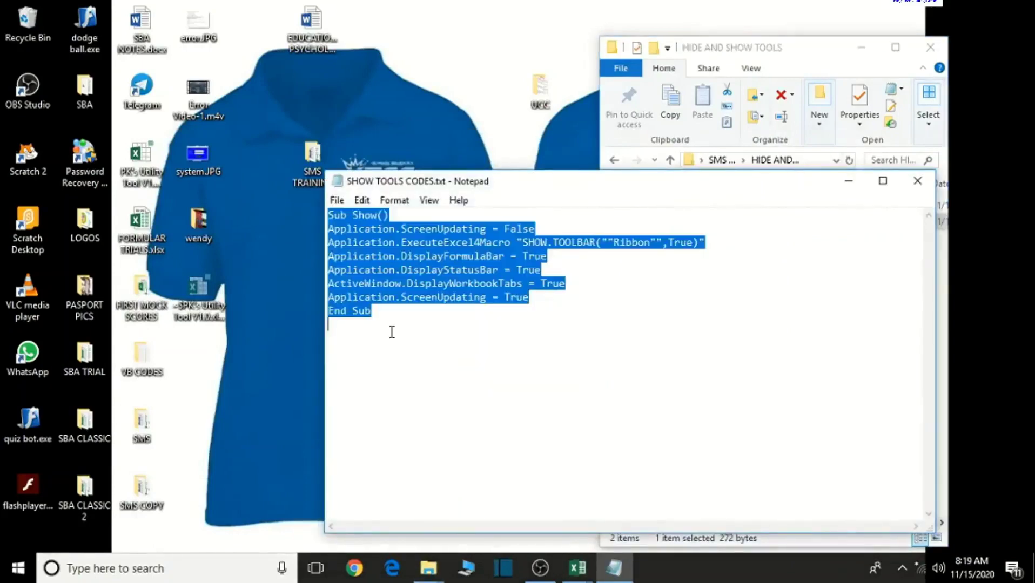
left_click(917, 181)
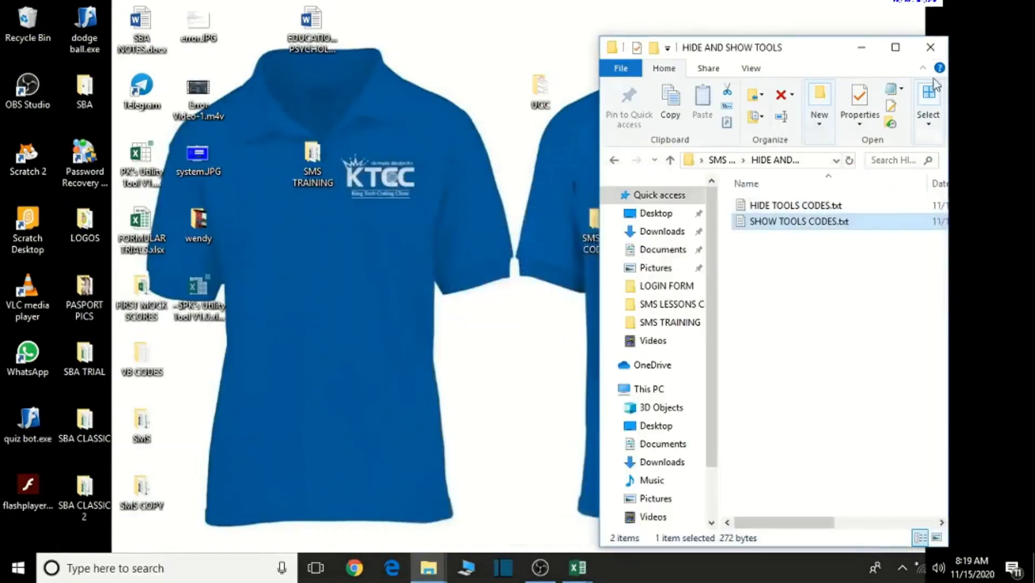
left_click(930, 47)
Step: Paste the Show macro below Hide in Module6, save the workbook, and close the editor
mouse_move(584, 574)
left_click(634, 518)
key("ctrl+v")
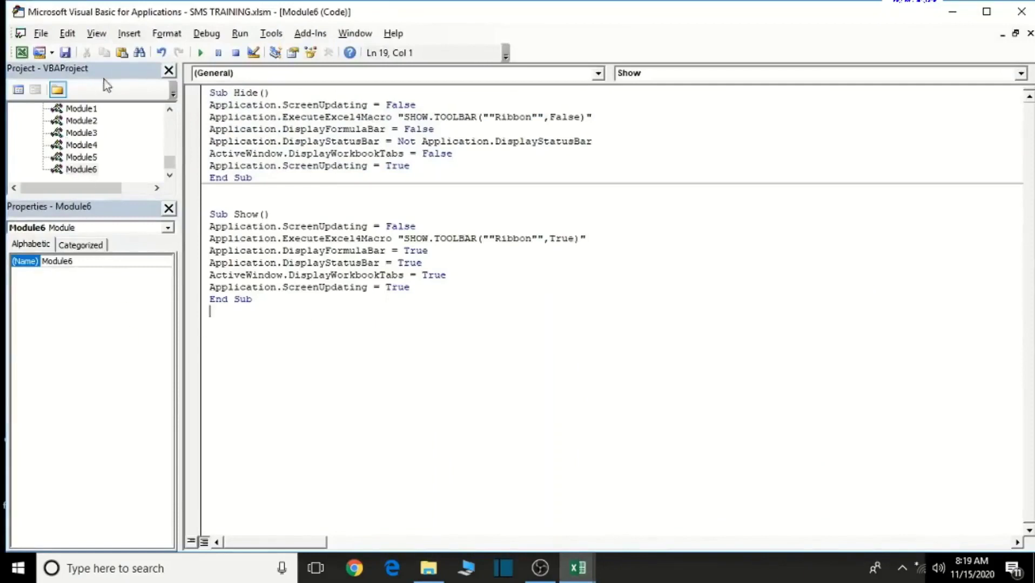
left_click(64, 53)
left_click(501, 323)
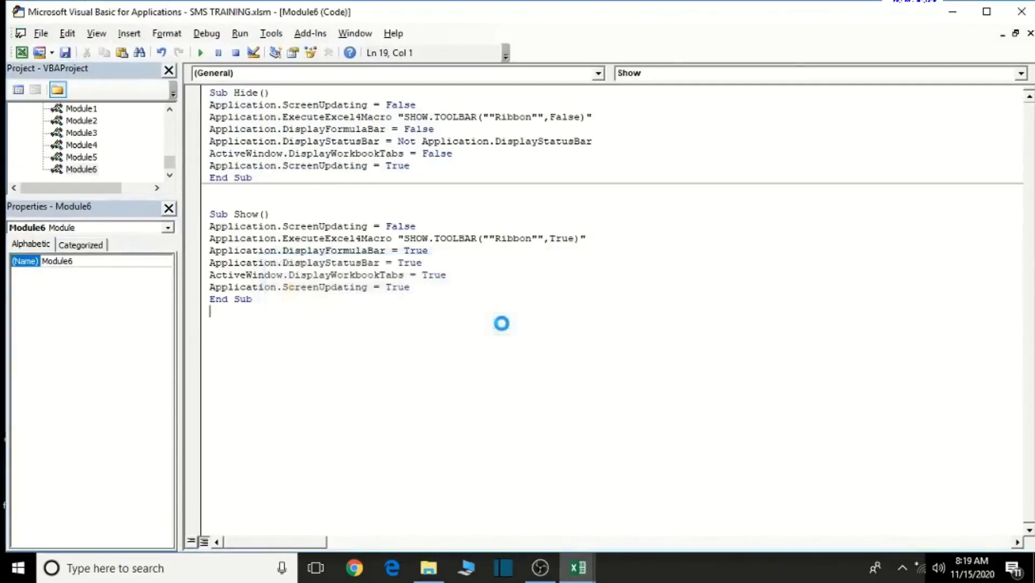
left_click(1022, 12)
Step: Assign the Show macro to the SHOW TOOLS button and the Hide macro to HIDE TOOLS
right_click(792, 209)
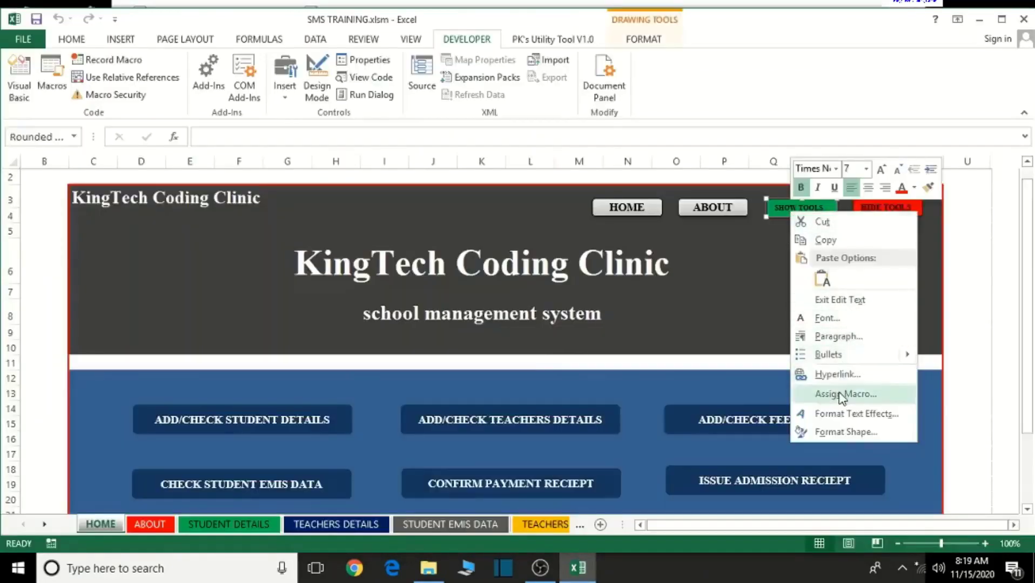
left_click(843, 394)
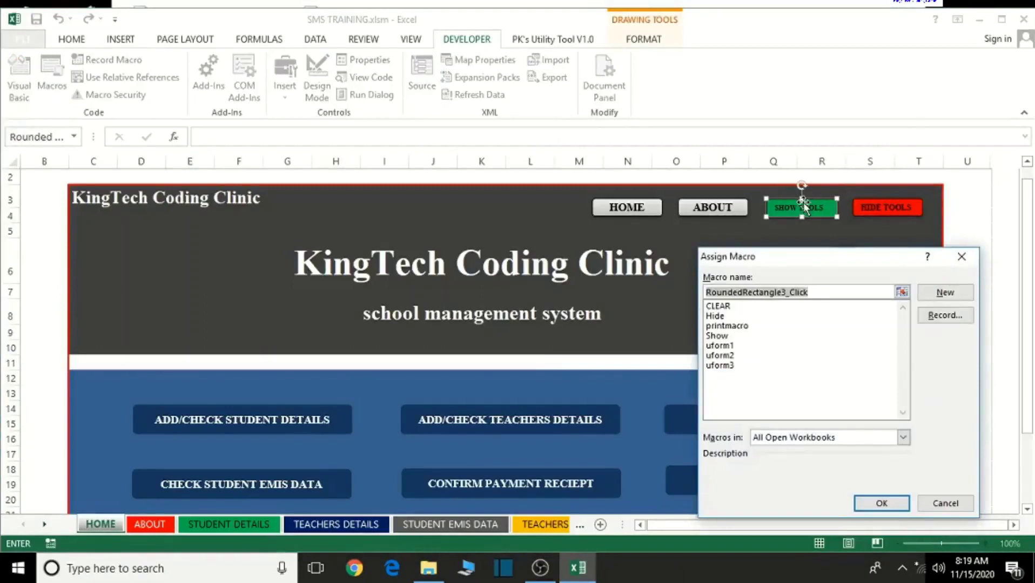
left_click(719, 337)
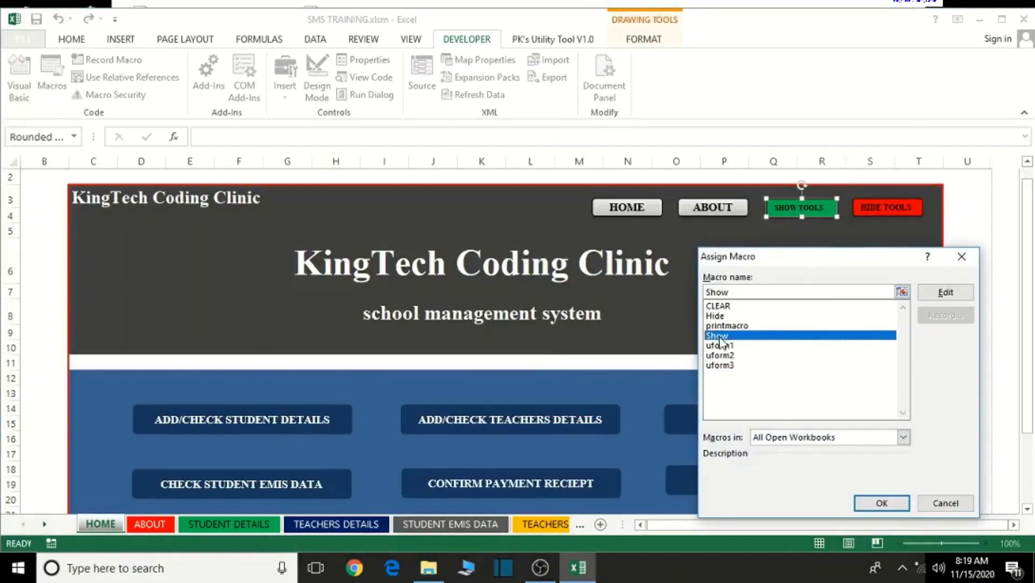
left_click(886, 505)
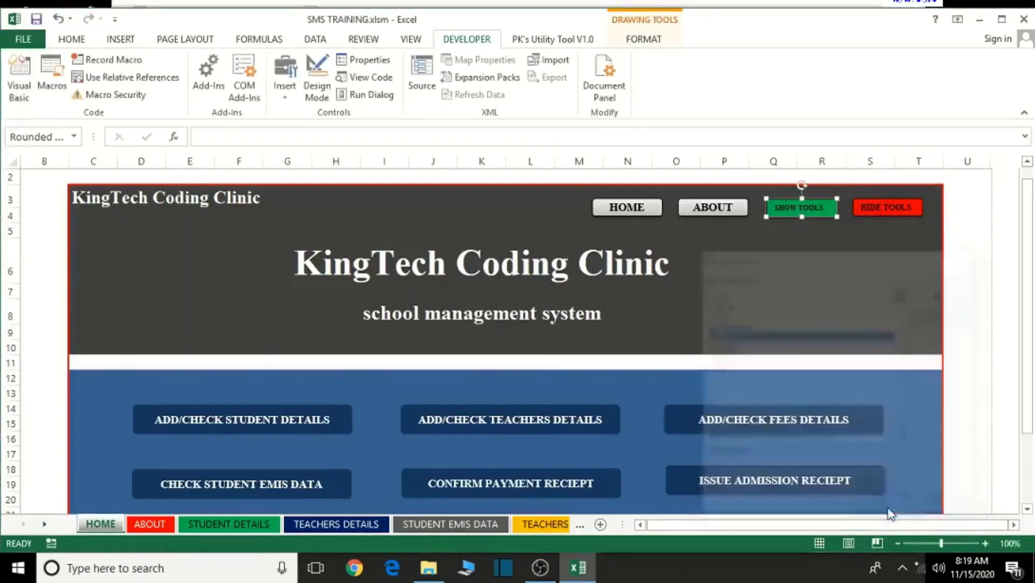
right_click(888, 209)
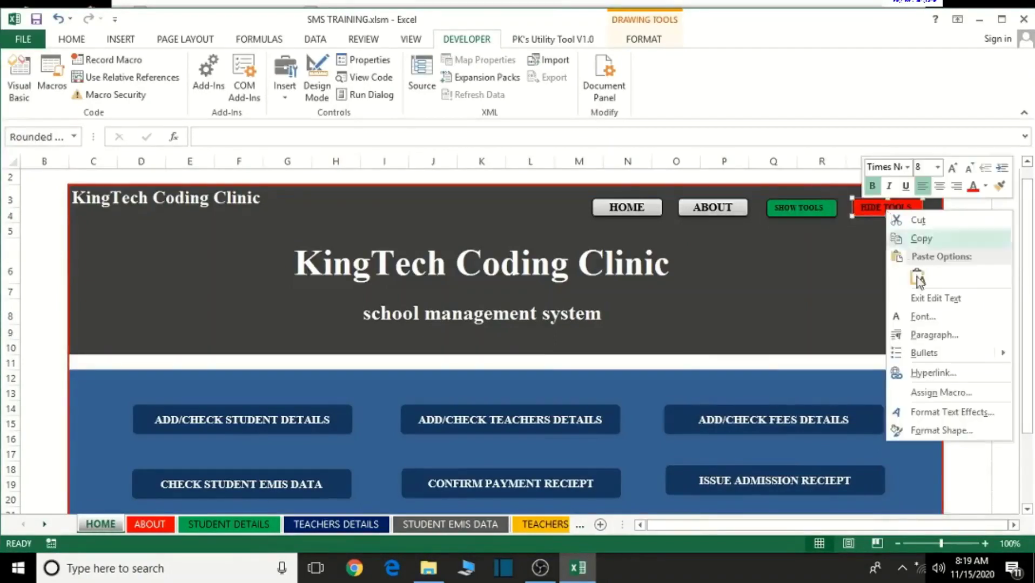
left_click(935, 393)
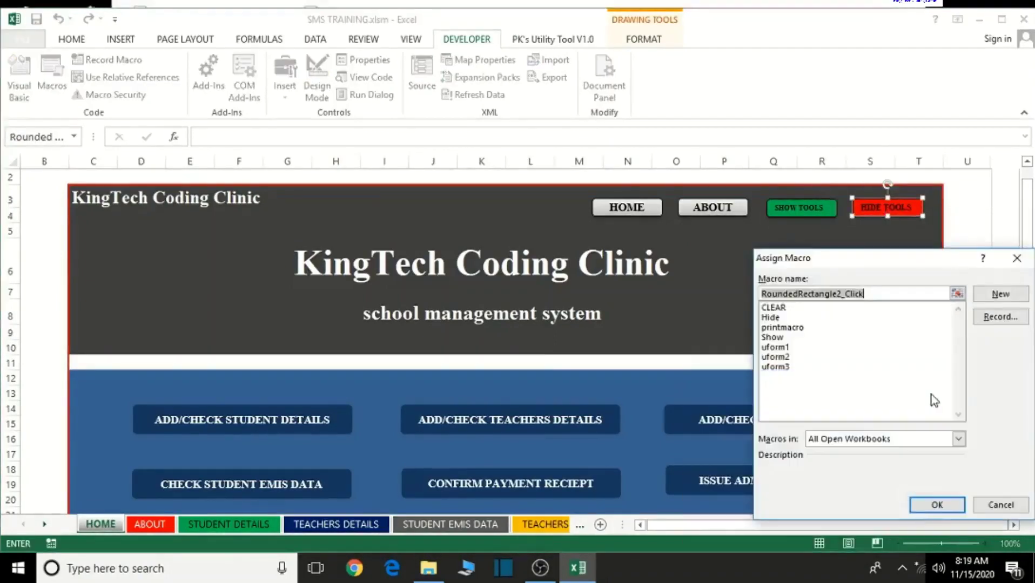
left_click(772, 317)
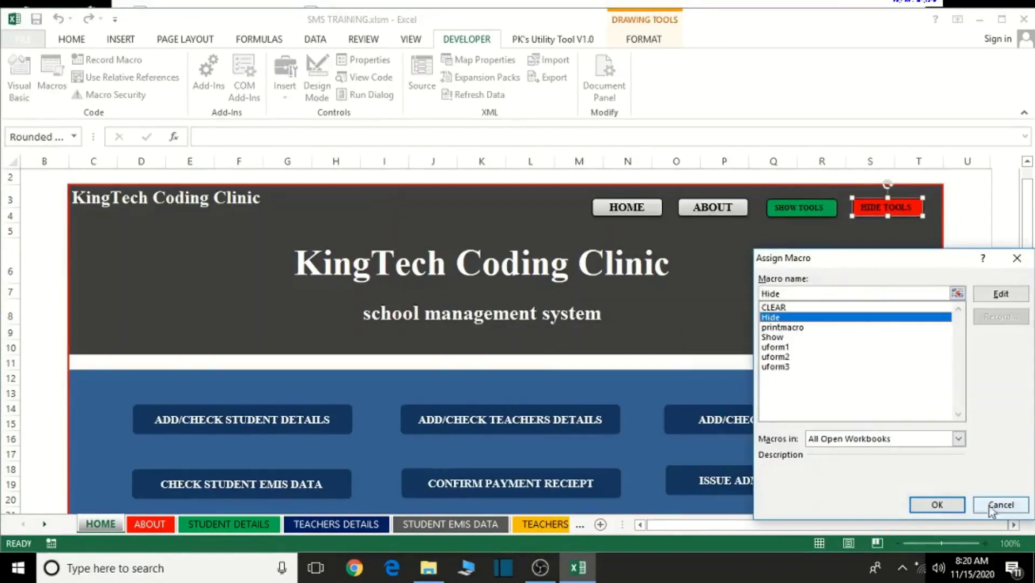
left_click(937, 505)
Step: Test both buttons, toggling the ribbon and formula bar, ending with them hidden
left_click(882, 303)
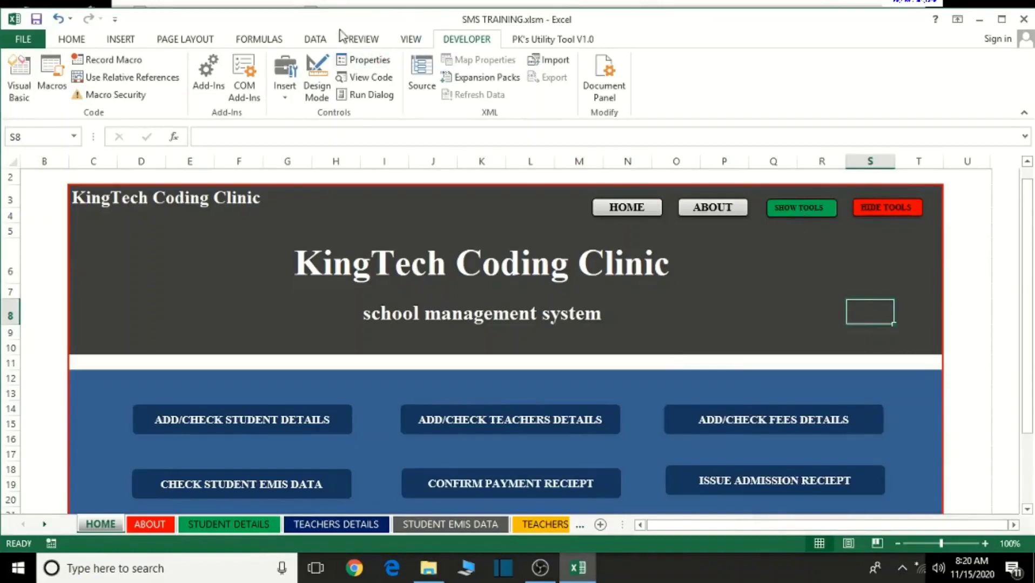
left_click(870, 207)
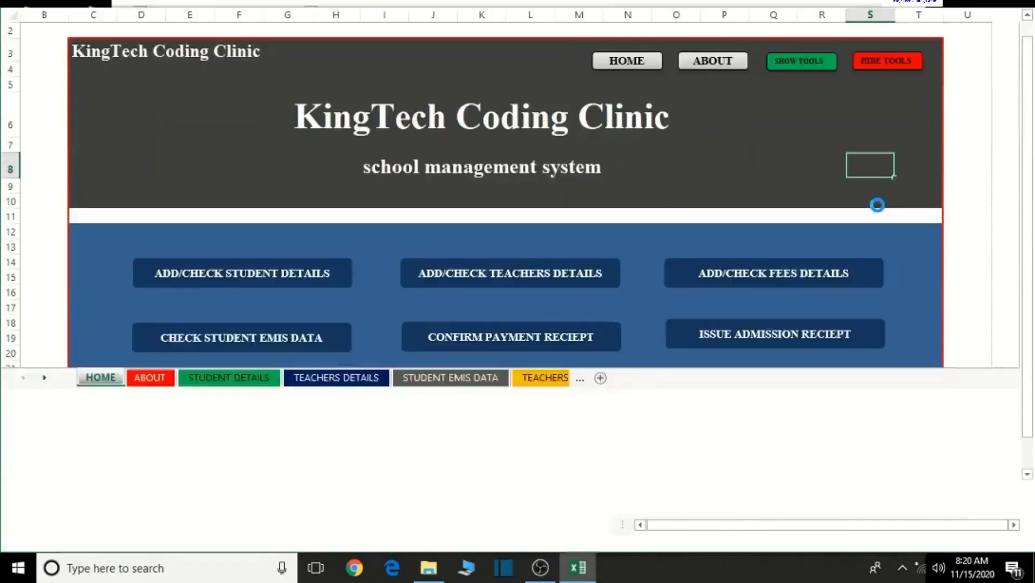
left_click(787, 87)
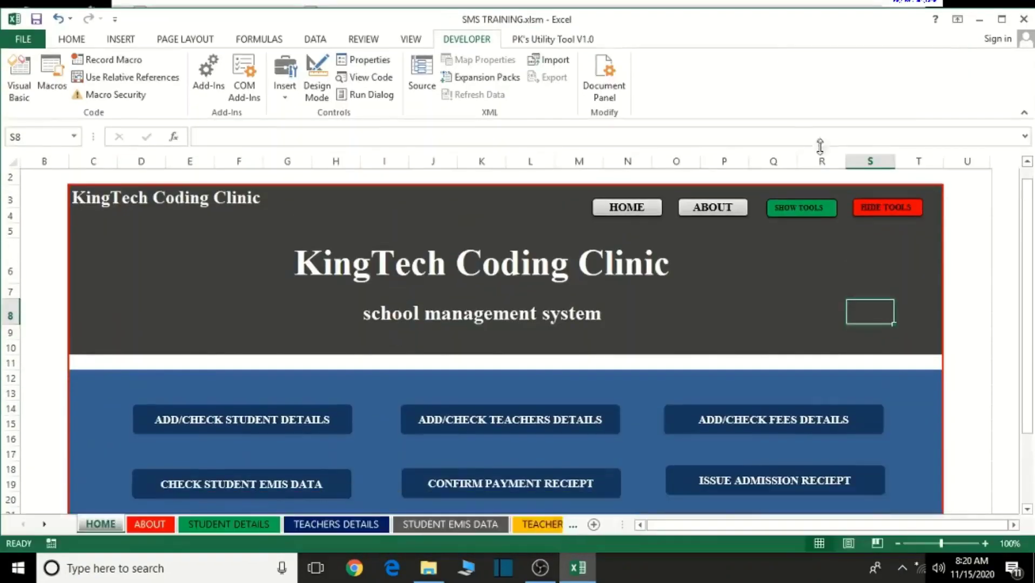
left_click(886, 208)
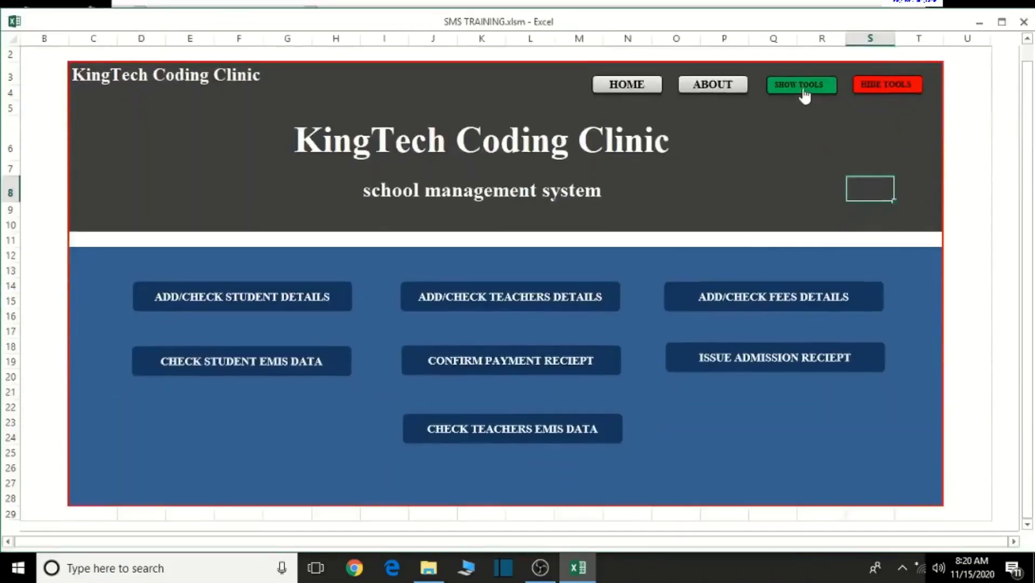
Step: Restore the ribbon, formula bar and sheet tabs with SHOW TOOLS, then scroll through the HOME dashboard
left_click(801, 92)
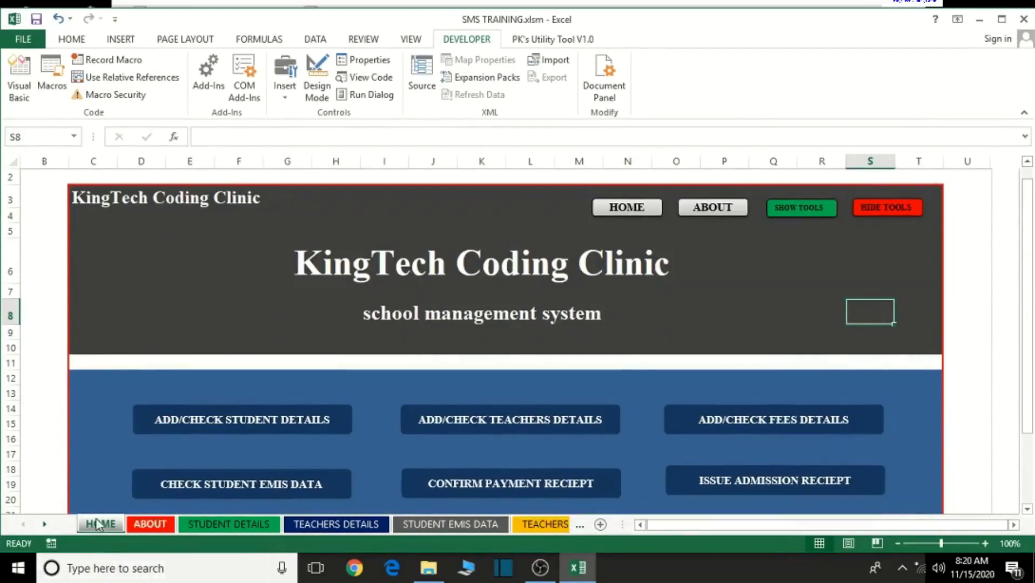
scroll(664, 297, "down", 5)
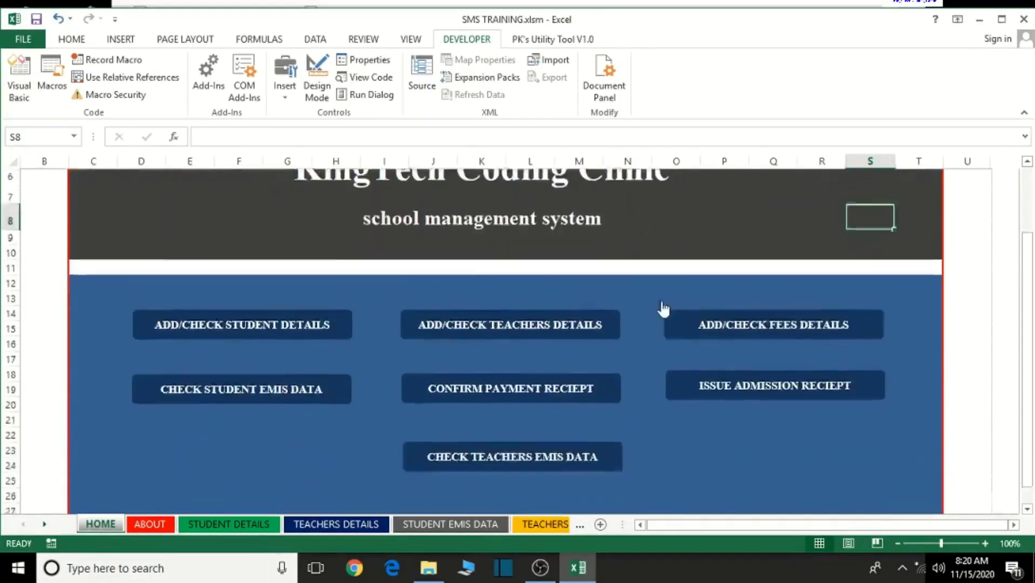
scroll(658, 305, "up", 5)
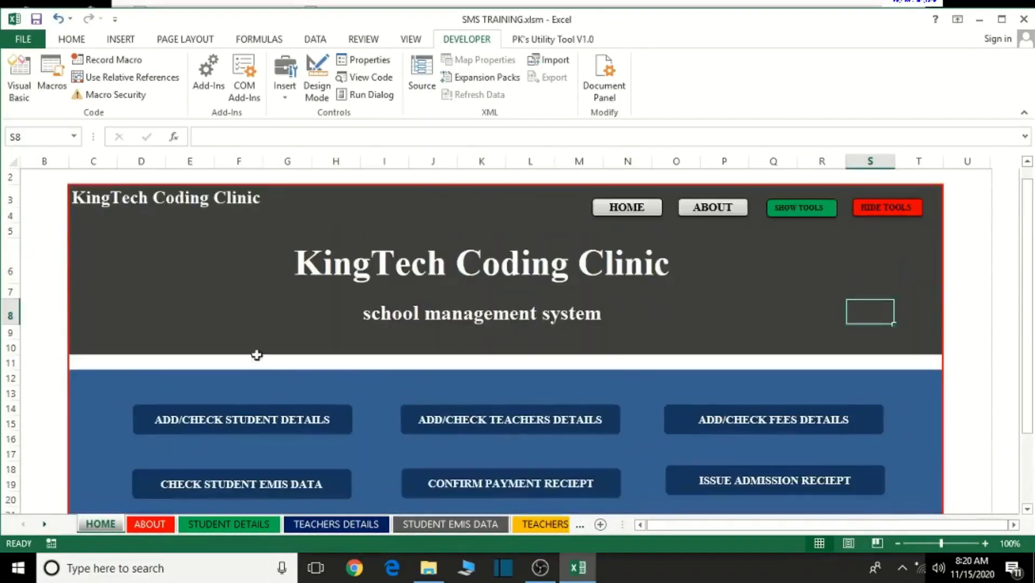
scroll(696, 383, "down", 1)
scroll(464, 443, "up", 1)
Step: Protect the HOME sheet with a password, entered and confirmed
right_click(96, 527)
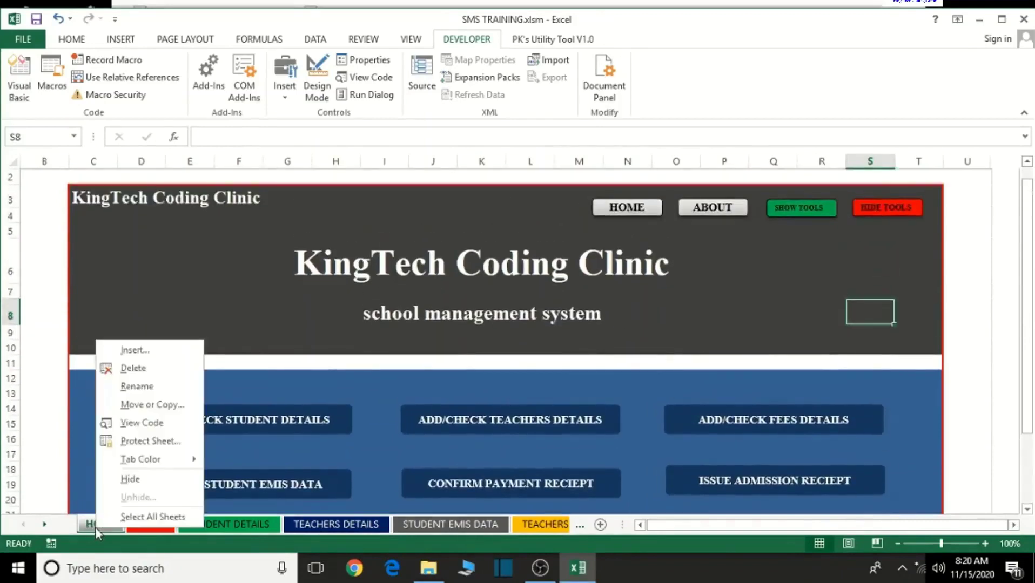
left_click(149, 442)
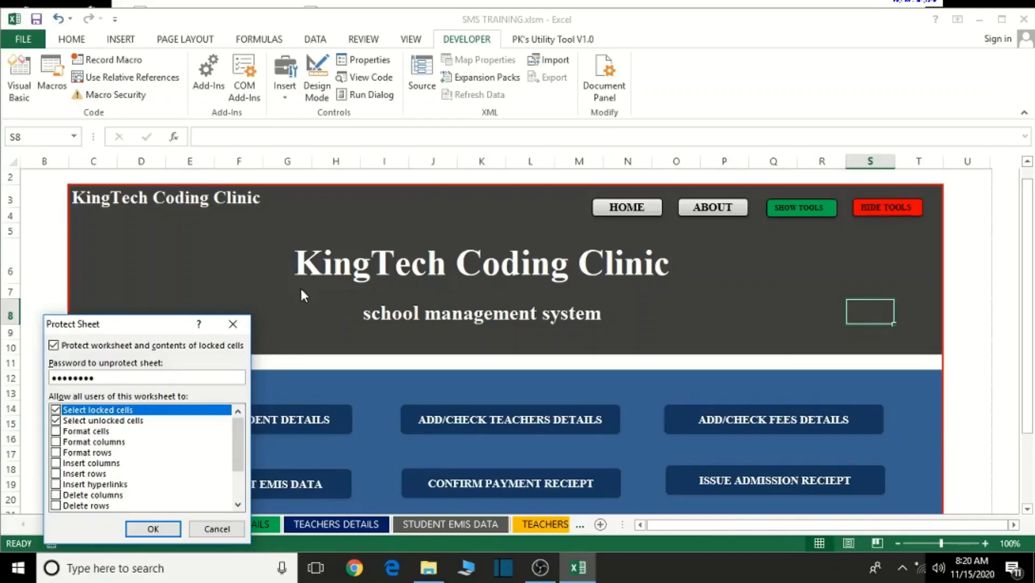
left_click(153, 529)
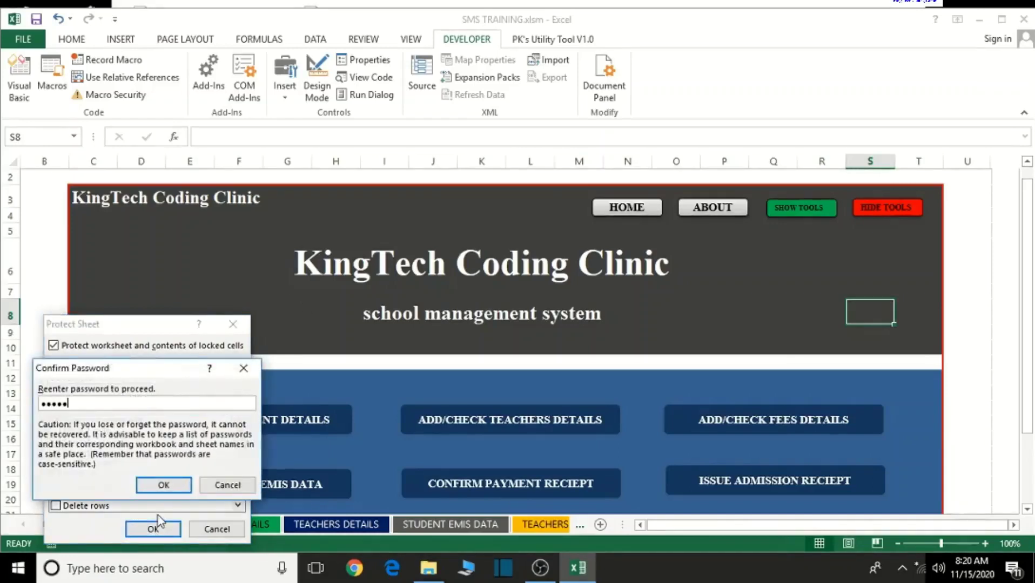
left_click(172, 486)
Step: Verify that edits to cells R8, Q6 and F8 are refused, dismissing each protection warning
left_click(799, 306)
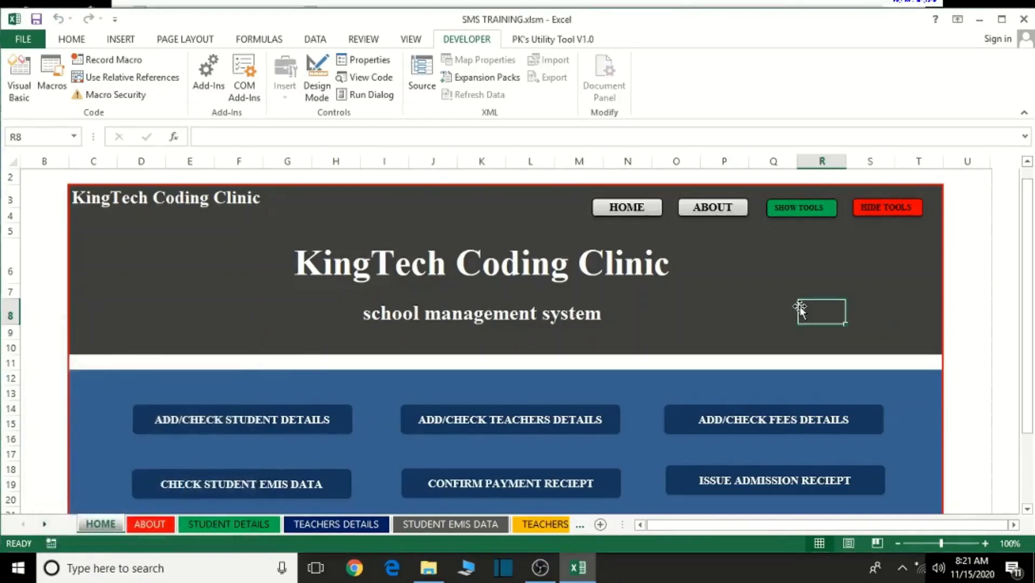
double_click(800, 307)
left_click(516, 326)
double_click(753, 267)
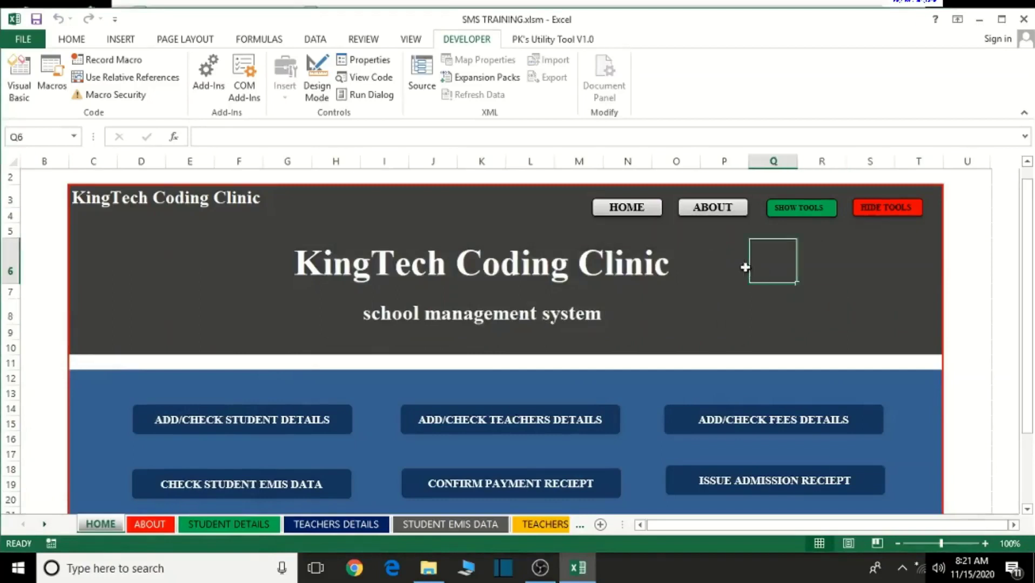
left_click(520, 326)
double_click(775, 273)
left_click(520, 326)
double_click(217, 311)
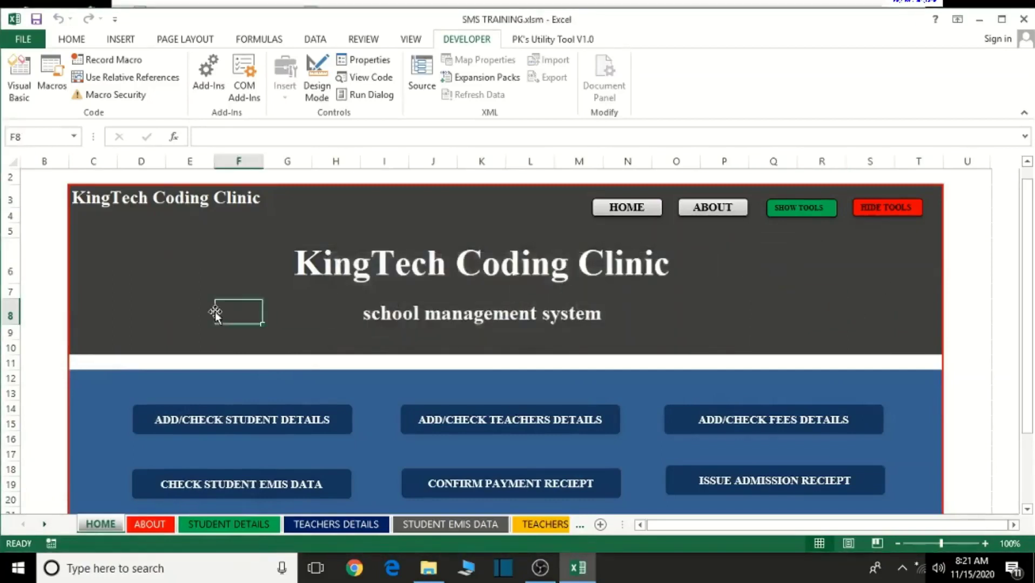
left_click(520, 327)
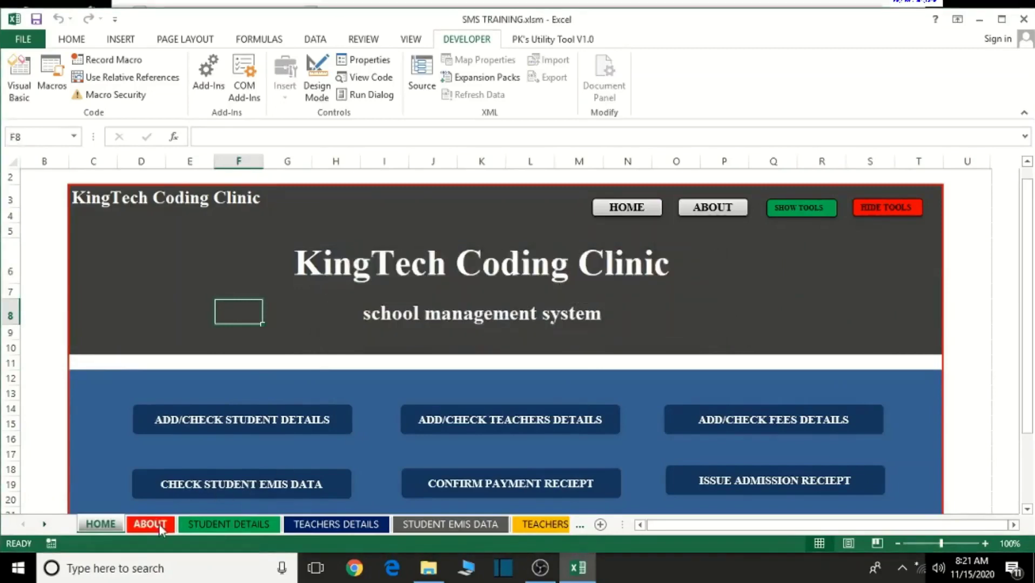
left_click(149, 524)
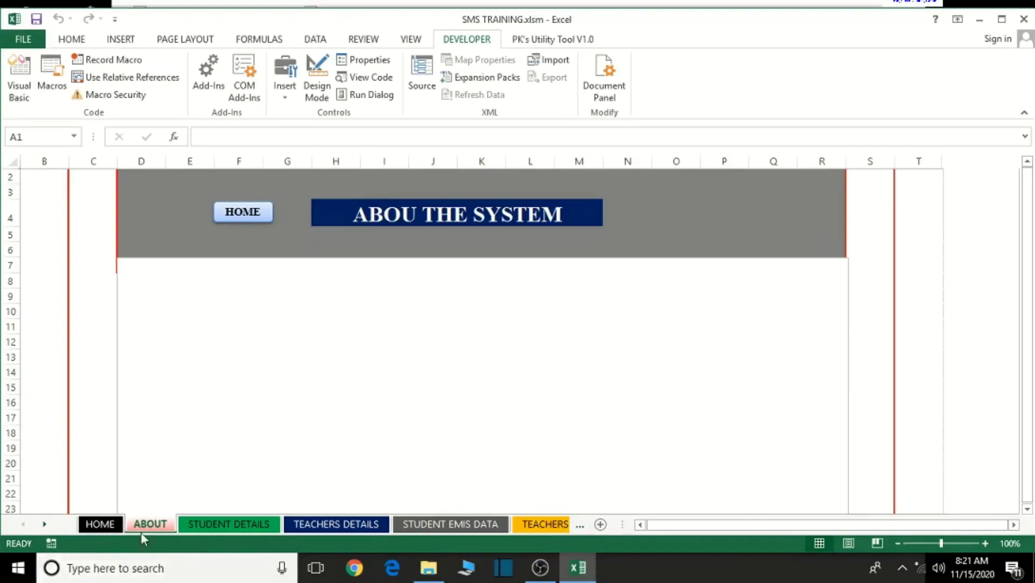
Step: Browse the STUDENT DETAILS and TEACHERS DETAILS sheets, then scroll through the STUDENT EMIS DATA summary
left_click(225, 525)
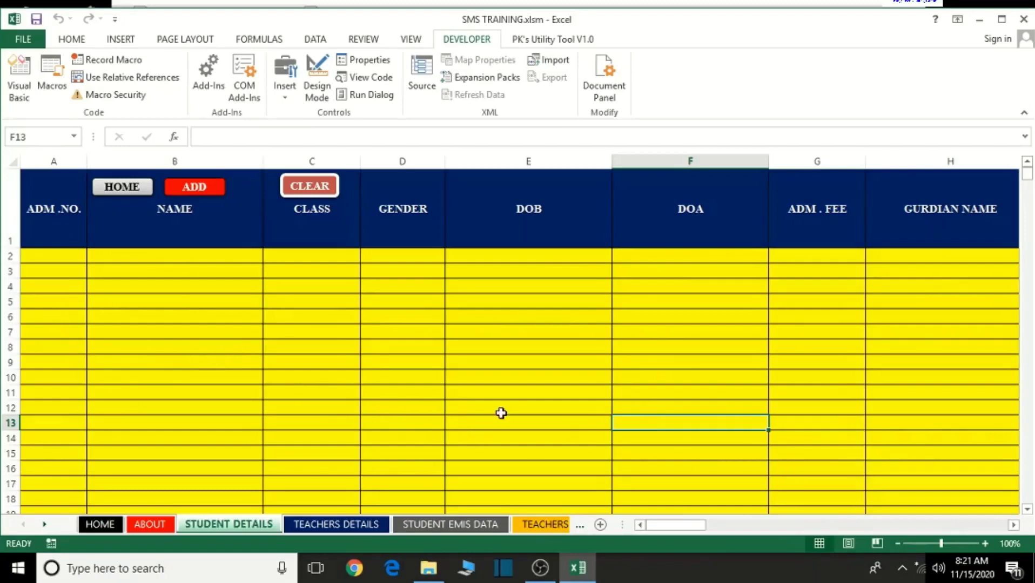
left_click(356, 527)
left_click(336, 413)
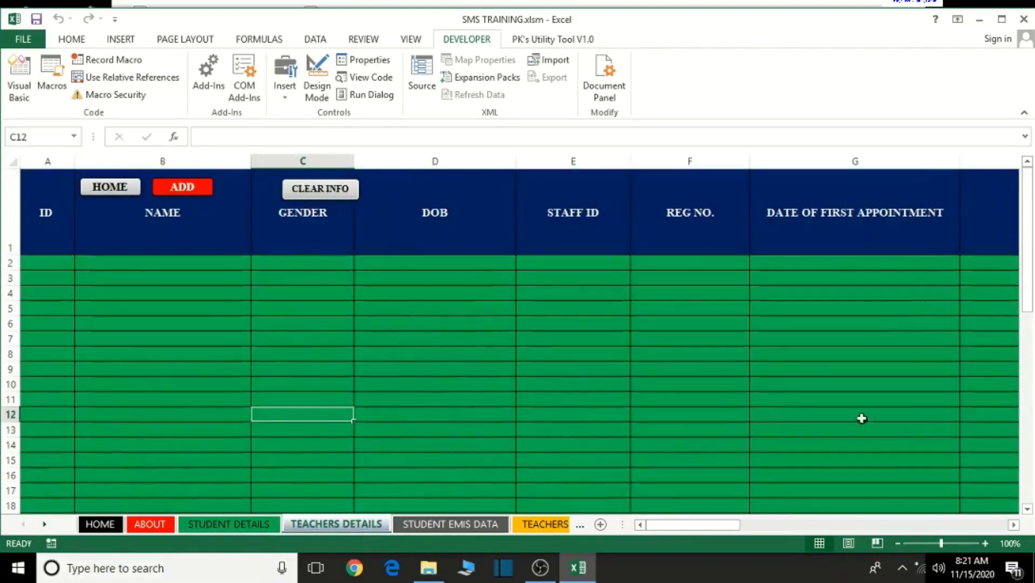
left_click(440, 526)
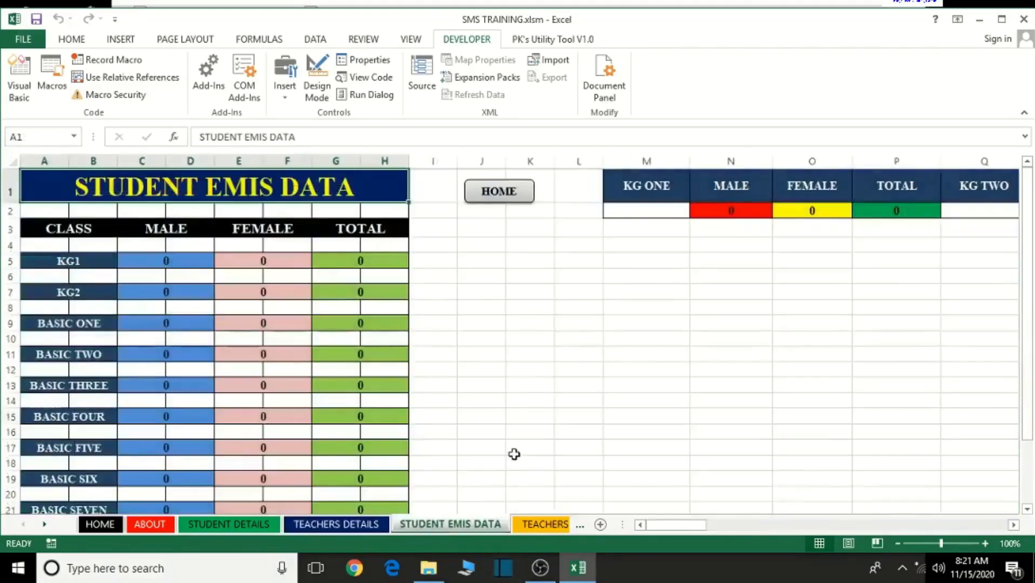
scroll(514, 455, "down", 4)
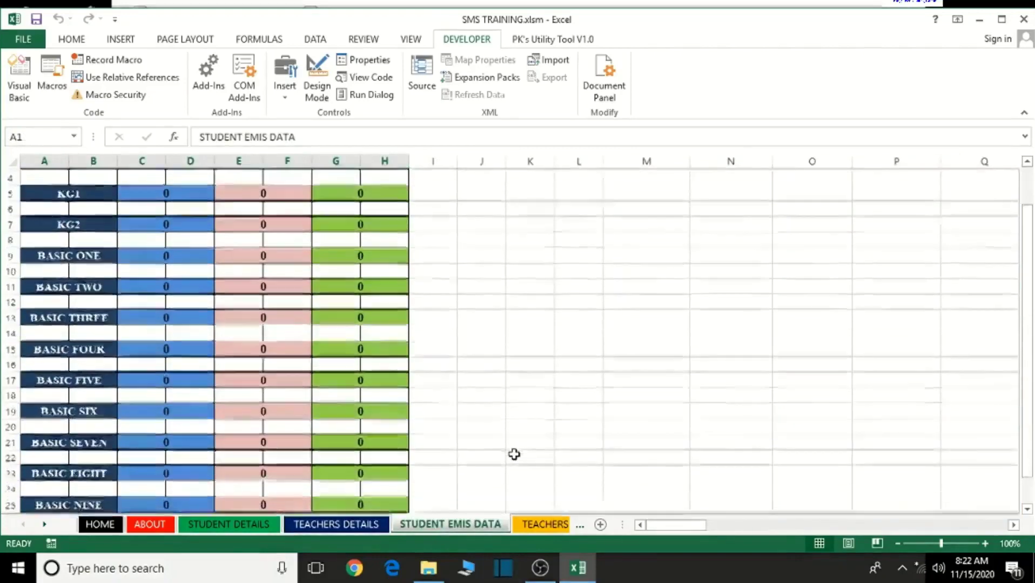
scroll(513, 454, "up", 4)
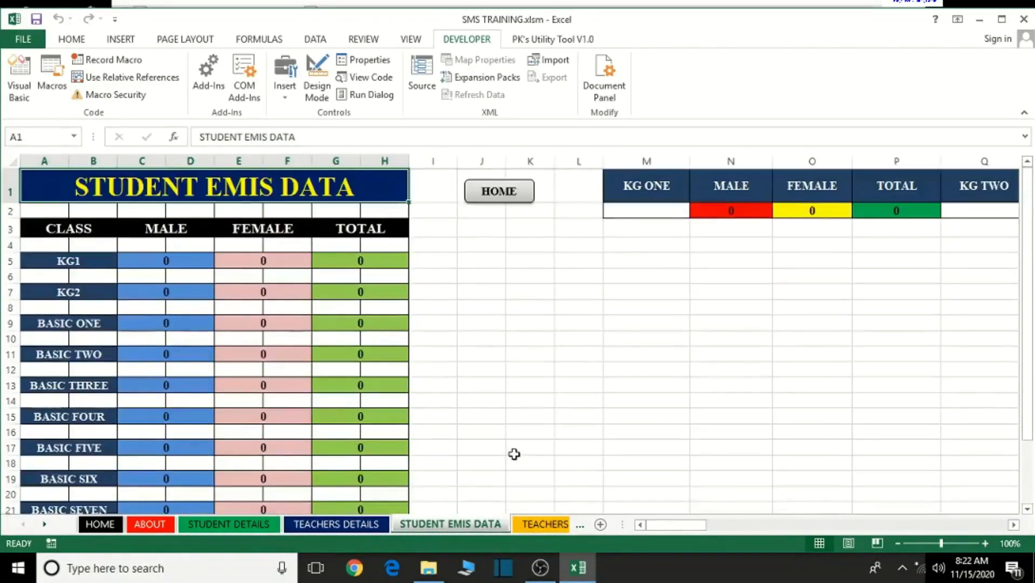
scroll(514, 454, "down", 4)
scroll(513, 455, "up", 4)
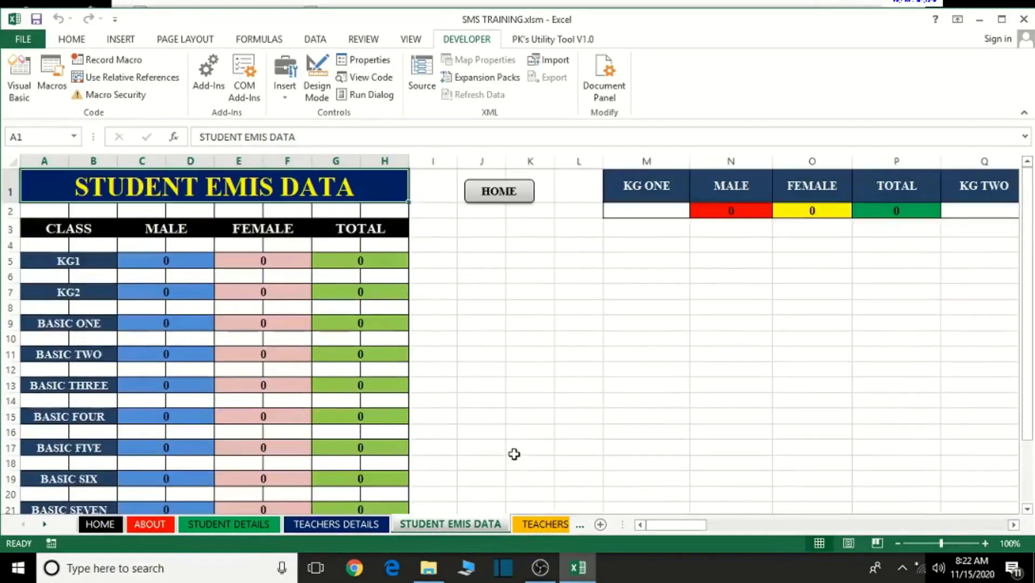
Step: Protect the STUDENT EMIS DATA sheet with a password, entered and confirmed
right_click(449, 525)
left_click(501, 436)
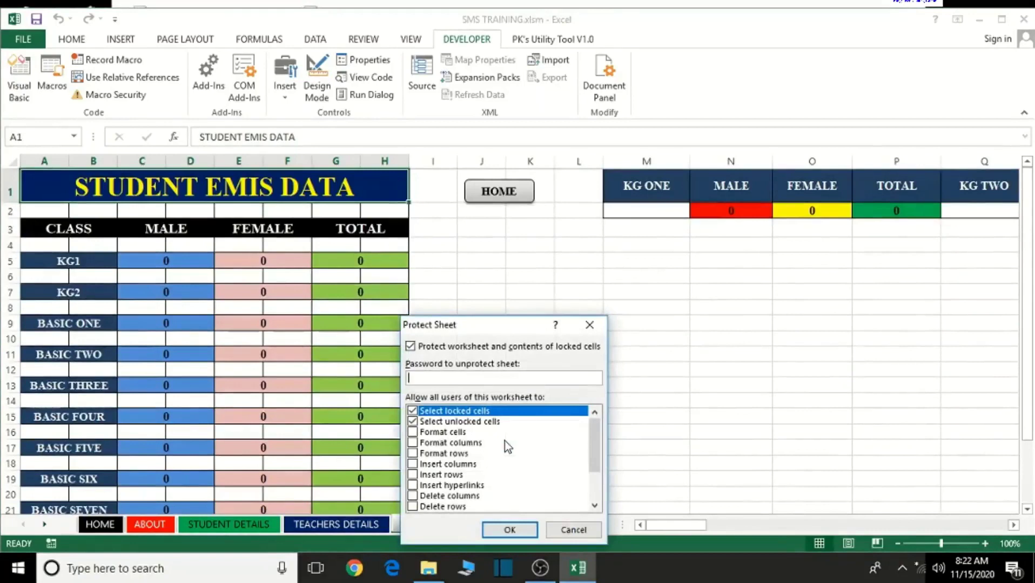
left_click(493, 530)
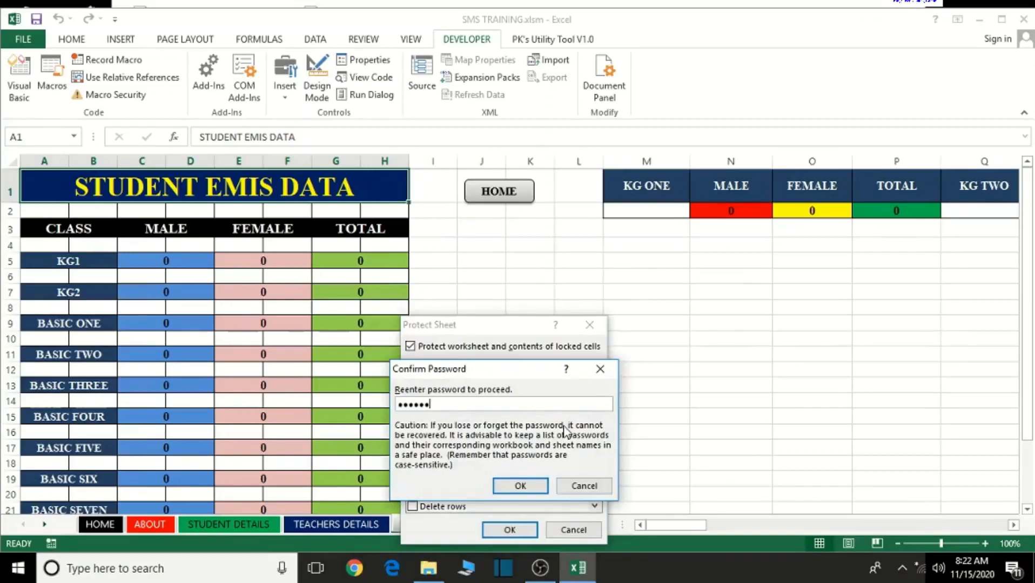
left_click(520, 485)
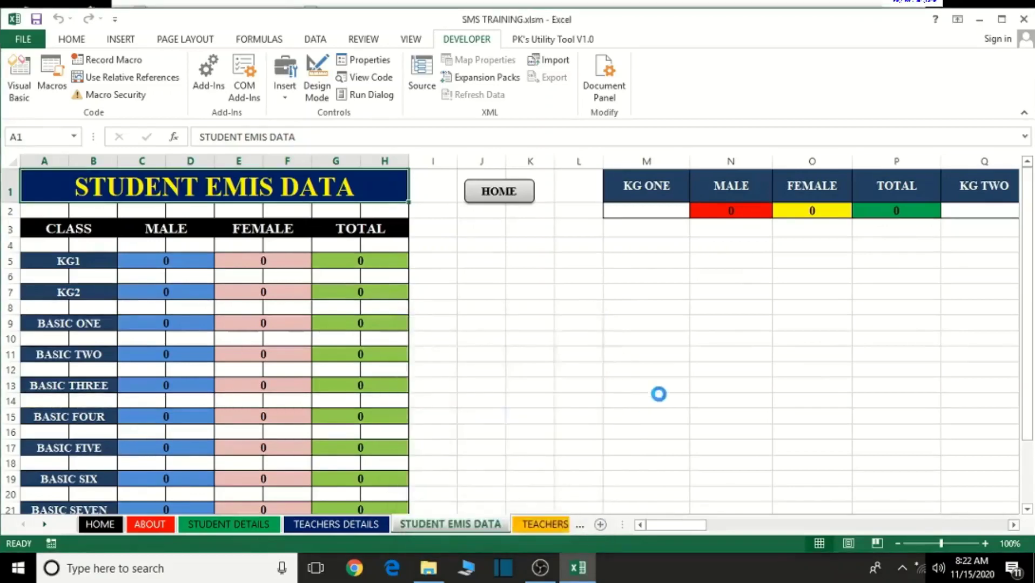
Step: Test edits on cells M14, E15 and N15, dismissing each protected-sheet warning
left_click(659, 398)
double_click(659, 398)
left_click(518, 326)
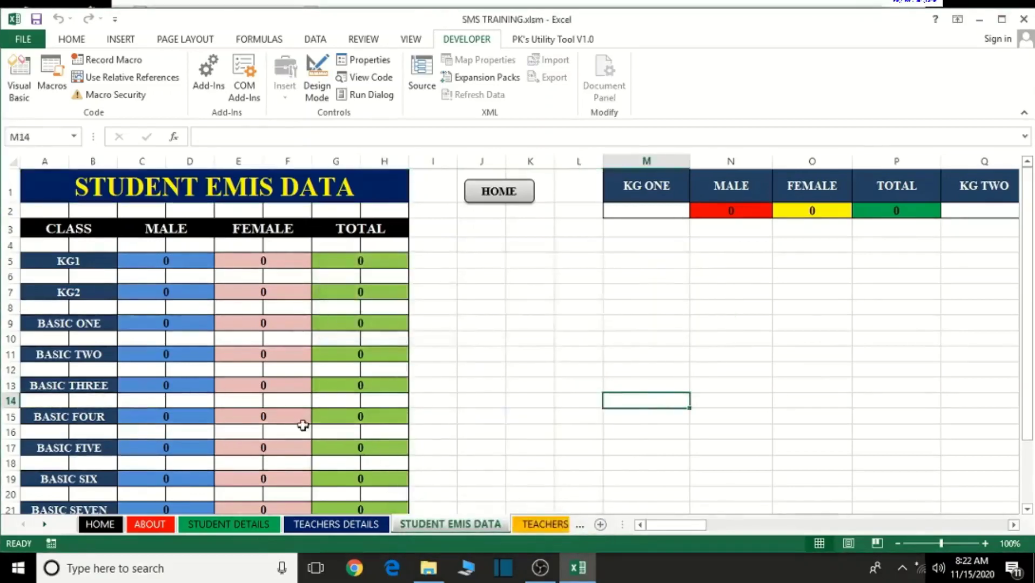
left_click(300, 419)
key("Delete")
left_click(517, 325)
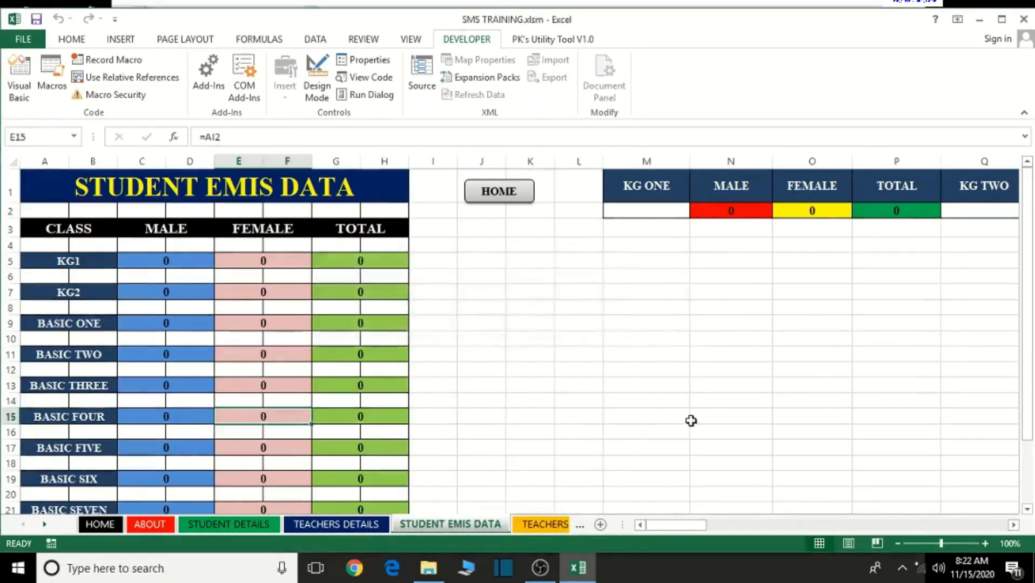
left_click(701, 423)
key("Delete")
left_click(521, 326)
Step: Go to the TEACHERS EMIS DATA sheet and inspect cell B2's formula referencing TEACHERS DETAILS
left_click(45, 524)
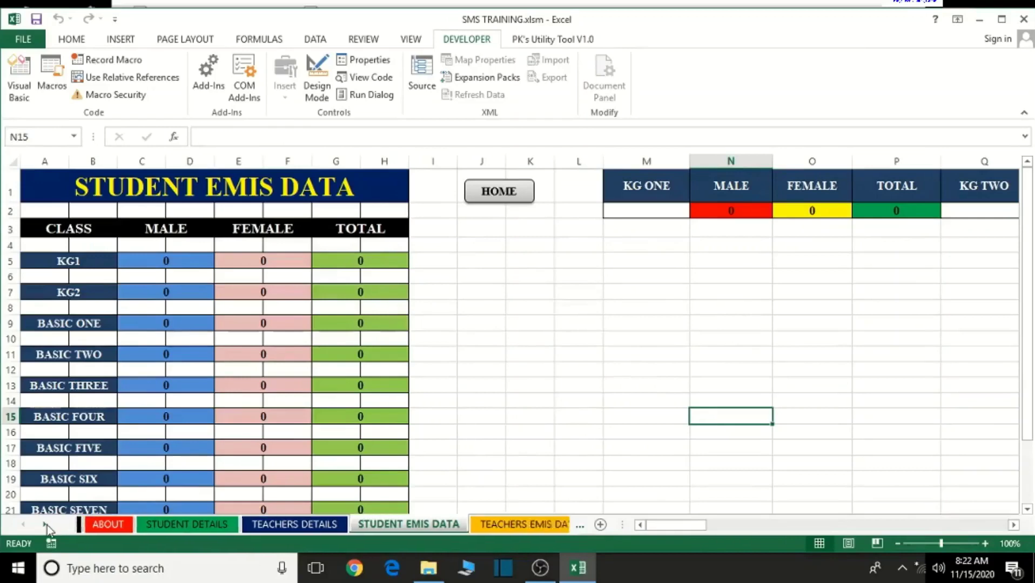
left_click(46, 525)
left_click(481, 529)
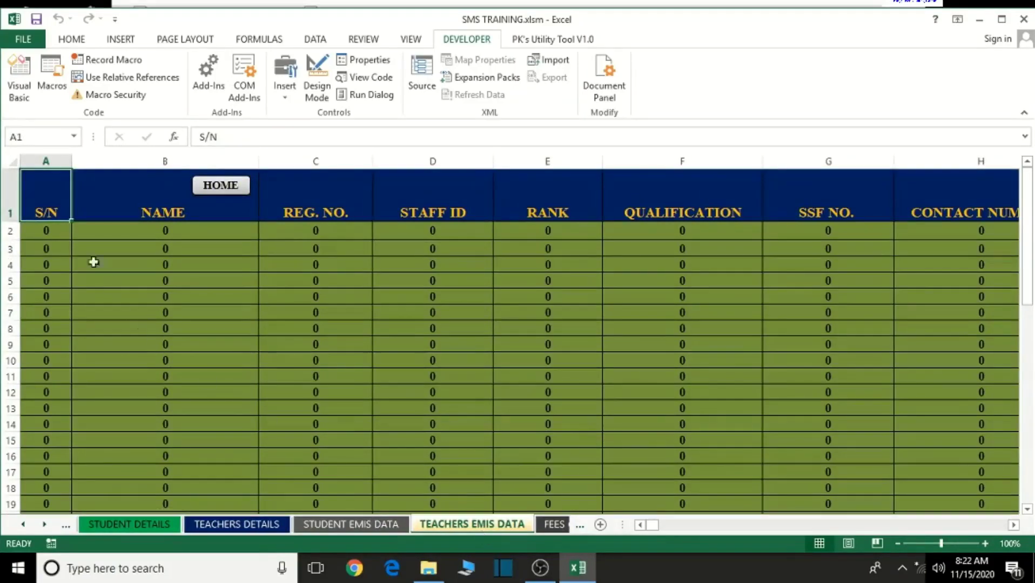
left_click(134, 234)
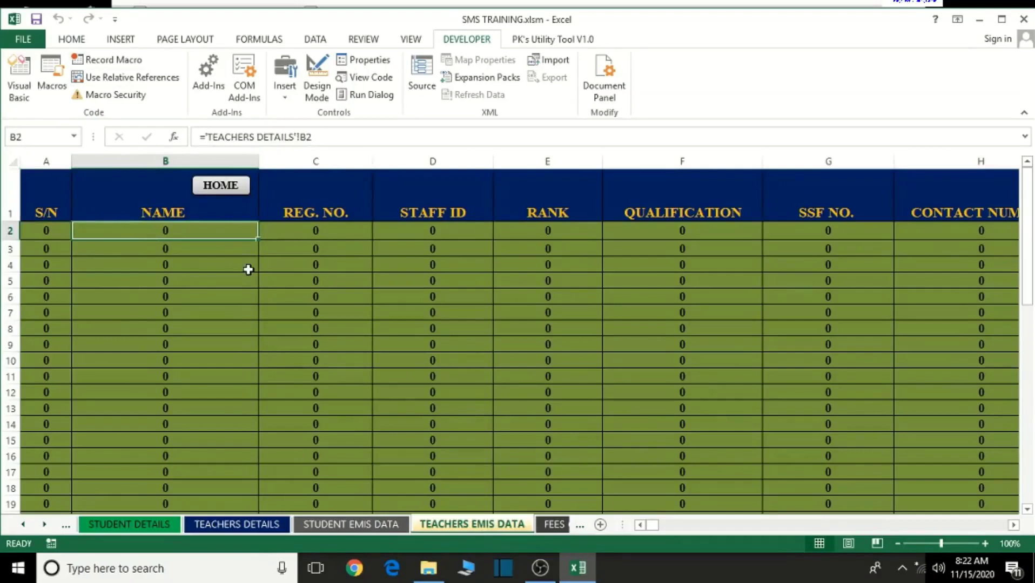
Step: Protect the TEACHERS EMIS DATA sheet with a password, entered and confirmed
right_click(442, 532)
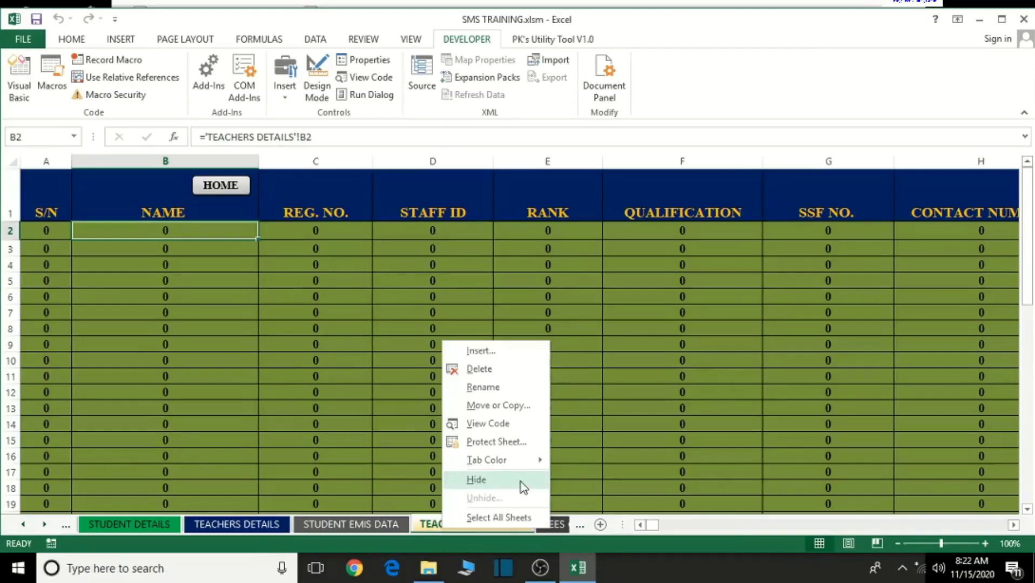
left_click(496, 441)
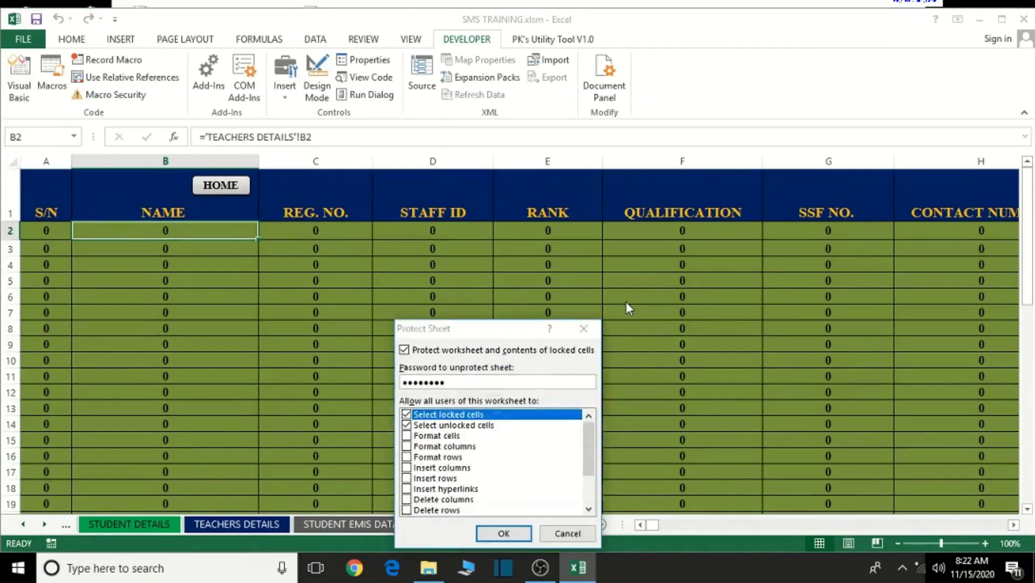
key("Return")
type("1")
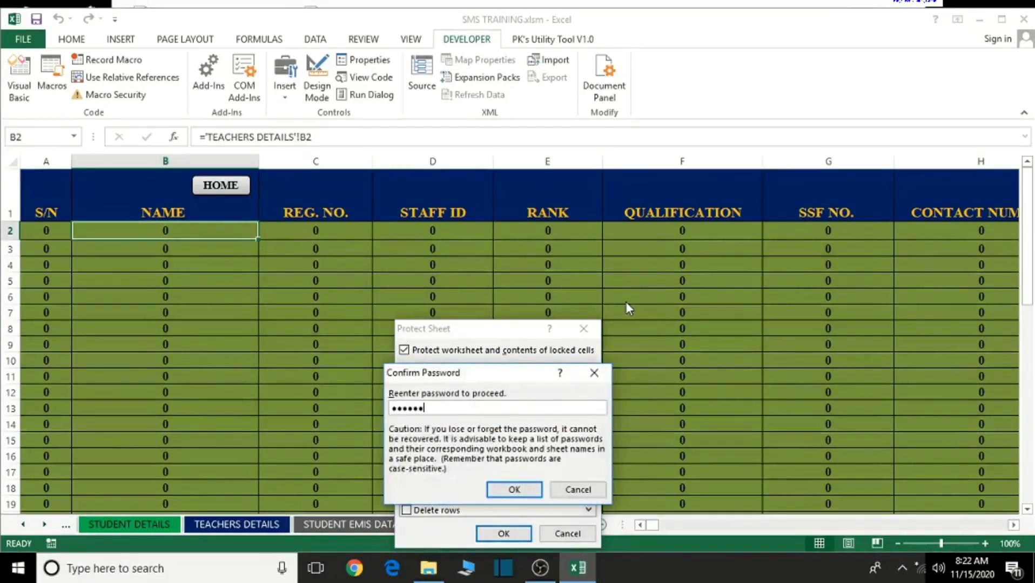
key("Return")
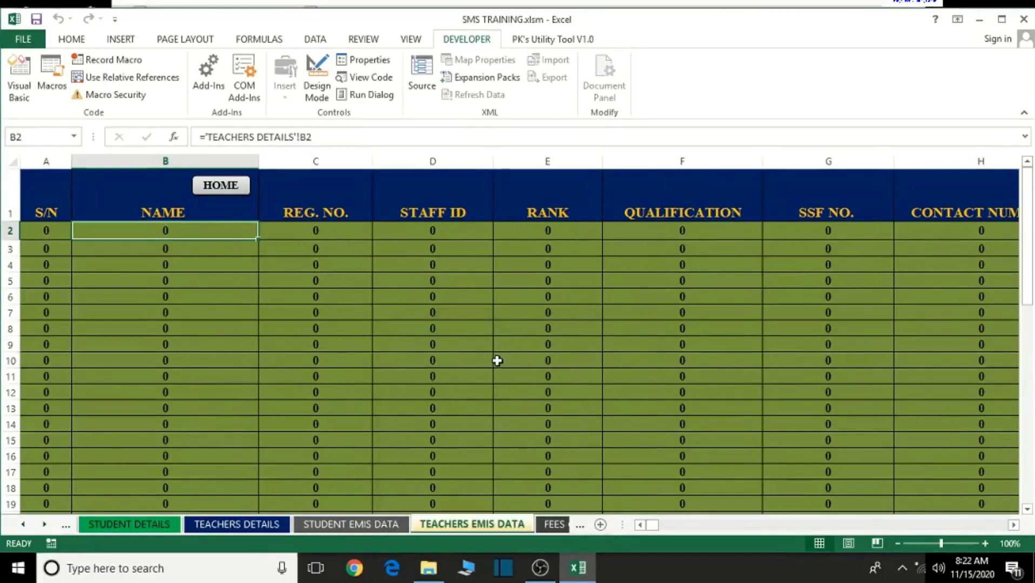
Step: Test edits on cells E10, D15 and F11, dismissing each protected-sheet warning
left_click(498, 365)
double_click(498, 366)
left_click(520, 326)
double_click(416, 438)
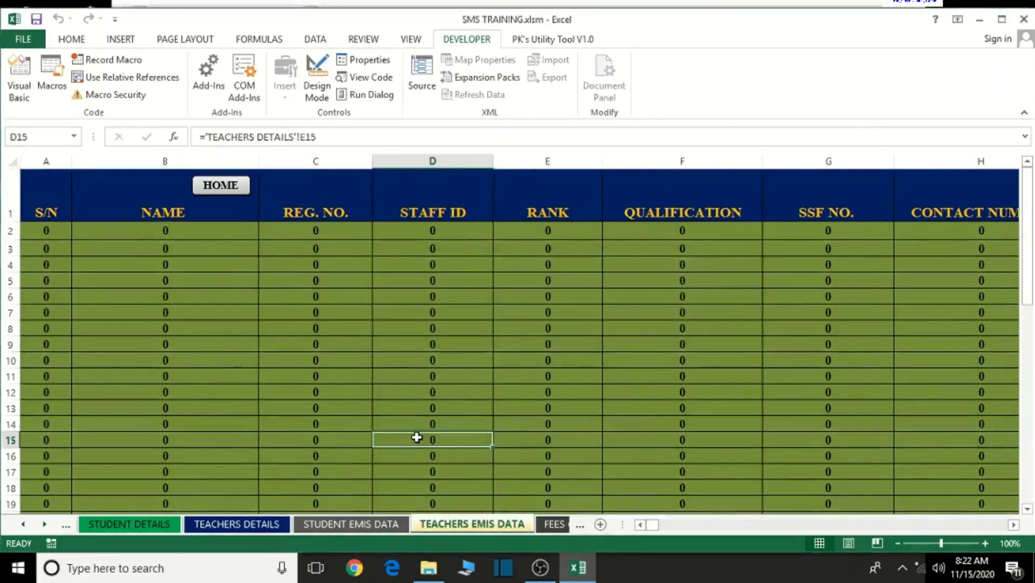
left_click(514, 328)
double_click(683, 375)
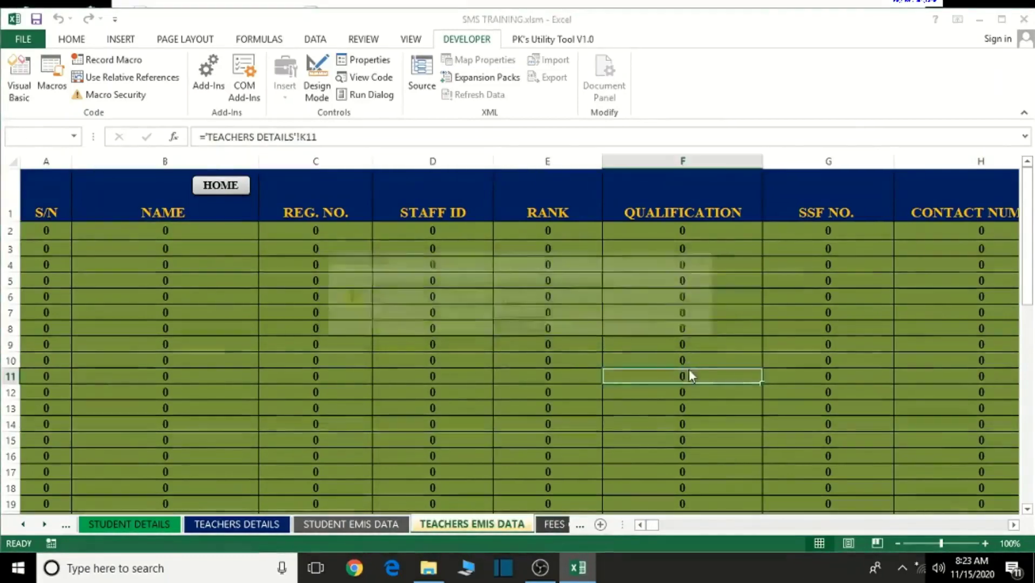
left_click(520, 326)
key("Delete")
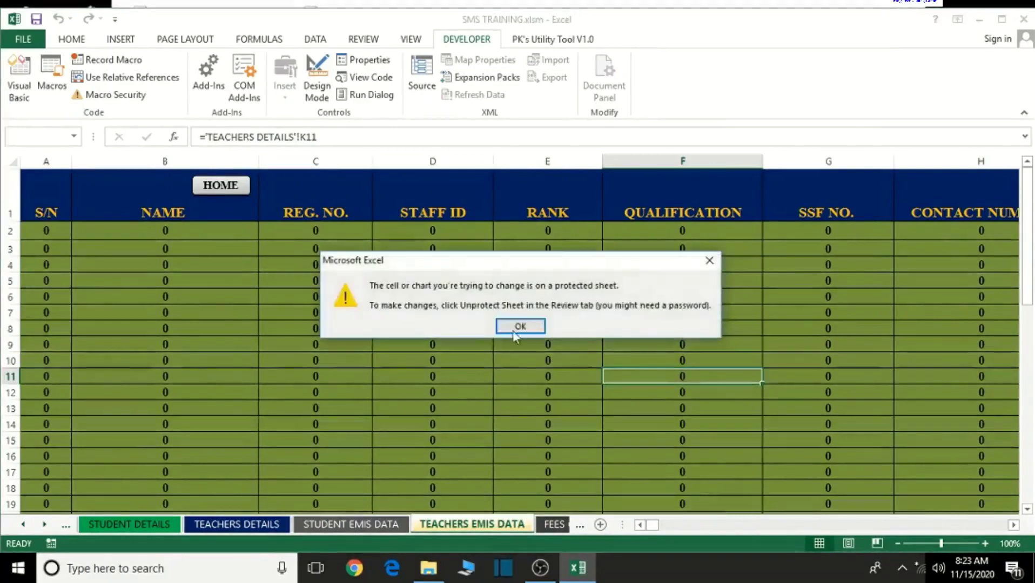
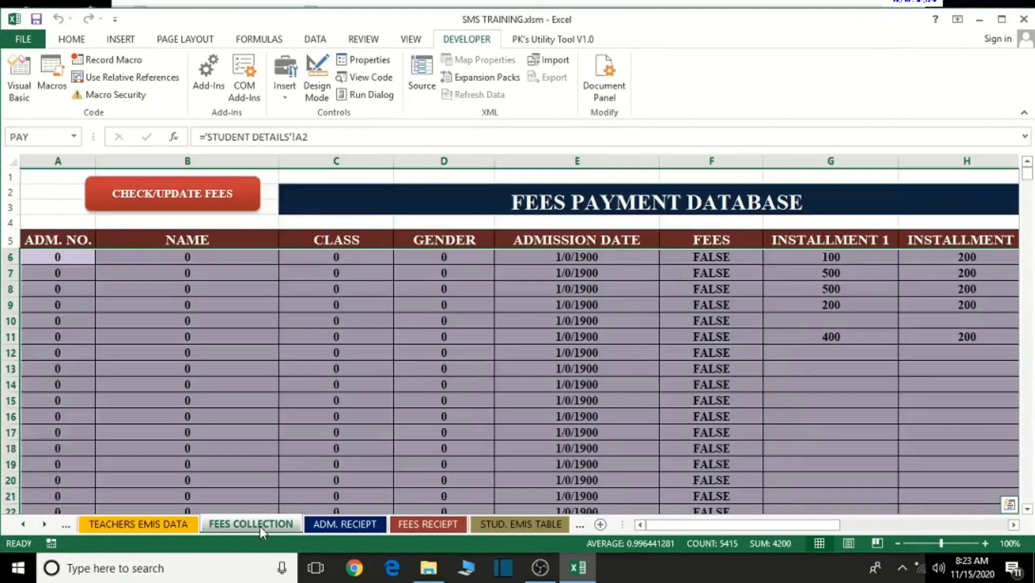
Step: Deselect the table and scroll right to show the installment, RECEIVE and balance columns
left_click(814, 460)
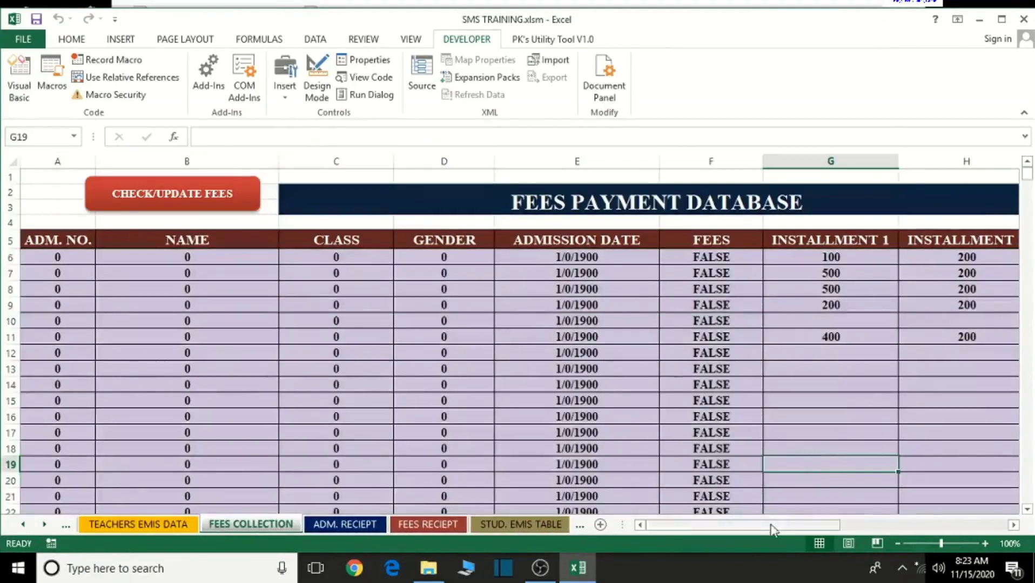
left_click(1016, 529)
left_click(1015, 528)
left_click(1015, 529)
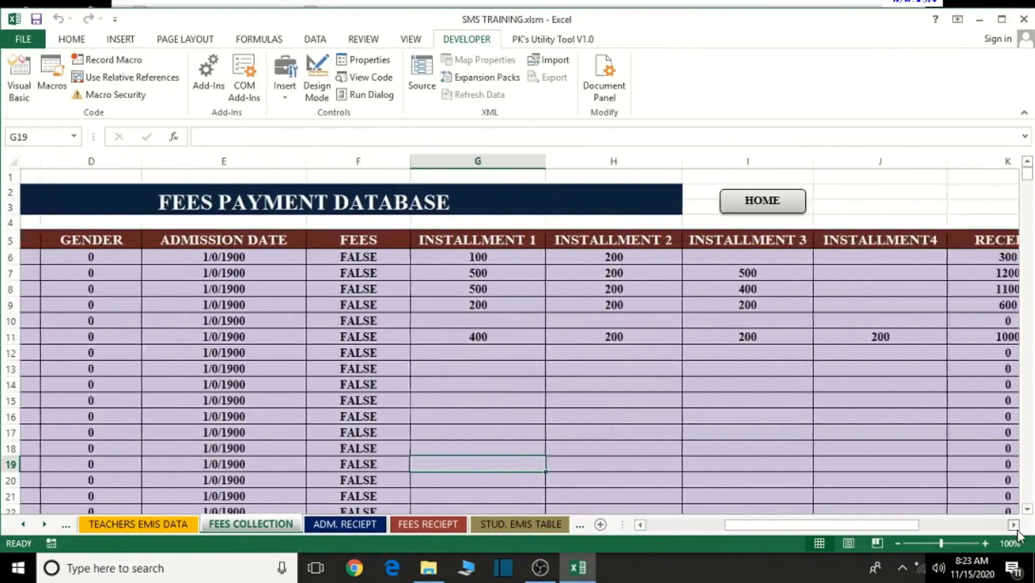
left_click(1016, 528)
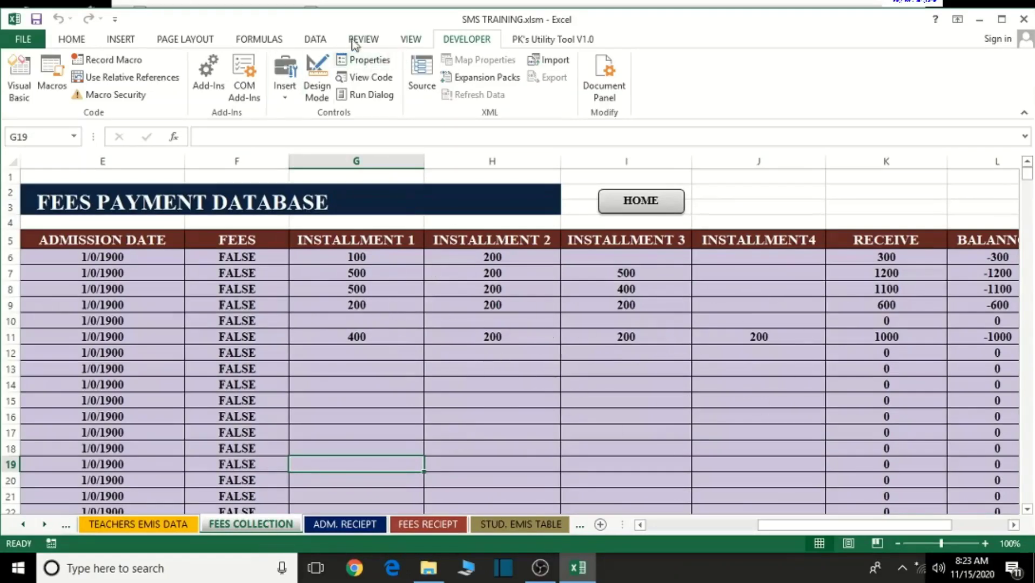
Step: Draw a flat rounded rectangle beside the HOME button and start editing its text
left_click(124, 42)
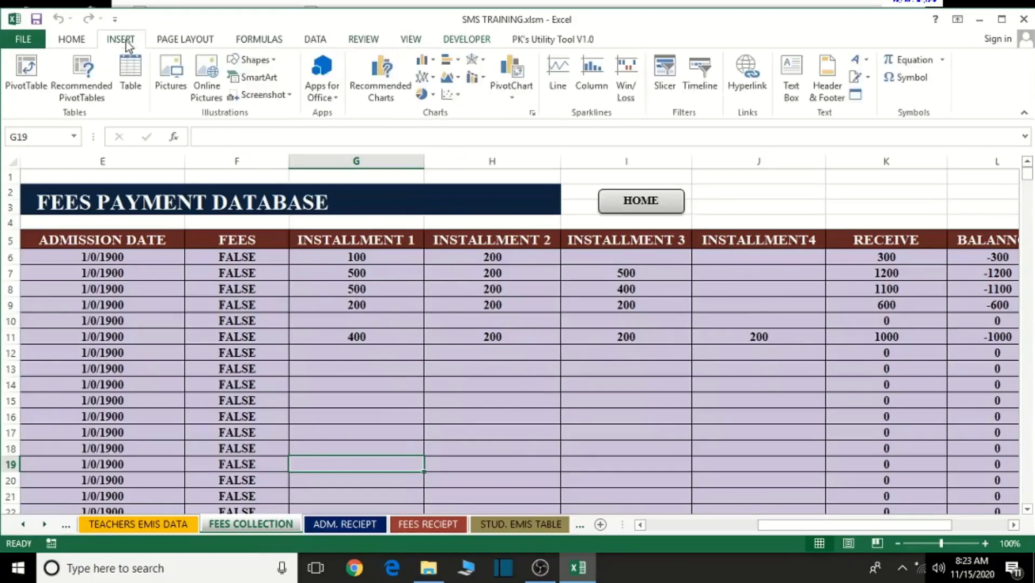
left_click(253, 59)
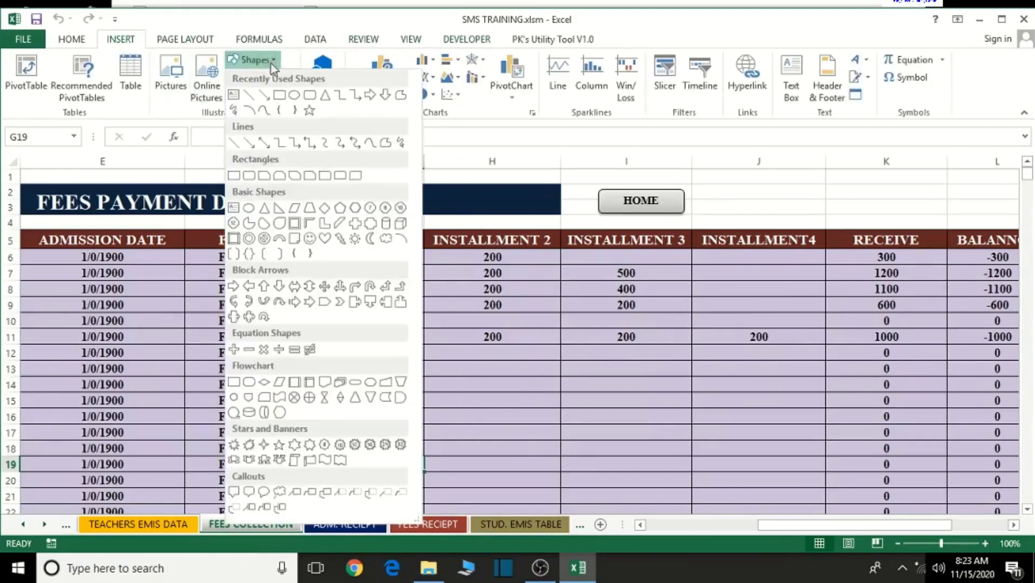
left_click(248, 180)
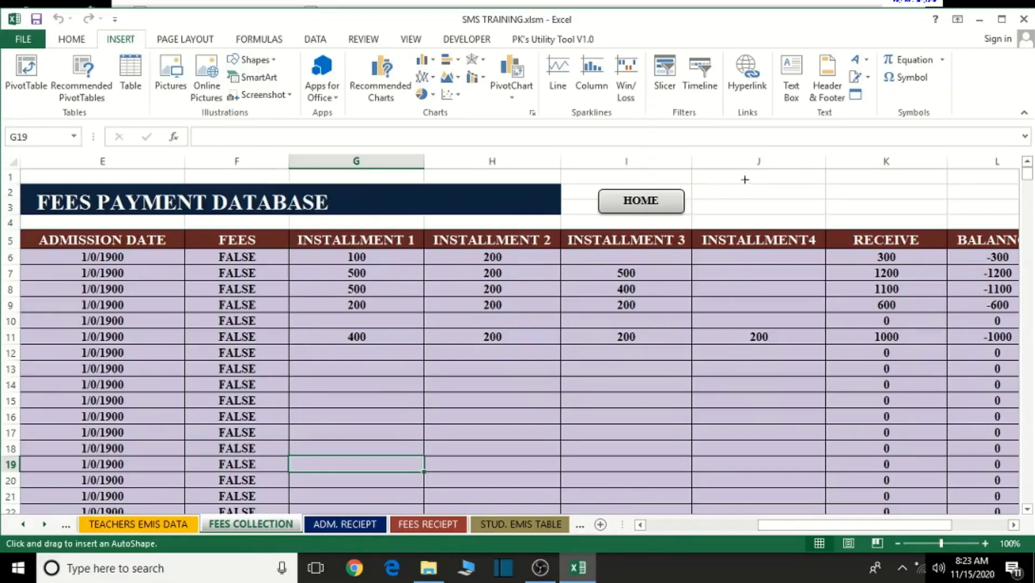
left_click(718, 183)
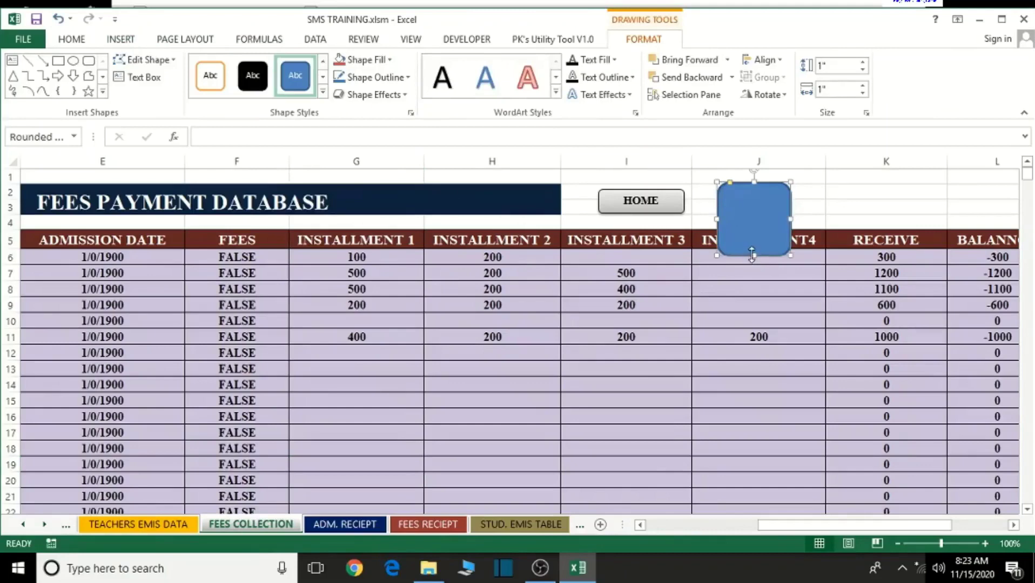
left_click_drag(751, 255, 740, 189)
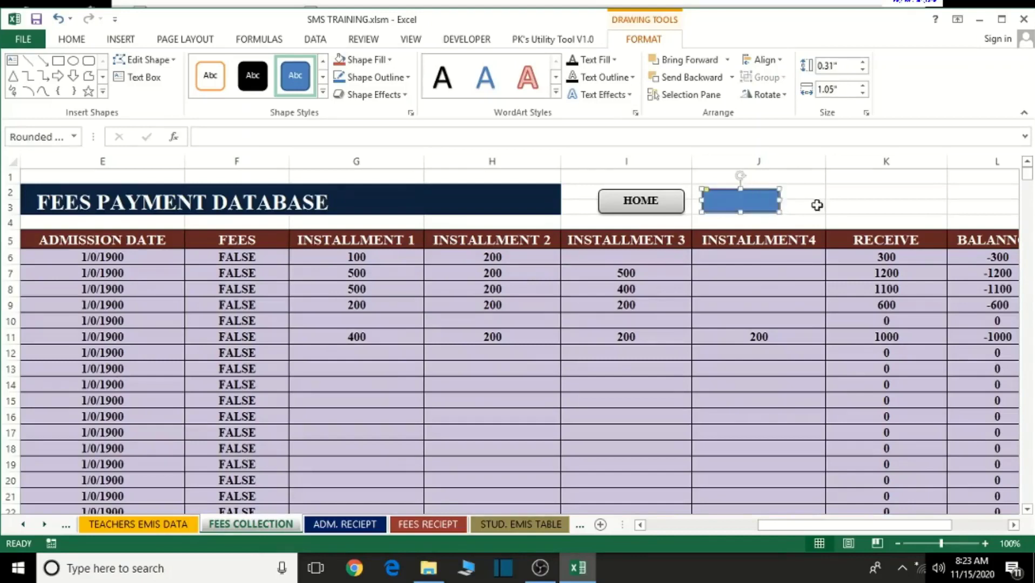
right_click(753, 206)
left_click(789, 289)
Step: Make the CLEAR text centred, bold and Times New Roman
double_click(738, 202)
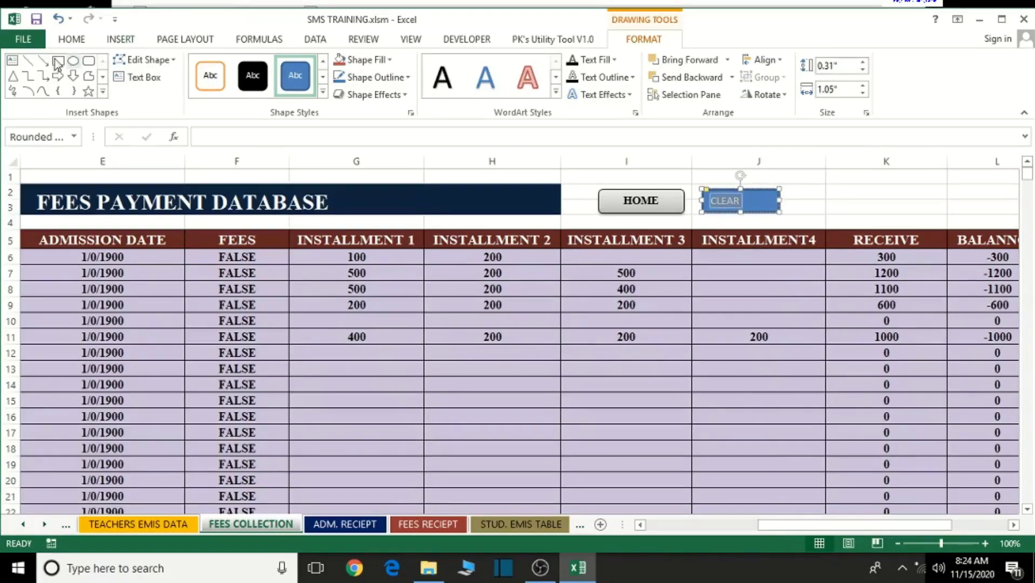
left_click(71, 41)
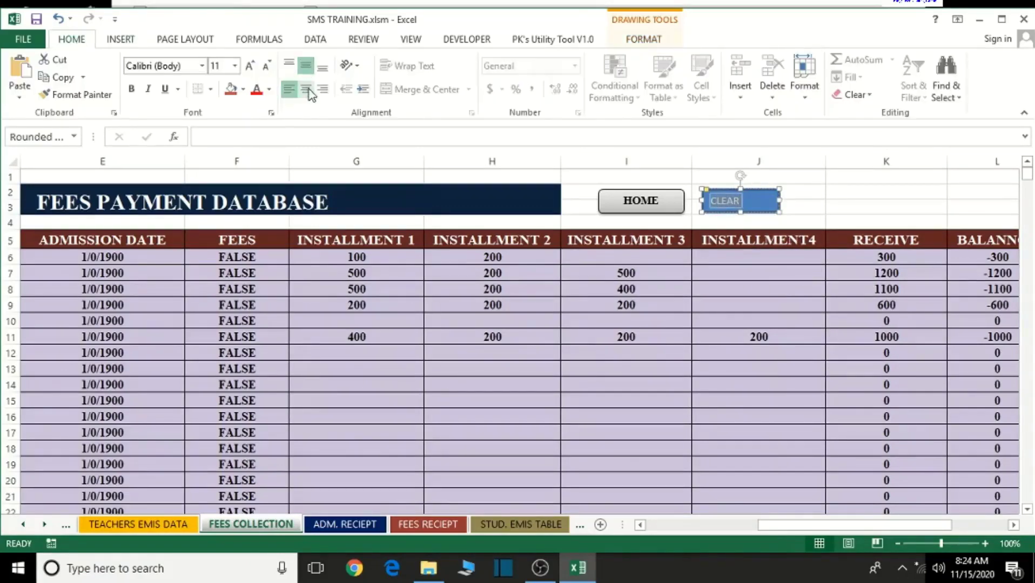
left_click(307, 89)
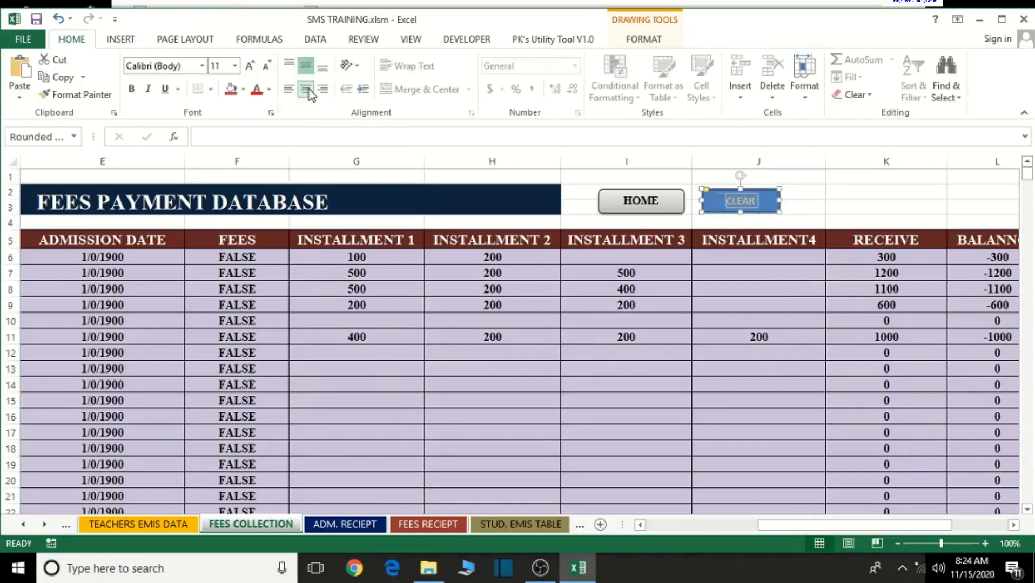
left_click(184, 66)
type("Times New Roma")
key("Return")
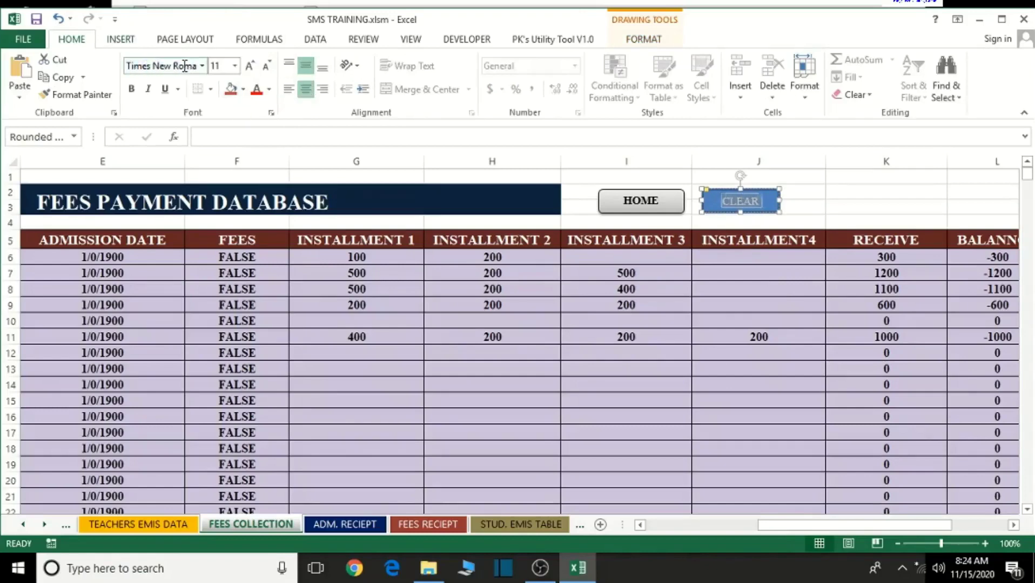
left_click(130, 90)
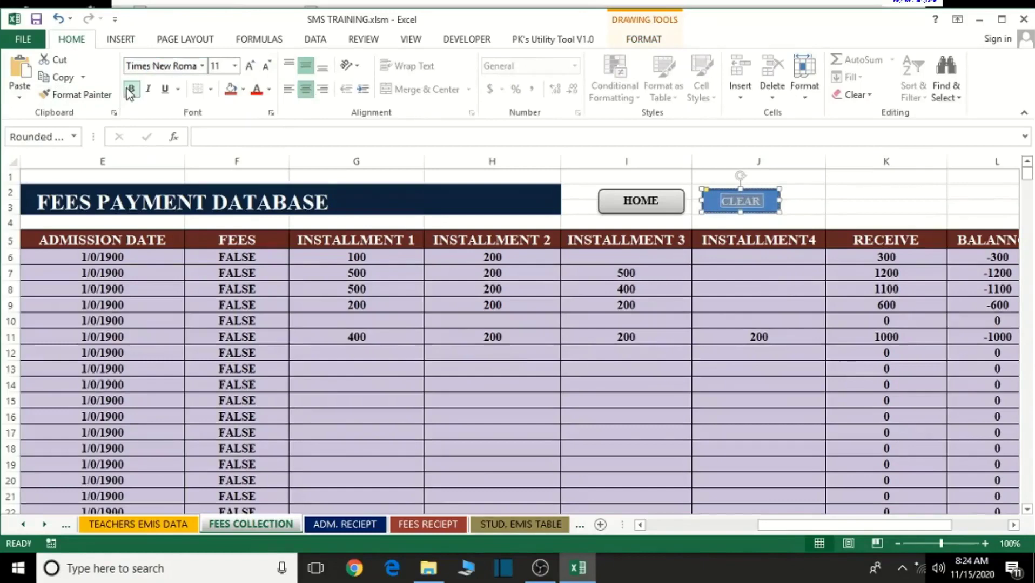
Step: Apply a purple shape style to the CLEAR button
left_click(651, 40)
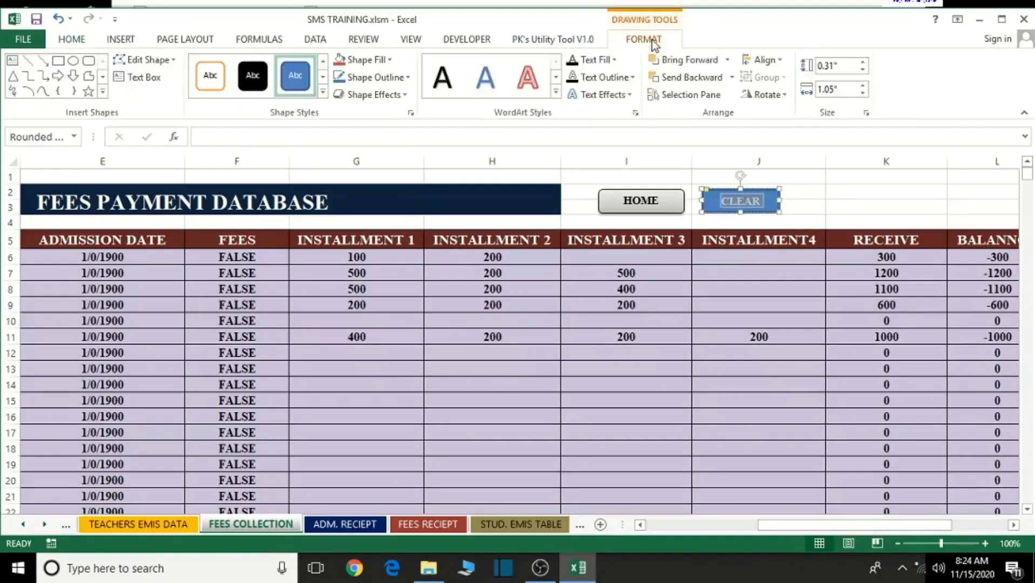
left_click(323, 94)
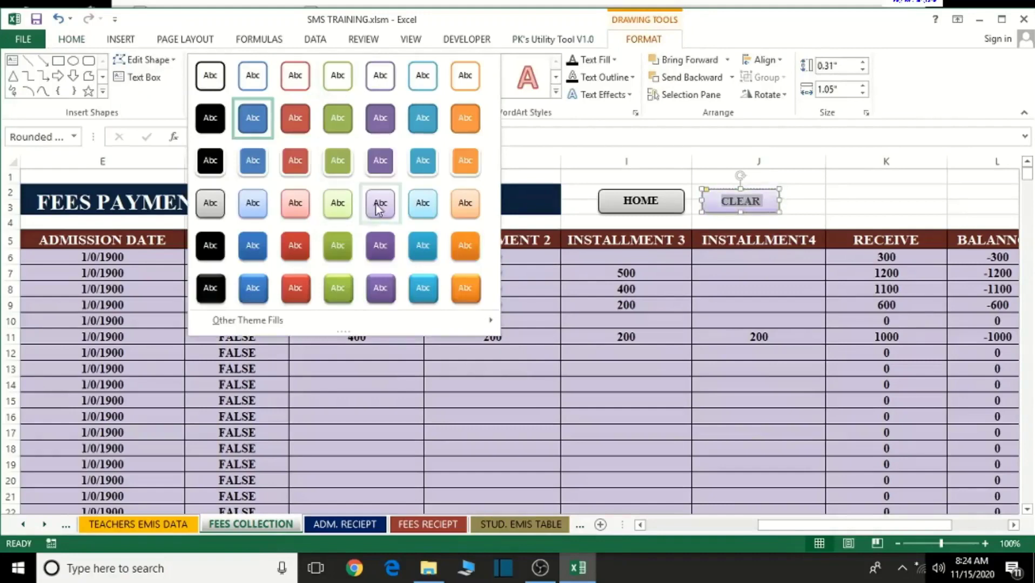
left_click(380, 246)
left_click(858, 200)
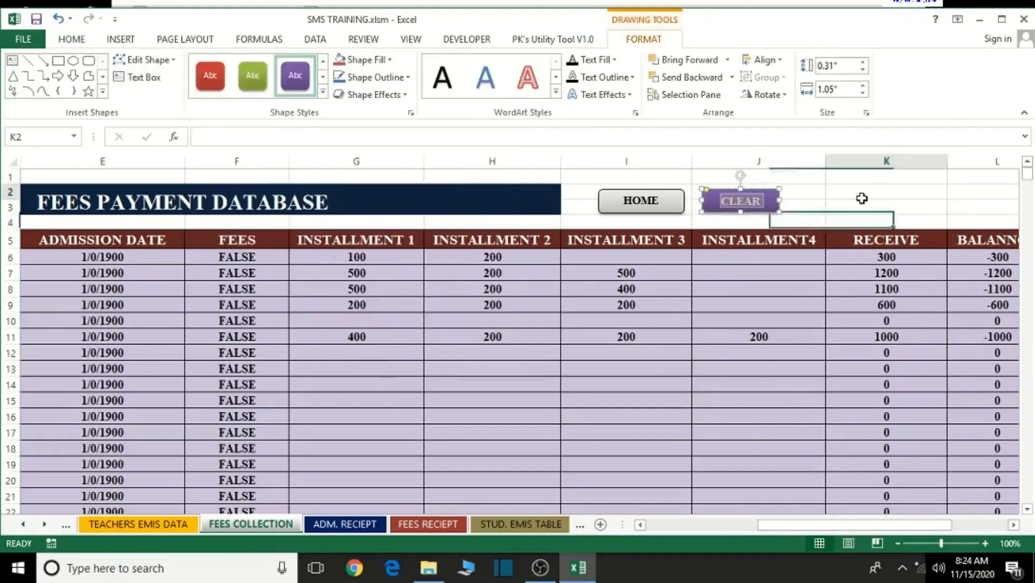
Step: Assign the CLEAR macro to the CLEAR button shape
right_click(736, 198)
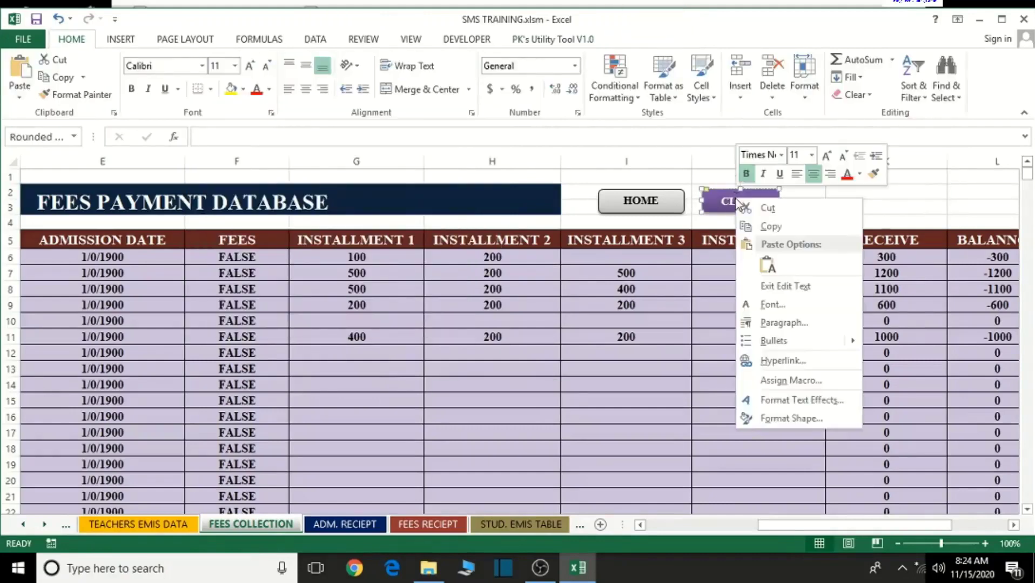
left_click(807, 383)
left_click(686, 295)
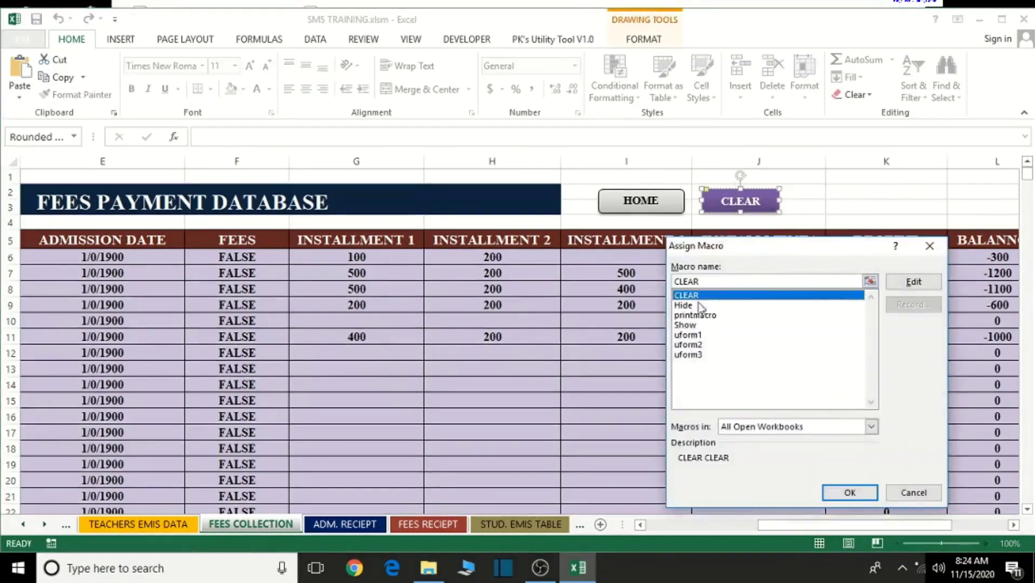
left_click(849, 492)
left_click(594, 401)
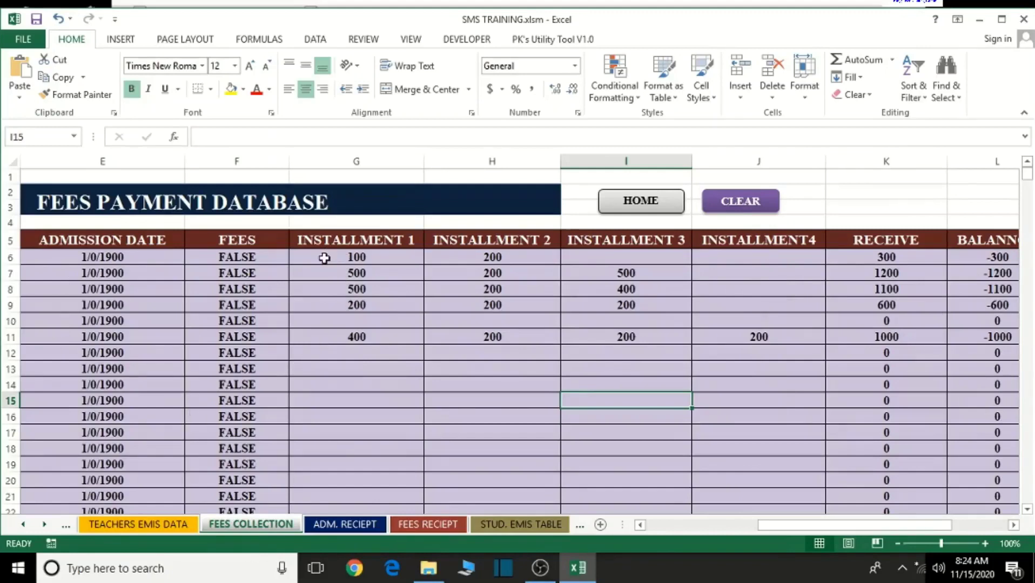
Step: Wipe the installment entries in G6:J15 with the CLEAR button, then scroll back left
left_click_drag(324, 258, 754, 404)
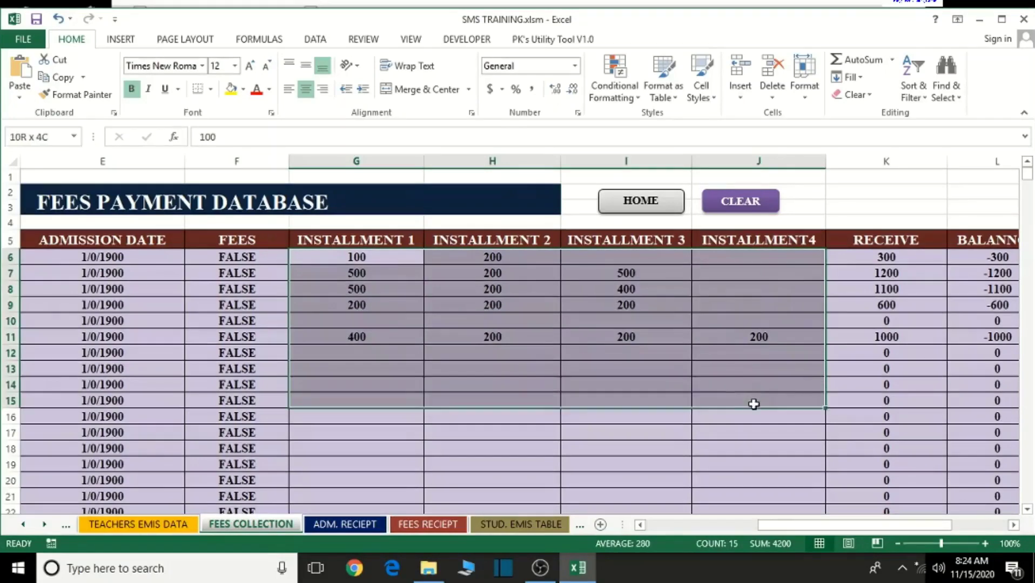
left_click(747, 210)
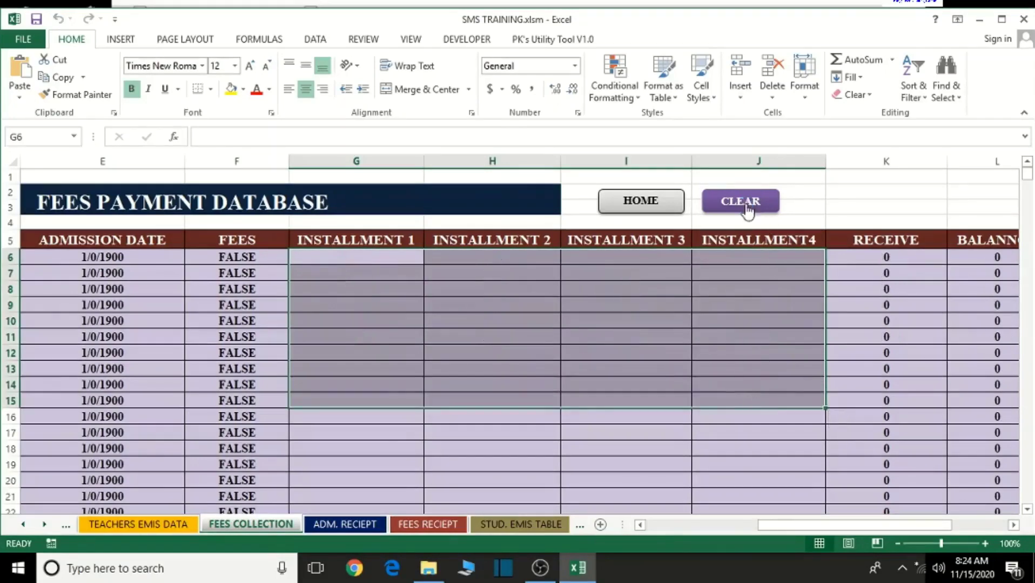
left_click(548, 342)
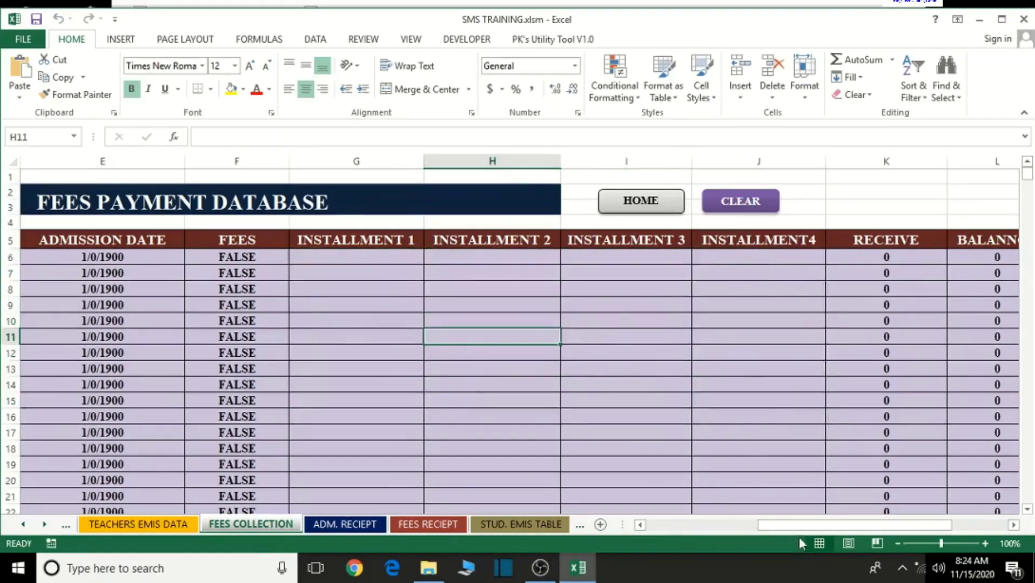
left_click_drag(800, 525, 769, 540)
left_click(610, 378)
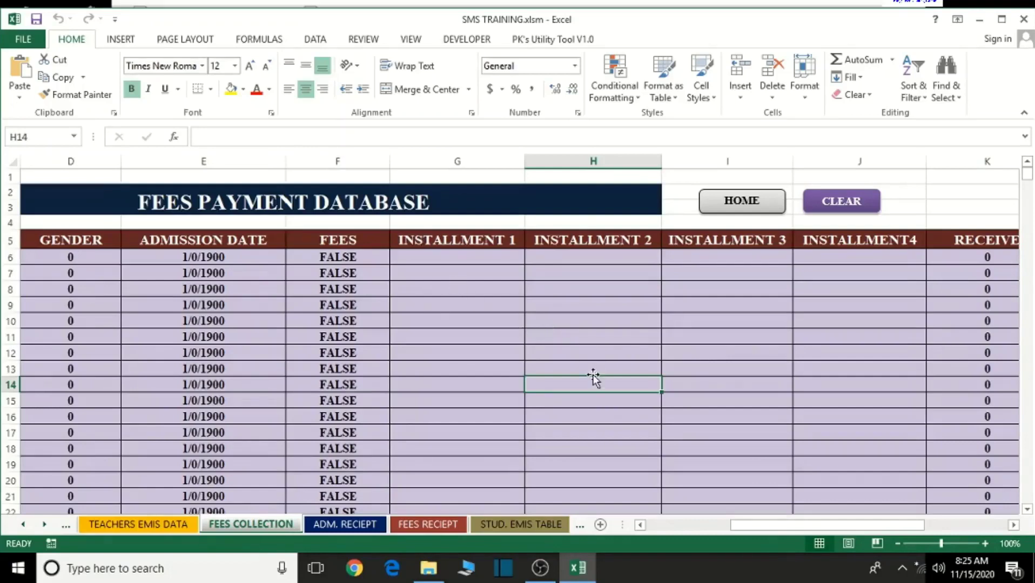
left_click(902, 568)
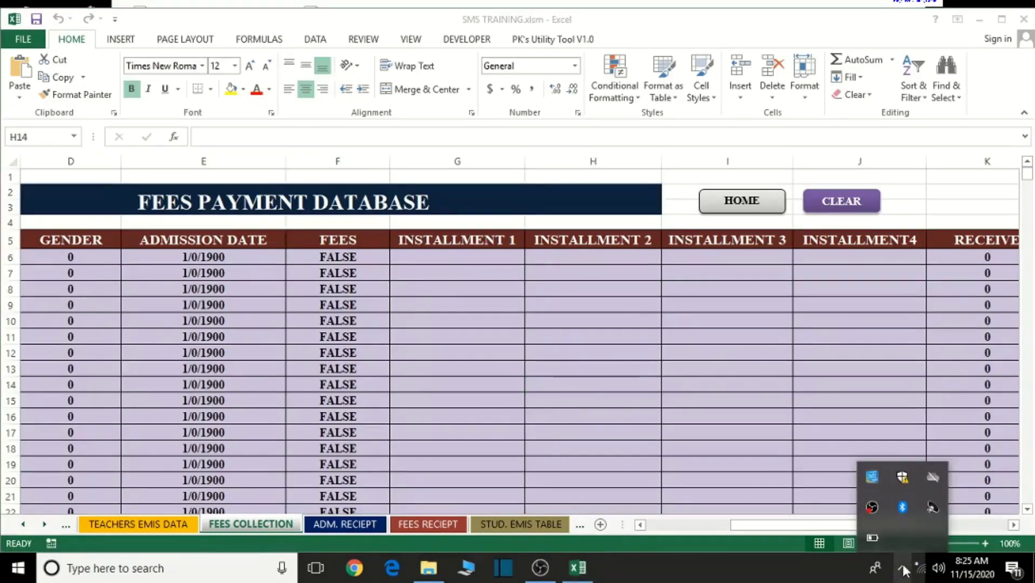
left_click(901, 567)
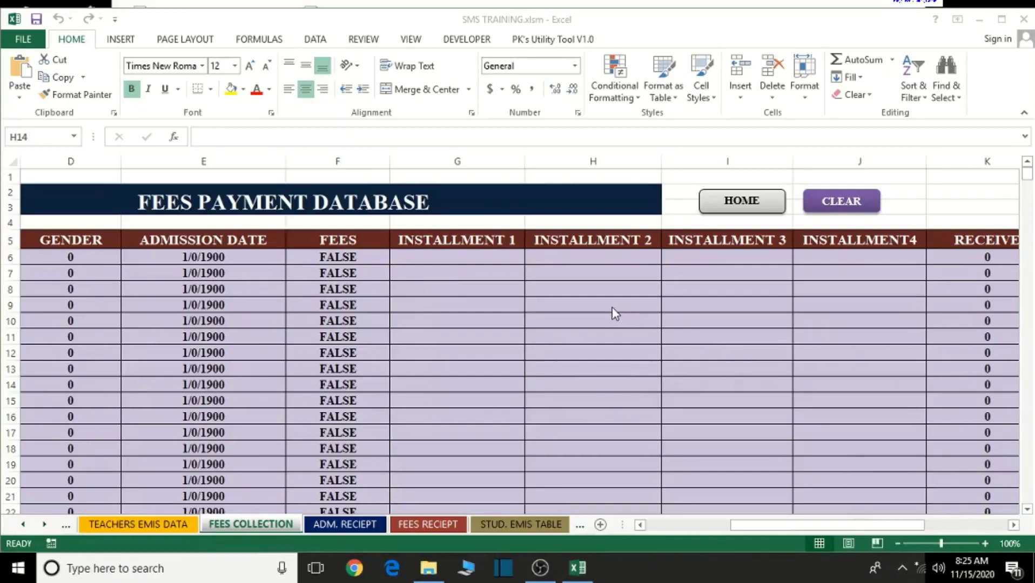
left_click(576, 322)
left_click(580, 320)
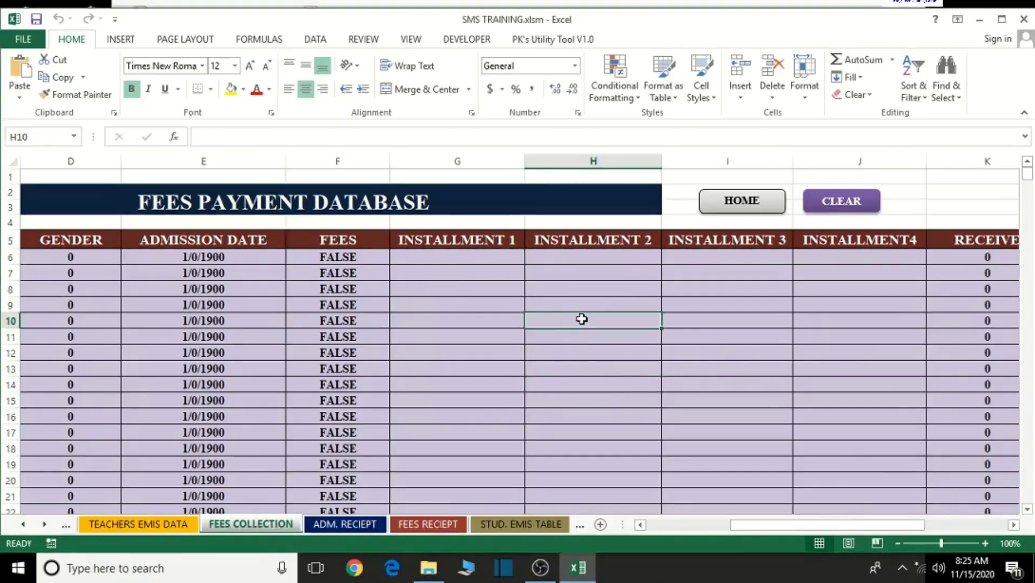
right_click(582, 321)
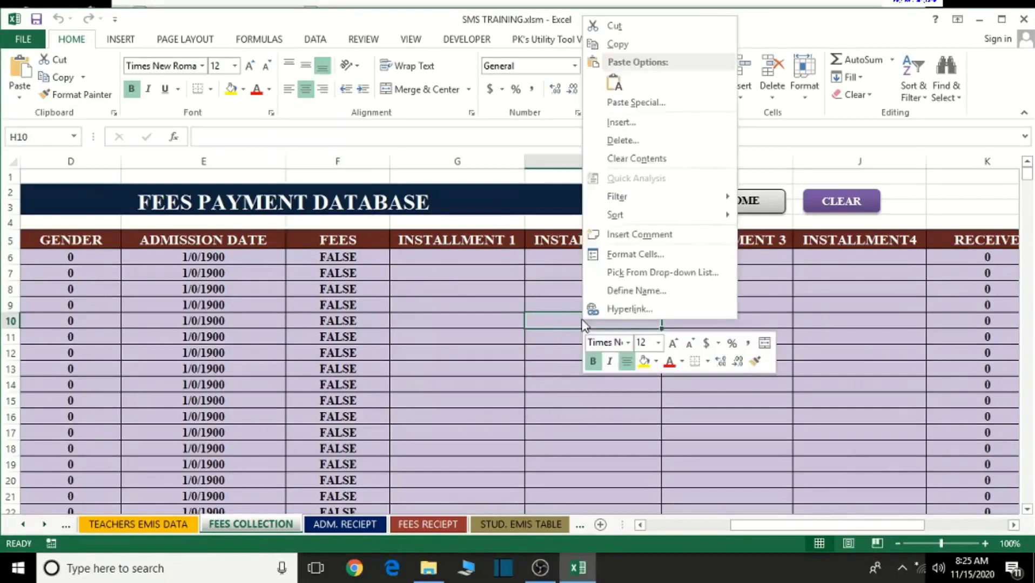
left_click(637, 257)
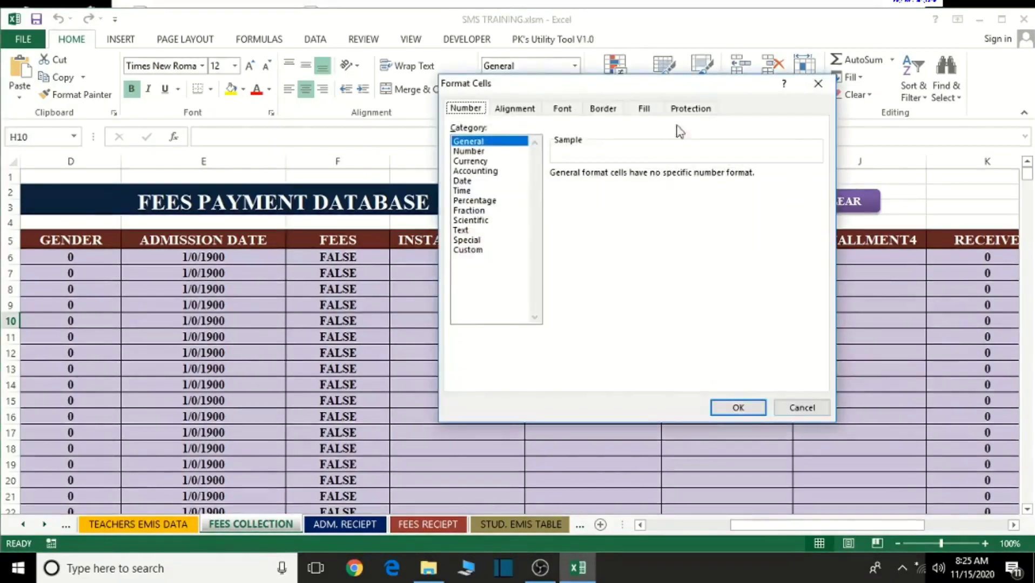
left_click(694, 114)
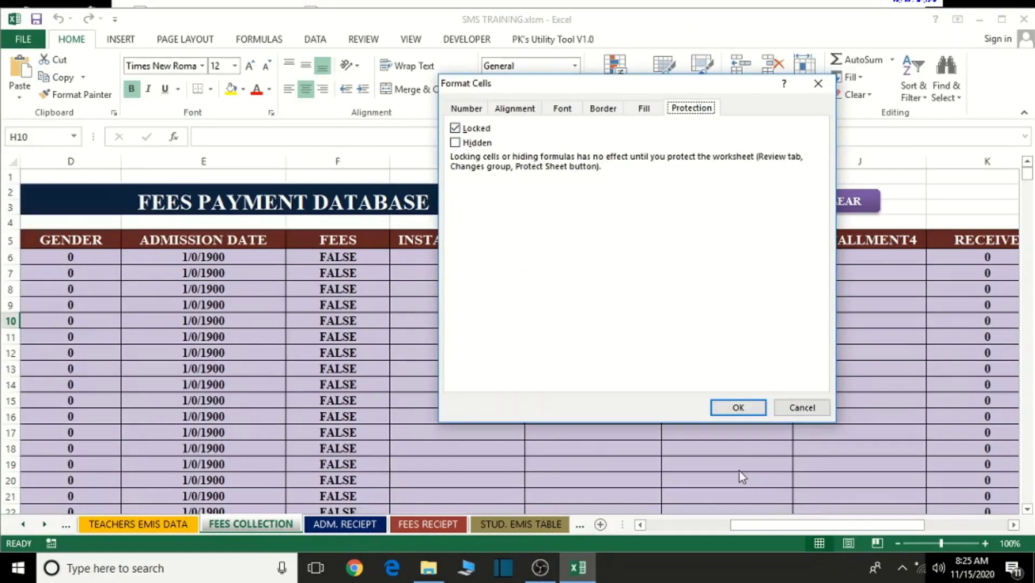
left_click(801, 408)
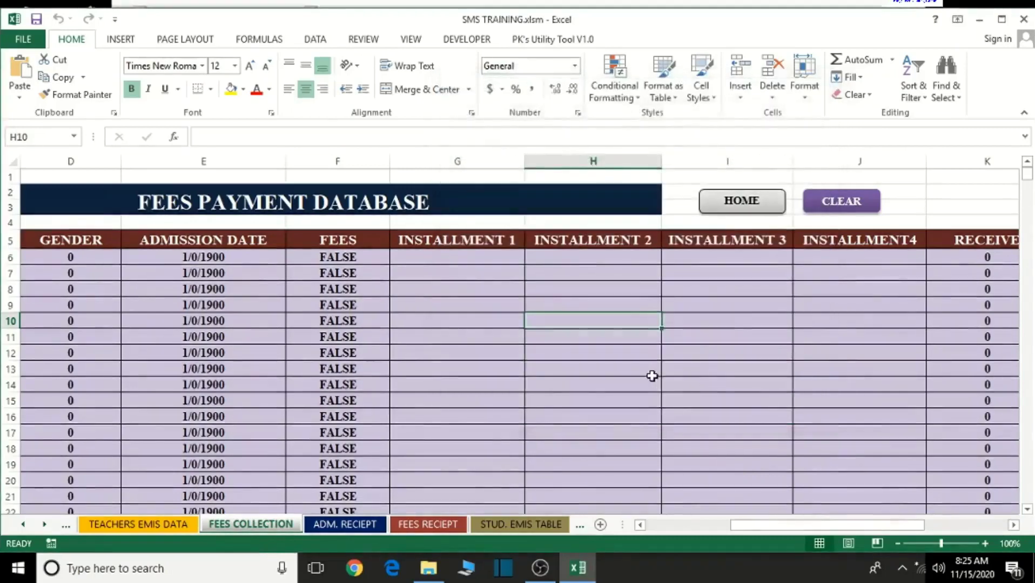
left_click(653, 370)
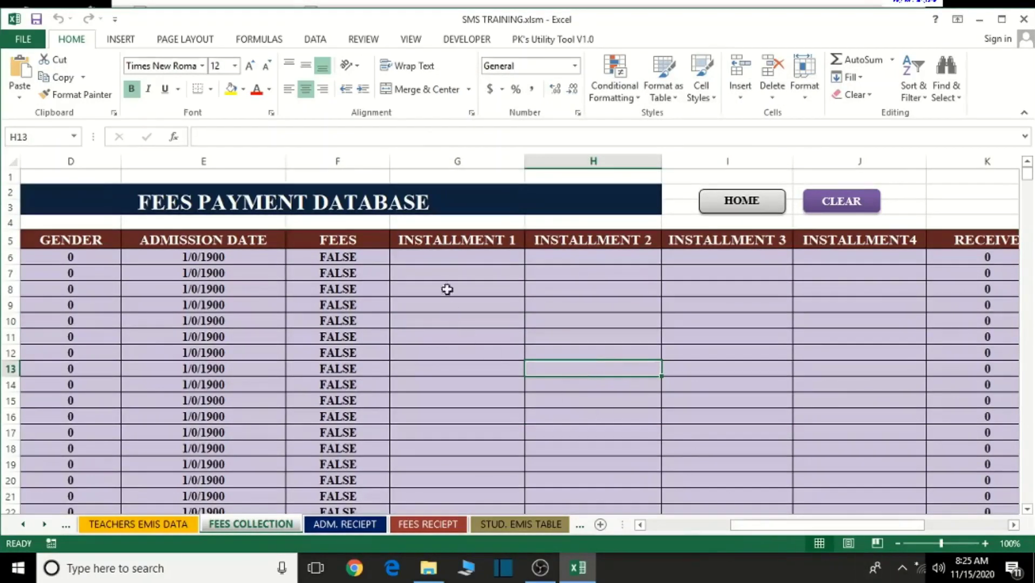
Step: Turn off the Locked protection setting for installment range G6:J606
left_click_drag(411, 258, 853, 333)
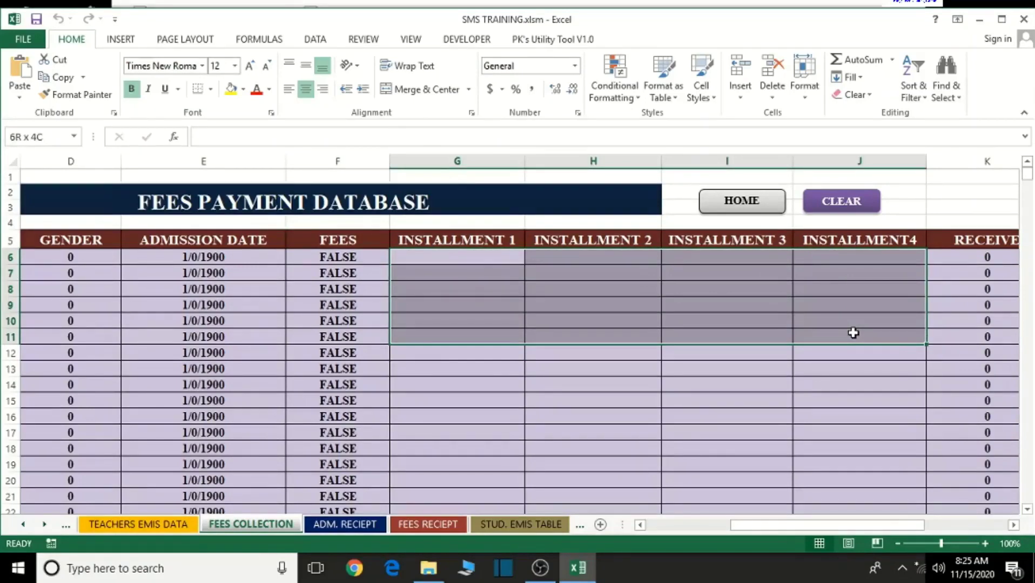
left_click_drag(853, 333, 867, 480)
scroll(818, 432, "up", 10)
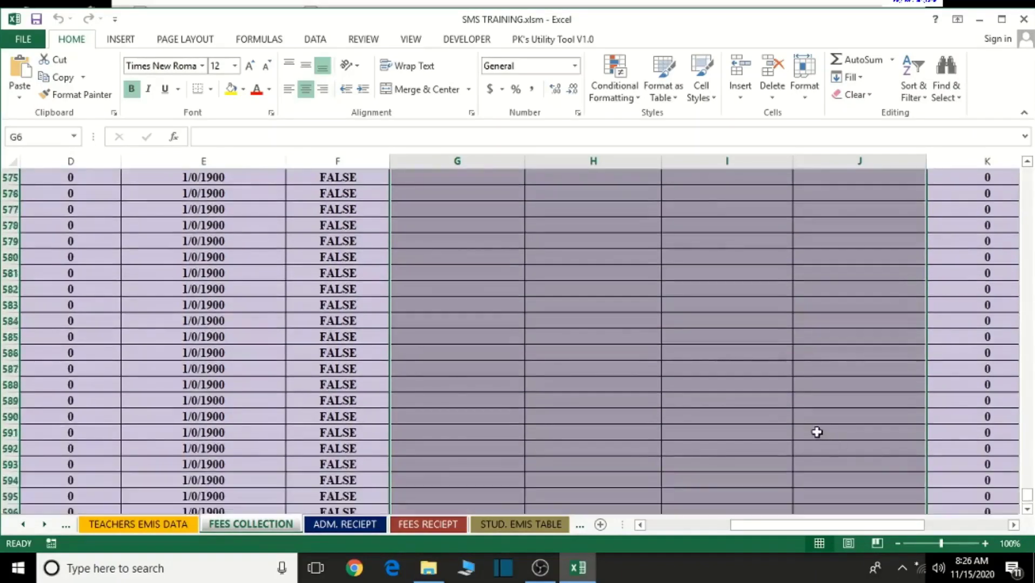
scroll(816, 431, "up", 6)
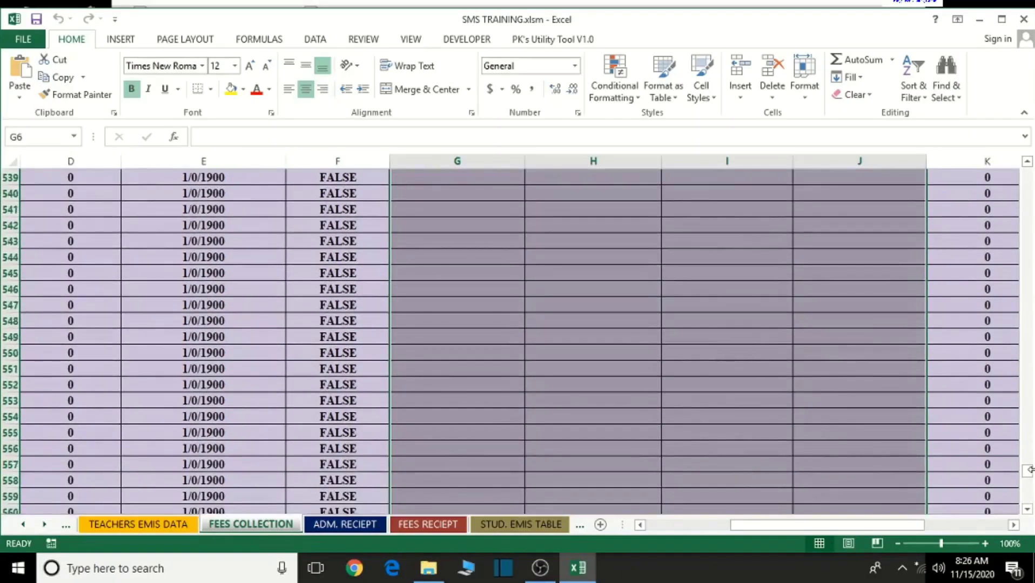
left_click_drag(1027, 470, 1012, 207)
right_click(674, 330)
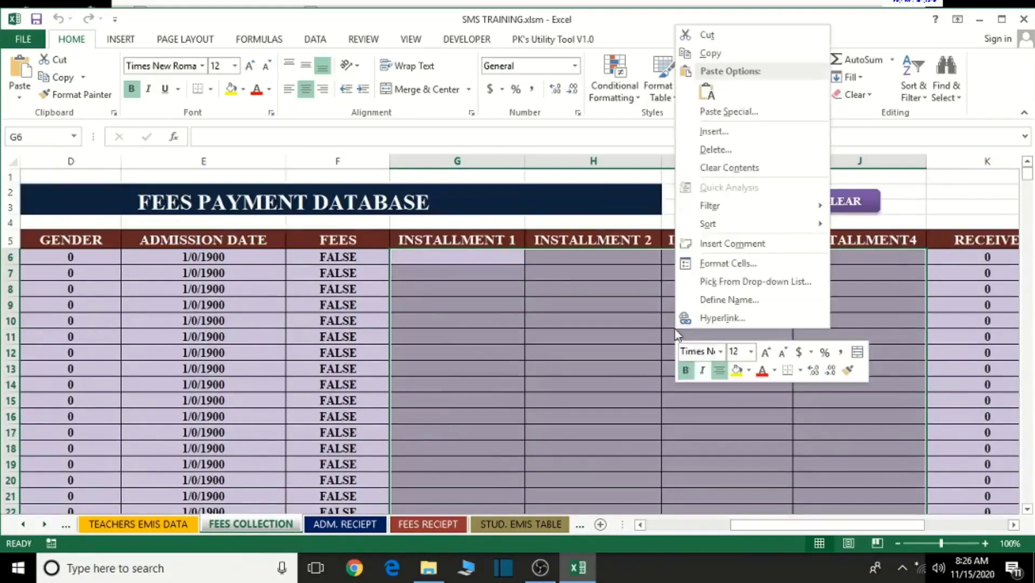
left_click(735, 263)
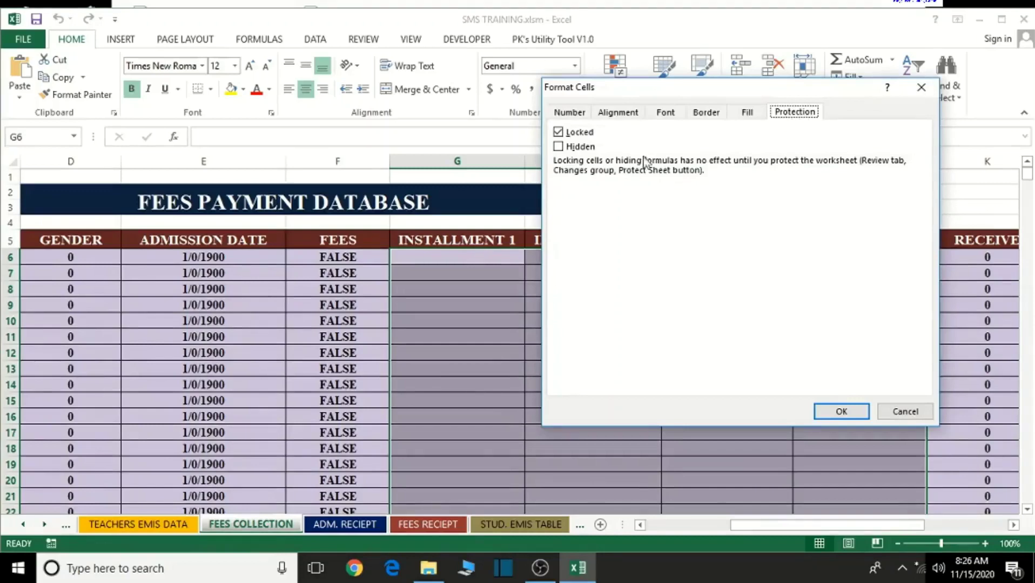
left_click(563, 135)
left_click(854, 417)
left_click(748, 391)
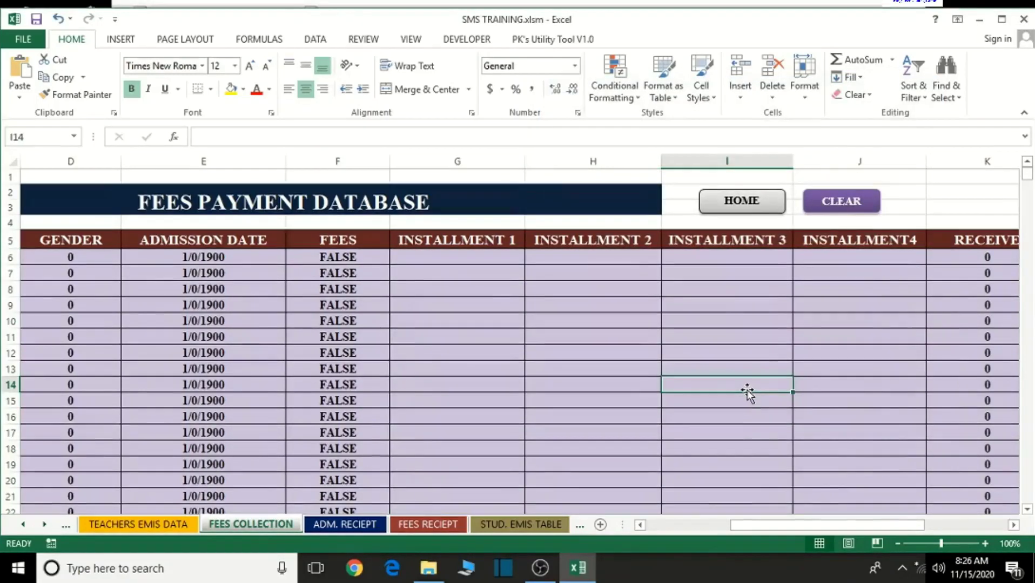
Step: Test entering 'G' in the unlocked installment cell I14
type("G")
key("Return")
left_click(741, 386)
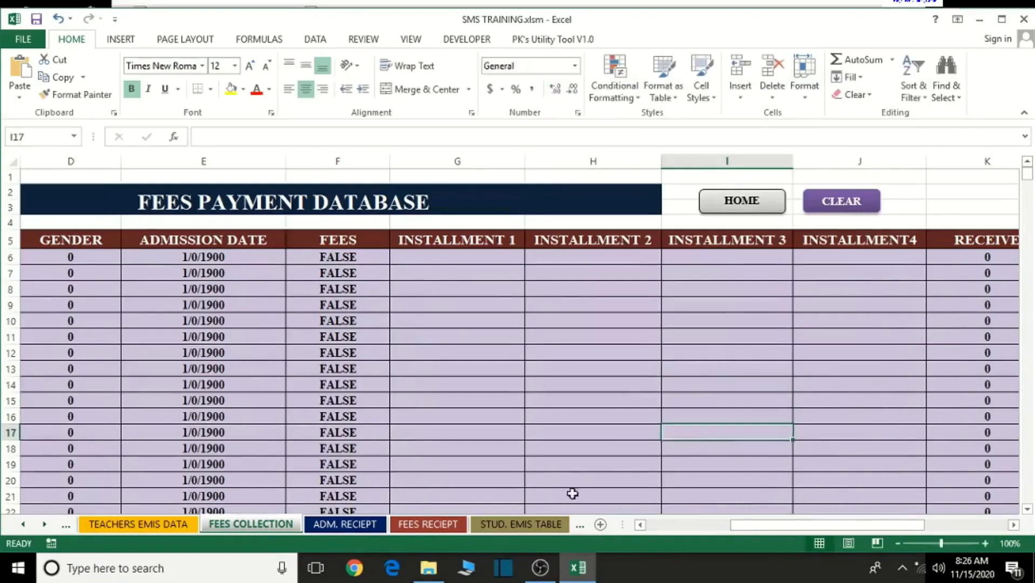
Step: Protect the FEES COLLECTION sheet with a confirmed password
right_click(258, 529)
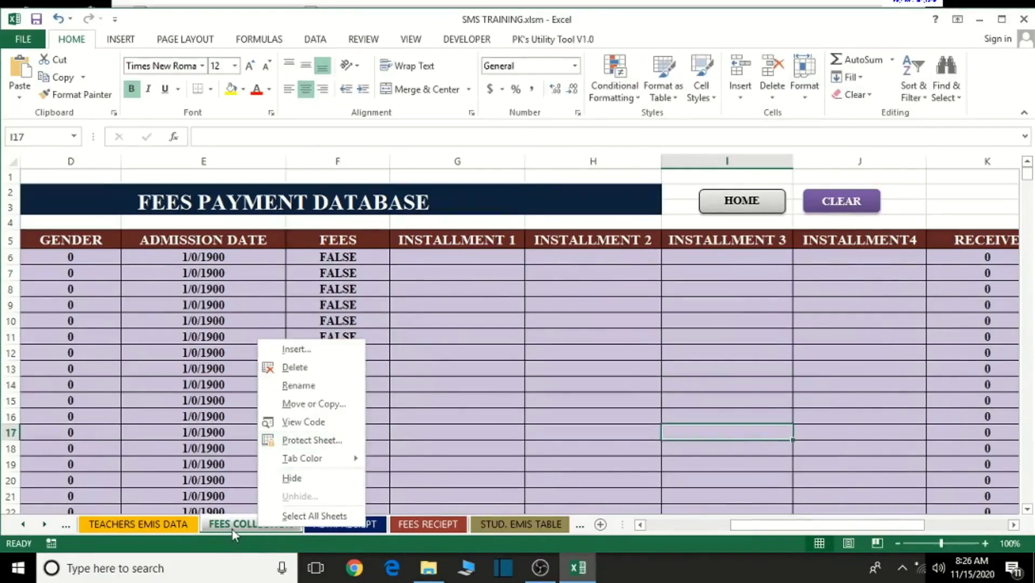
right_click(232, 529)
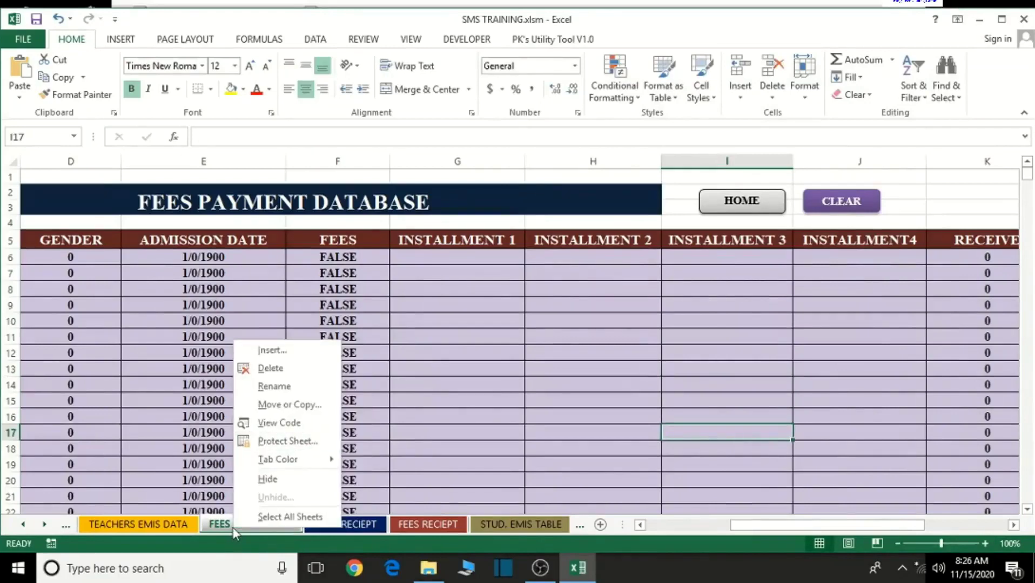
left_click(303, 443)
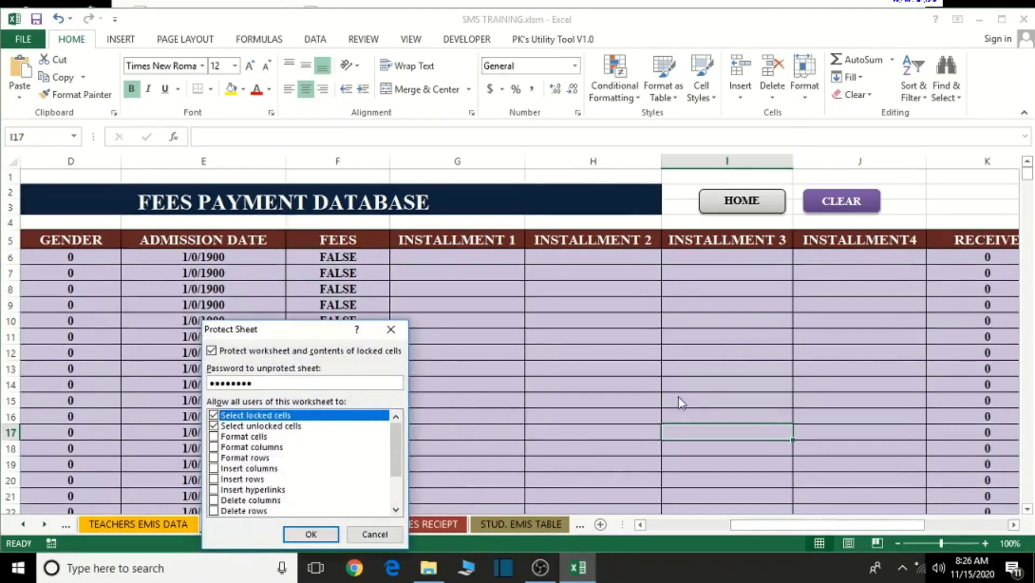
key("Return")
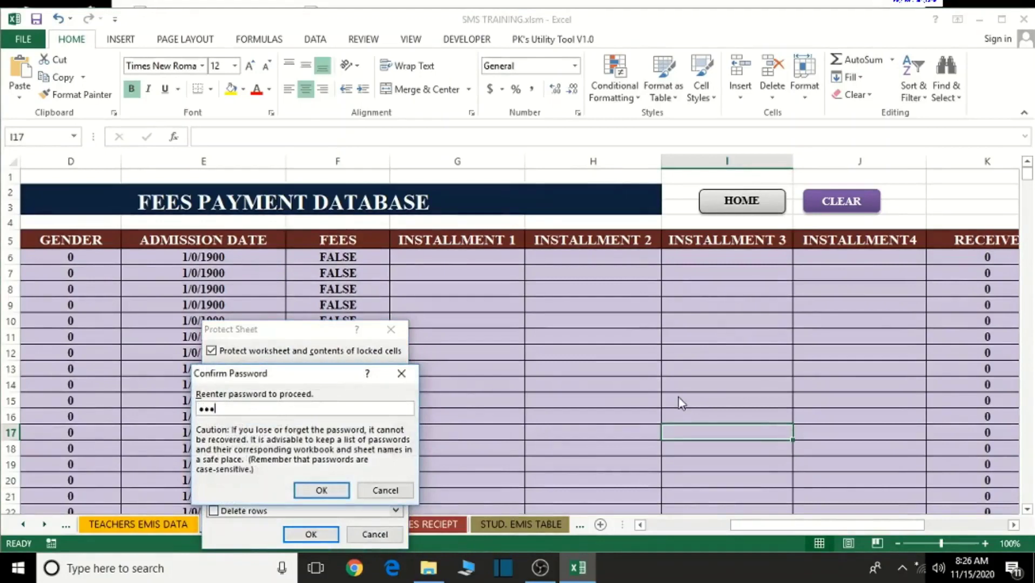
key("Return")
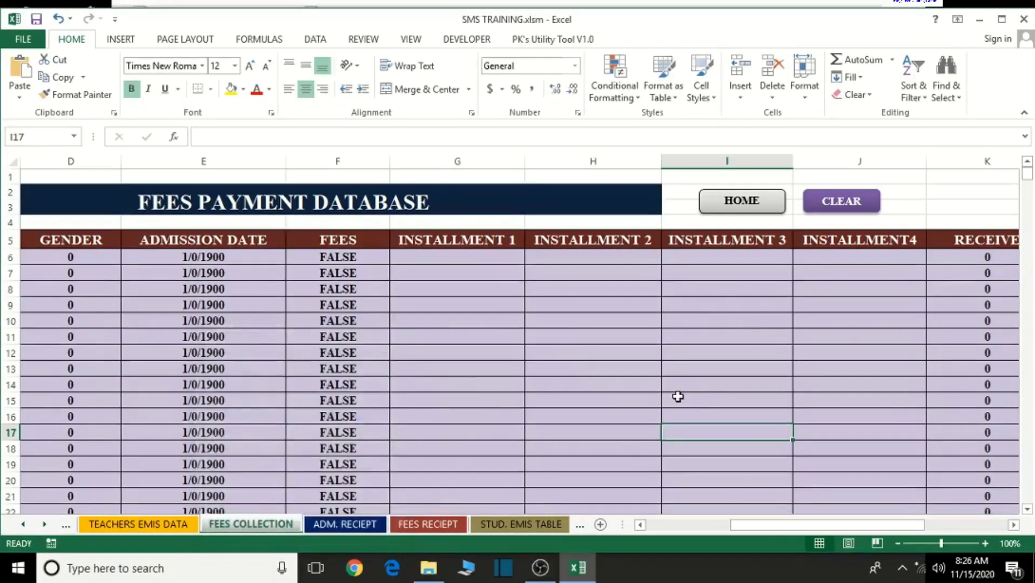
left_click(619, 397)
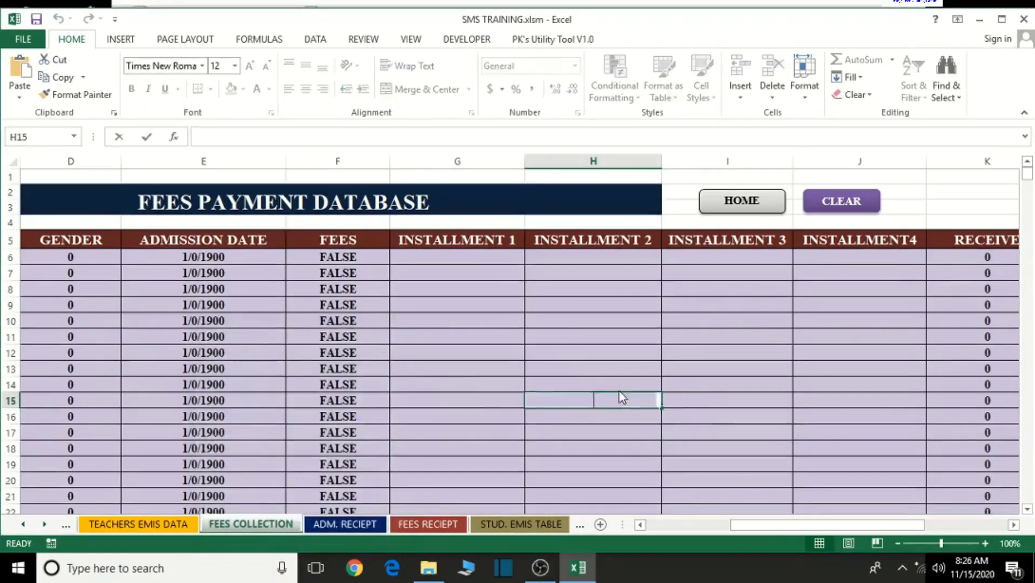
left_click(714, 449)
left_click(616, 400)
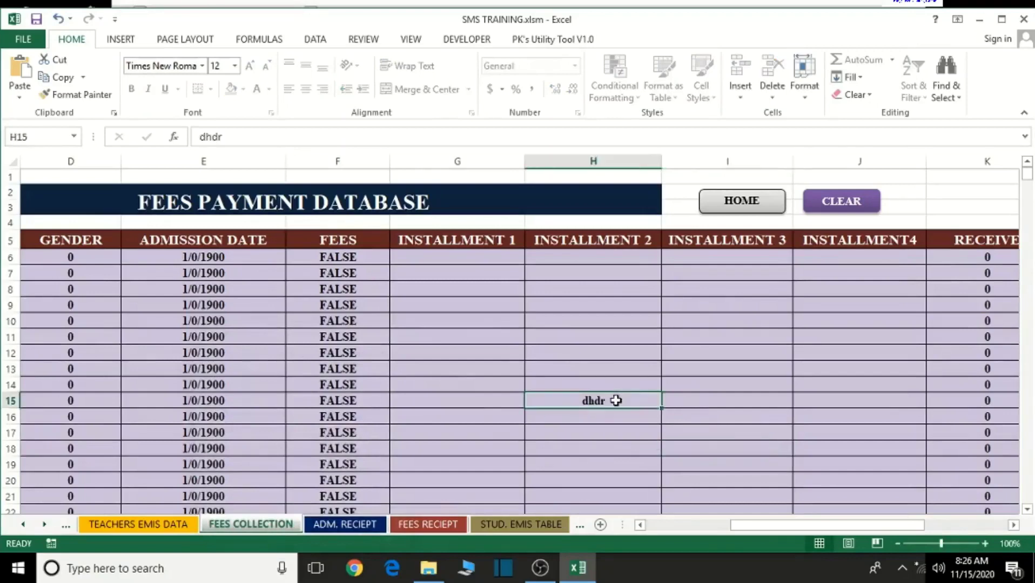
double_click(324, 365)
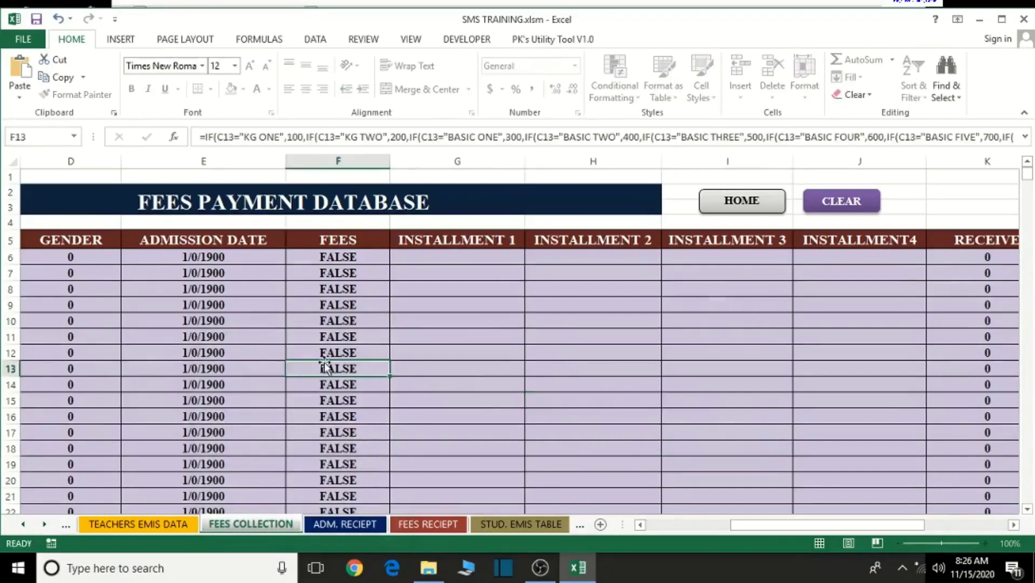
left_click(520, 327)
double_click(204, 353)
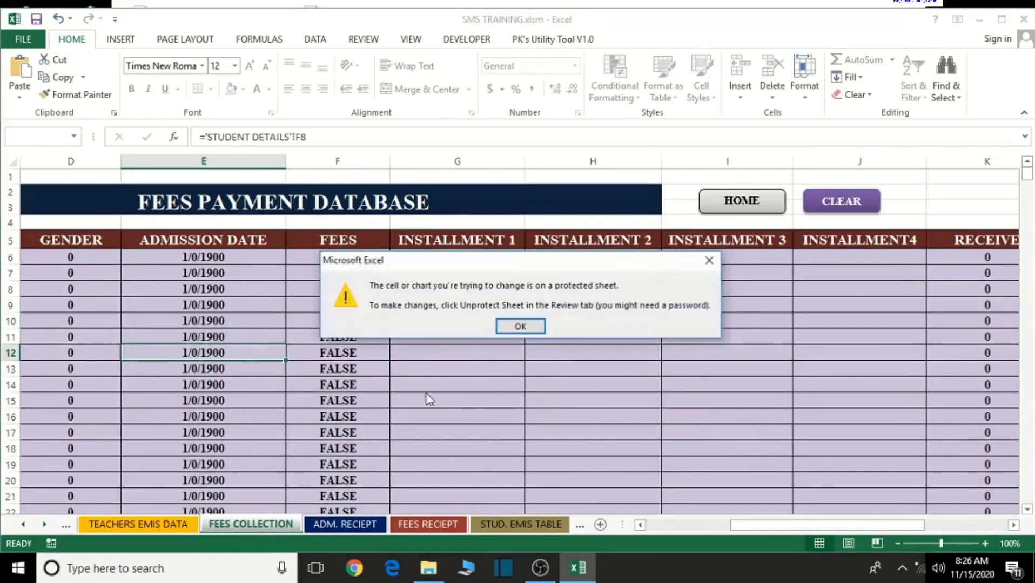
left_click(510, 327)
double_click(101, 387)
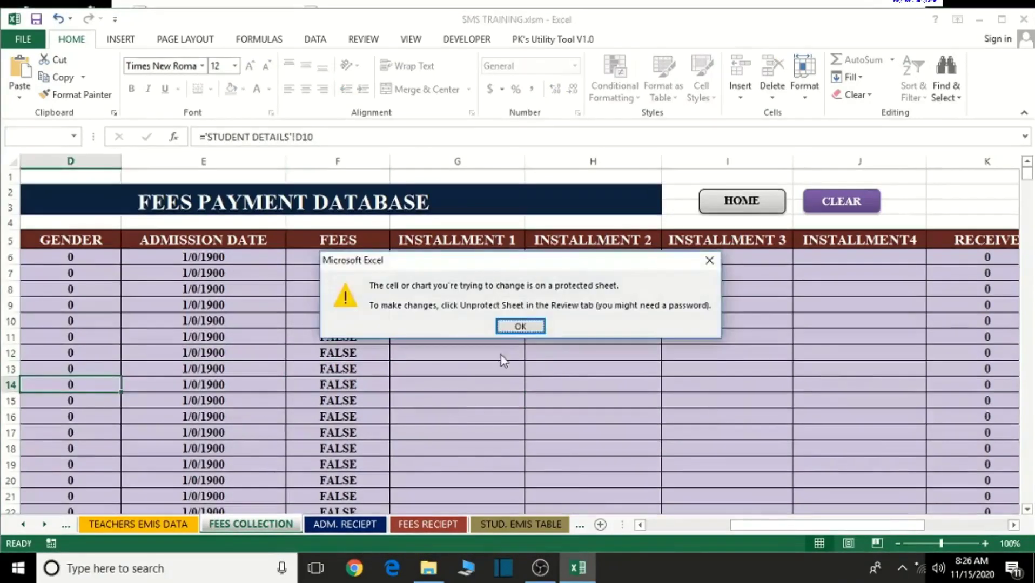
left_click(505, 327)
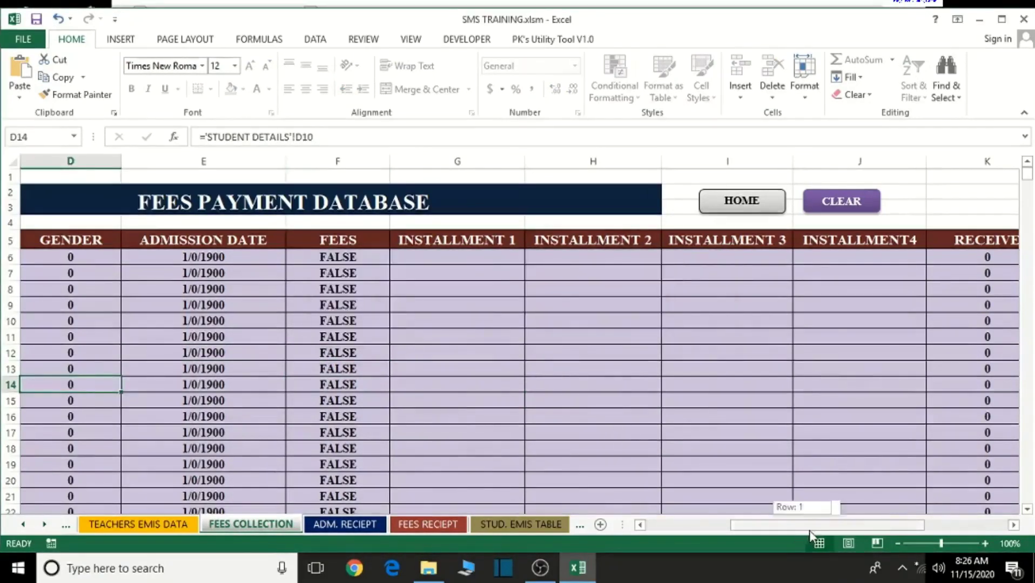
left_click_drag(809, 526, 870, 526)
double_click(880, 402)
key("Return")
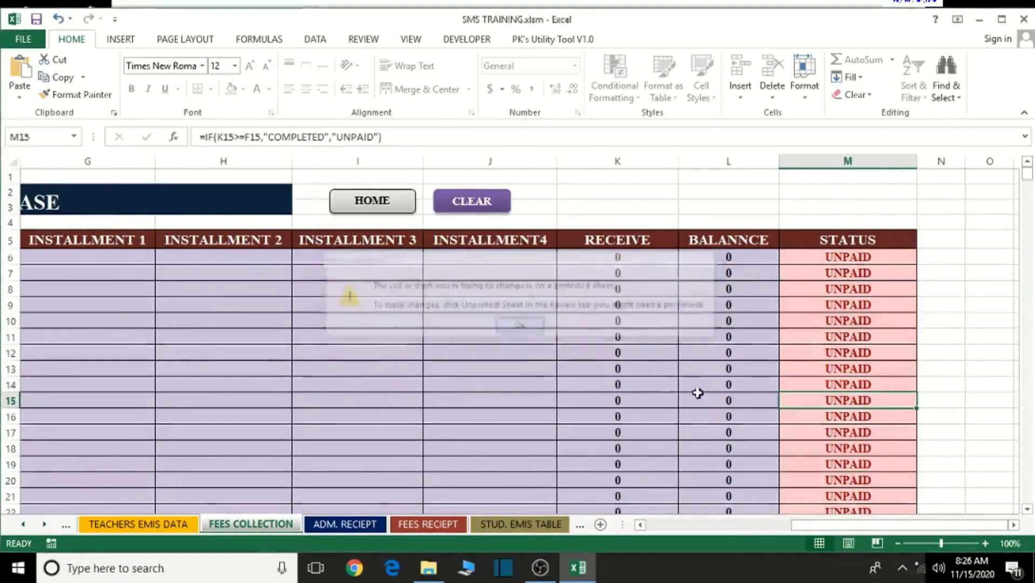
left_click(706, 354)
double_click(706, 354)
key("Return")
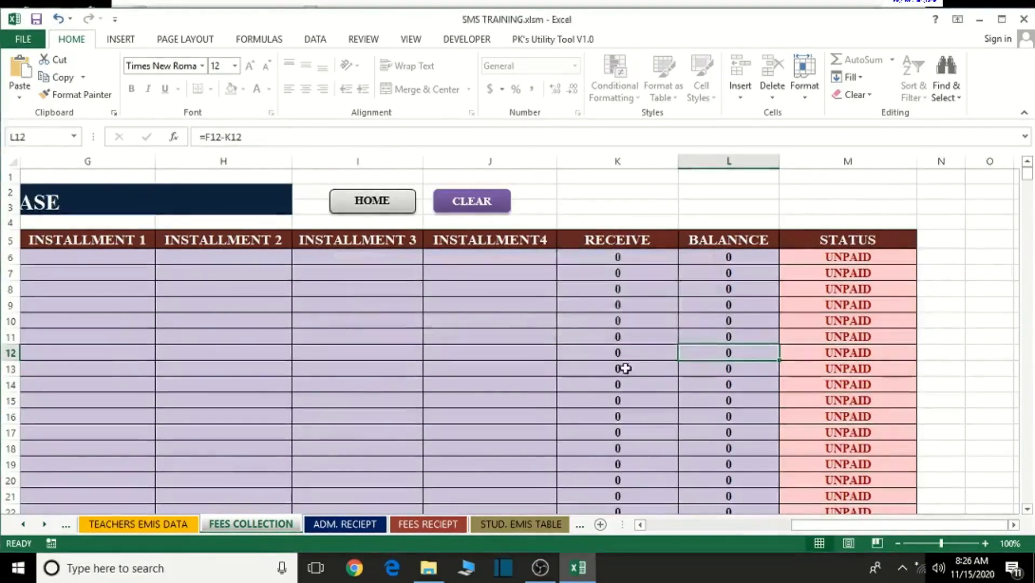
double_click(627, 369)
left_click(520, 326)
left_click(781, 369)
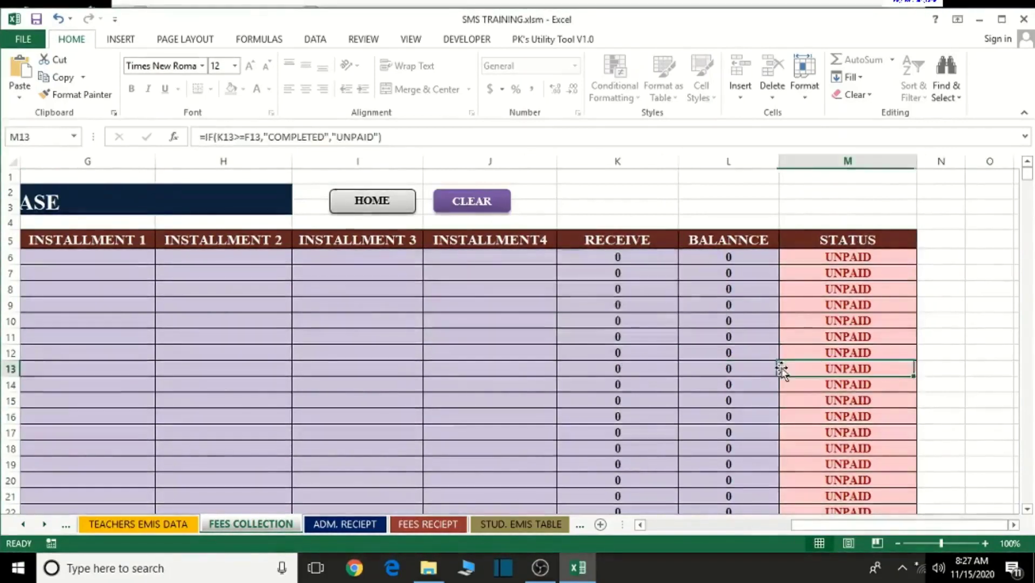
double_click(394, 383)
left_click(481, 356)
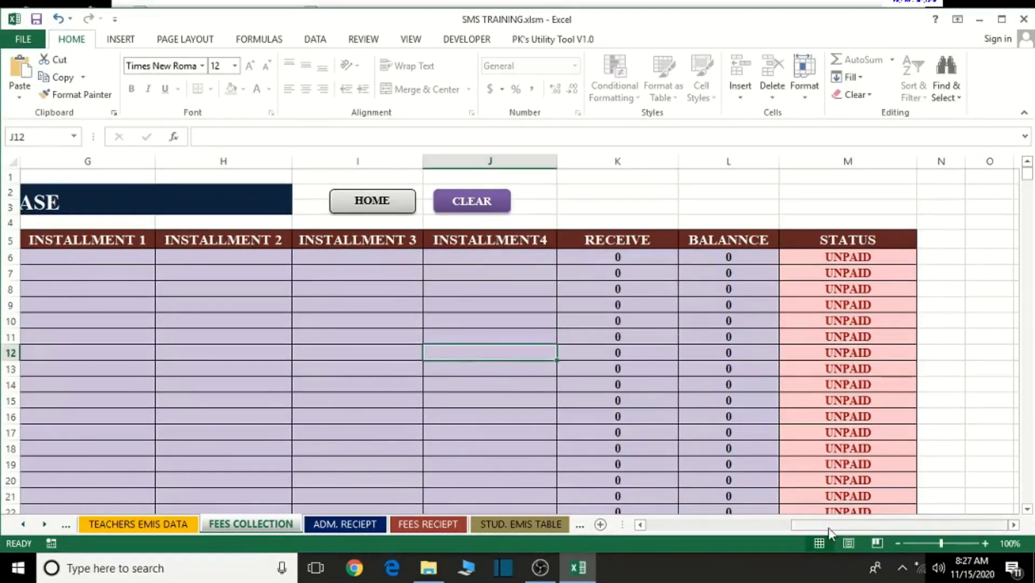
left_click_drag(829, 527, 696, 534)
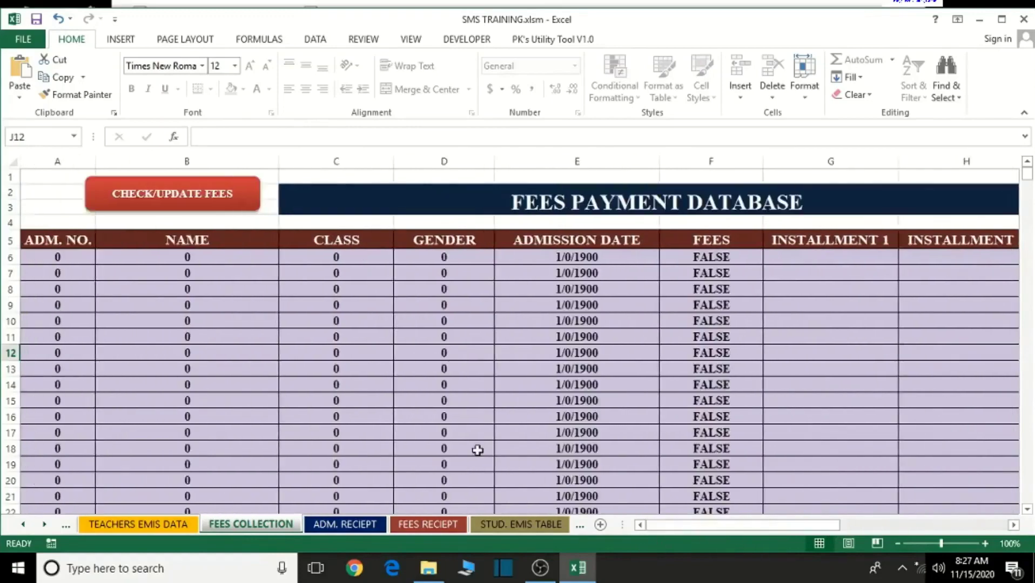
Step: Open and close the fees payment form, then scroll the sheet horizontally
left_click(177, 204)
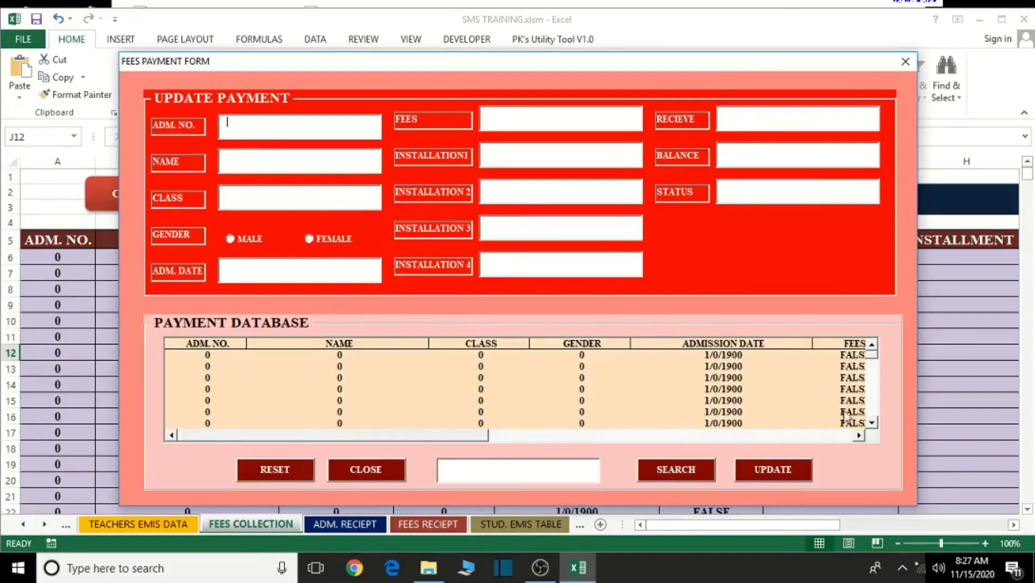
left_click(373, 473)
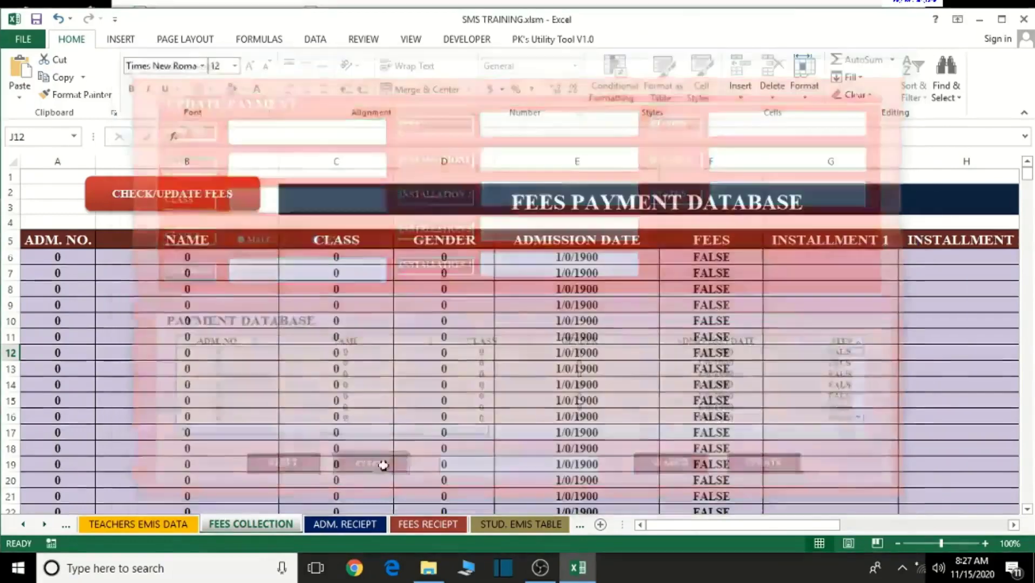
left_click_drag(756, 529, 882, 540)
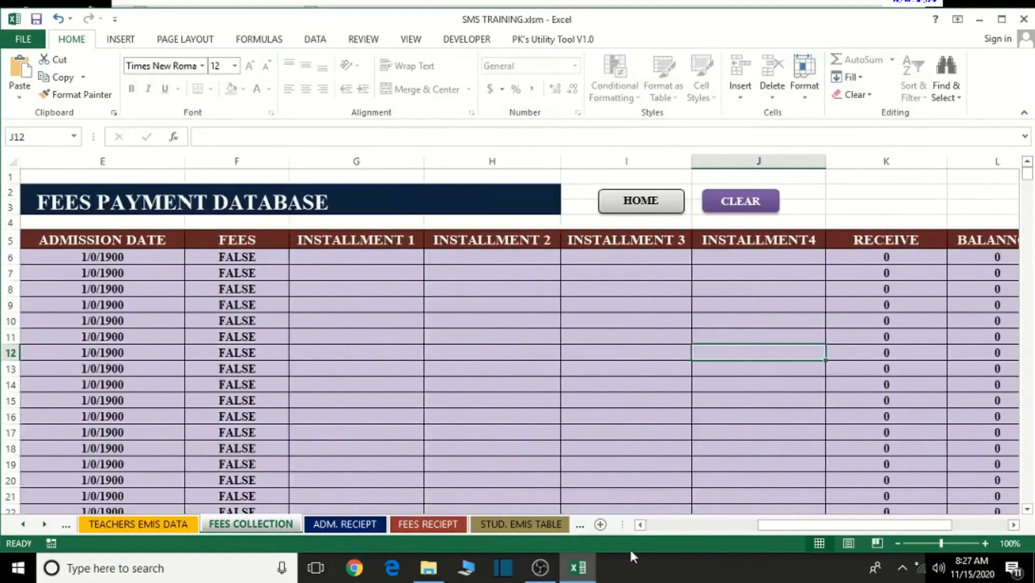
Step: On the ADM. RECIEPT sheet, delete the 4 from search cell I10
left_click(359, 525)
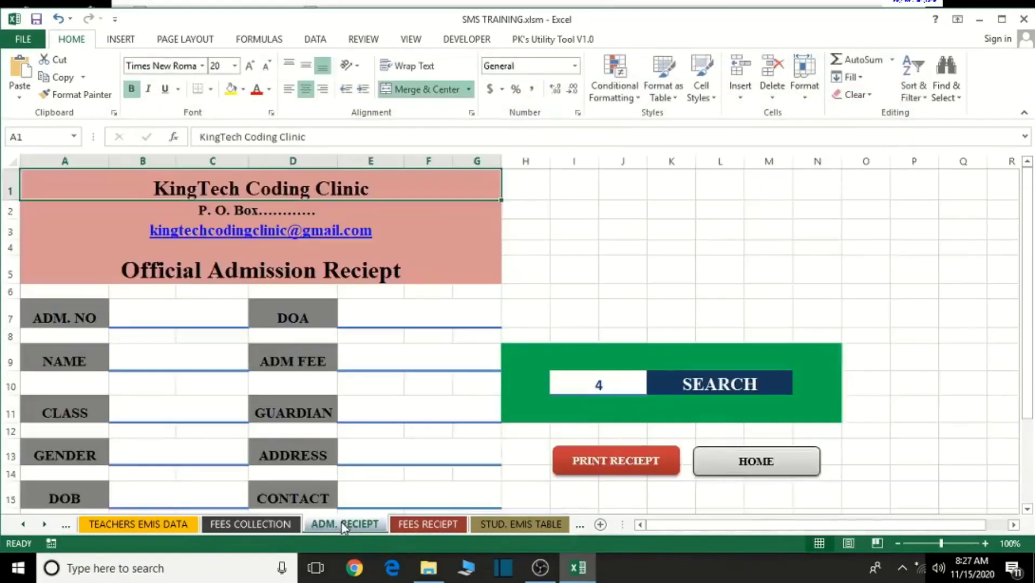
left_click(724, 235)
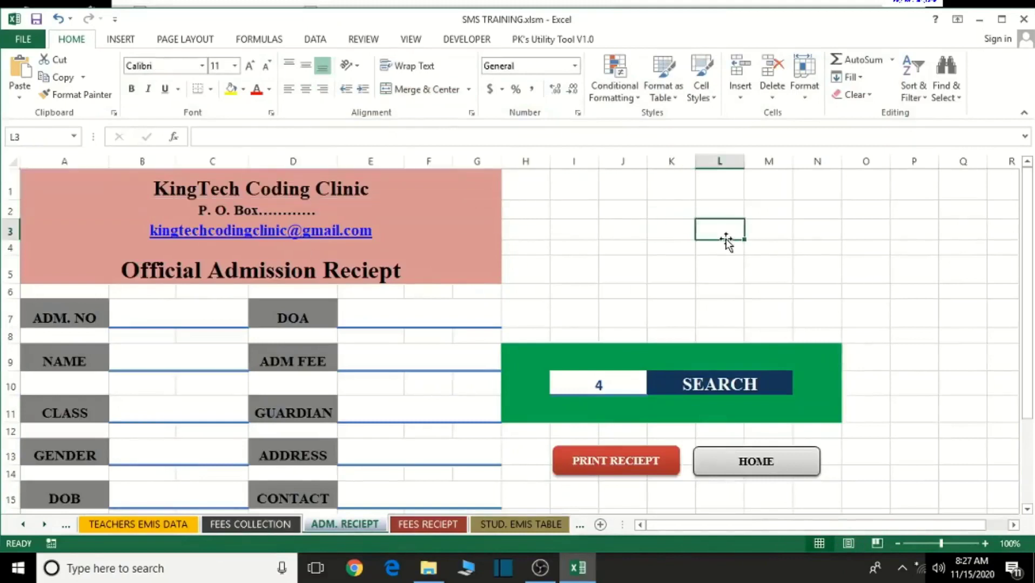
left_click(583, 386)
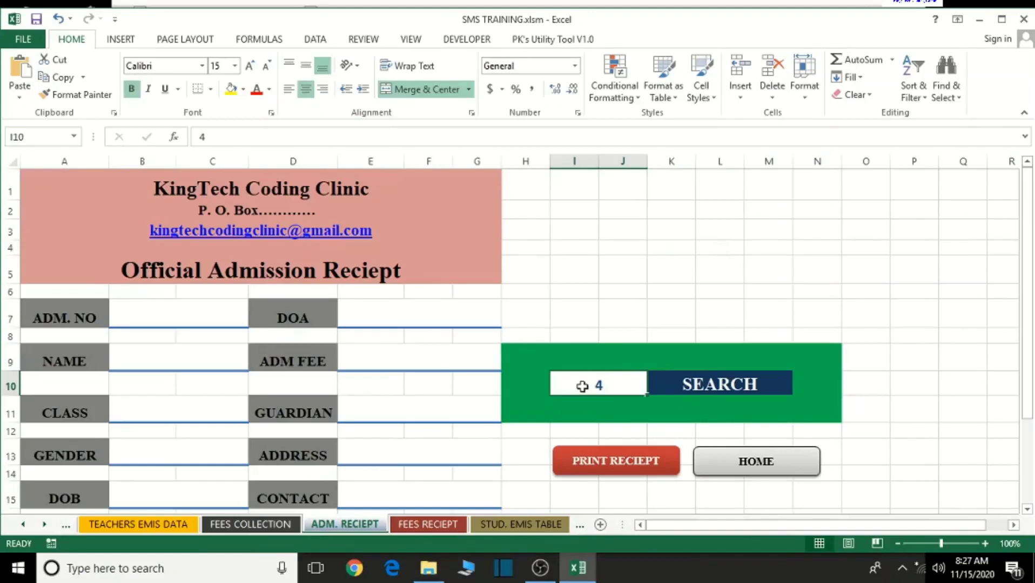
key("BackSpace")
left_click(621, 347)
left_click(594, 383)
Step: Set search cell I10 to unlocked in its Protection settings
right_click(594, 383)
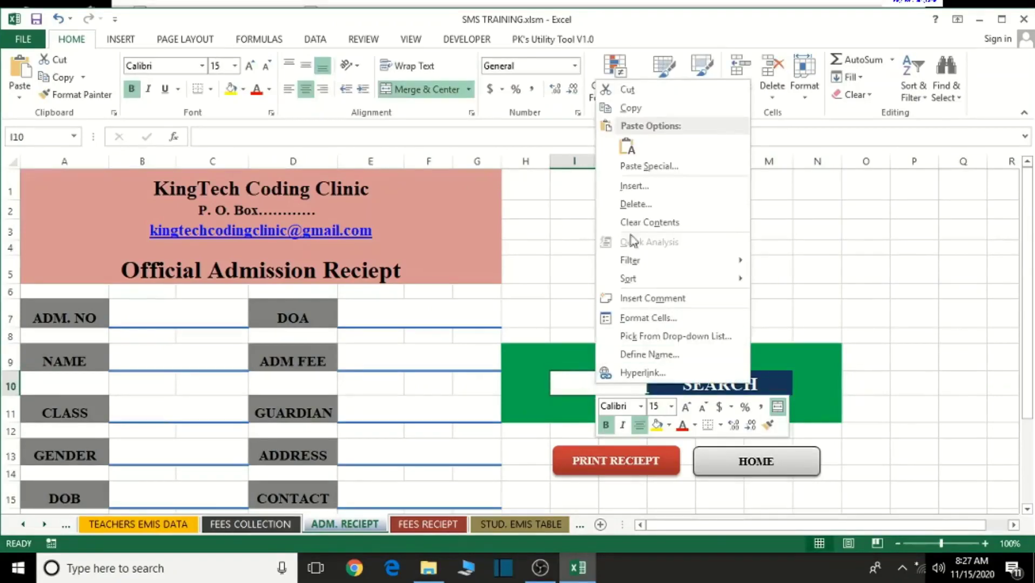
left_click(648, 319)
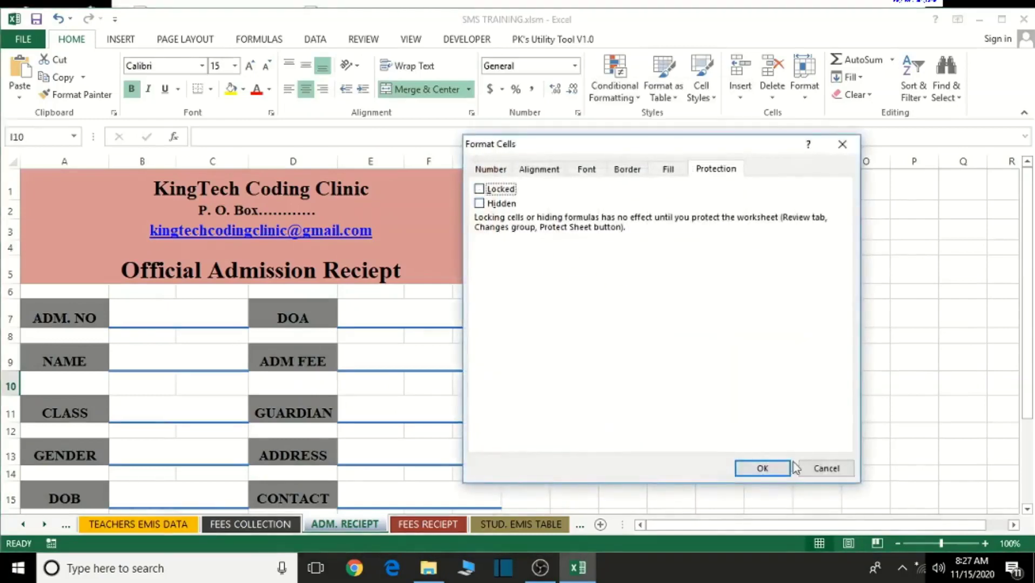
left_click(777, 470)
left_click(801, 291)
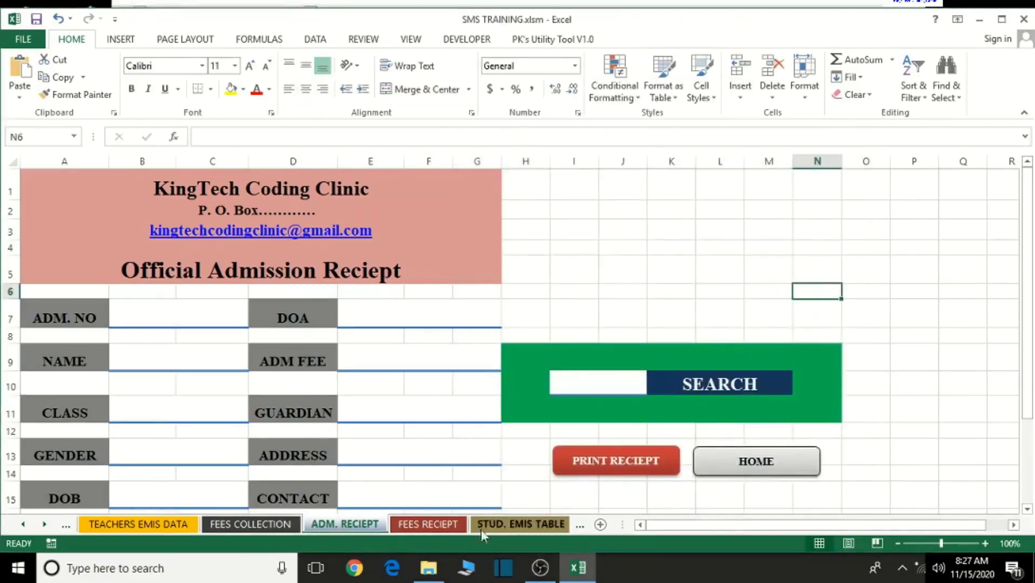
Step: Protect the ADM. RECIEPT sheet with a confirmed password
right_click(329, 522)
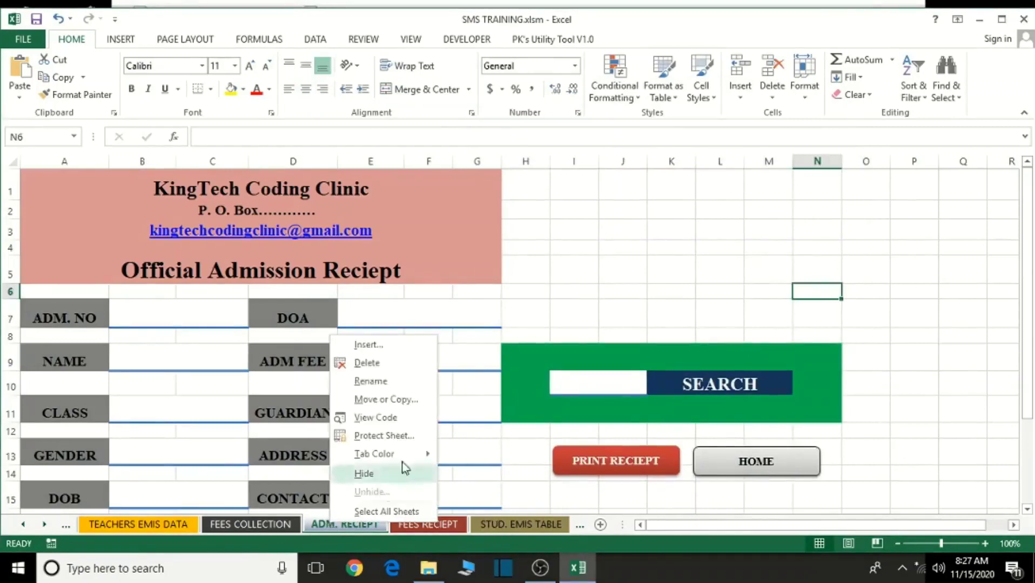
left_click(408, 435)
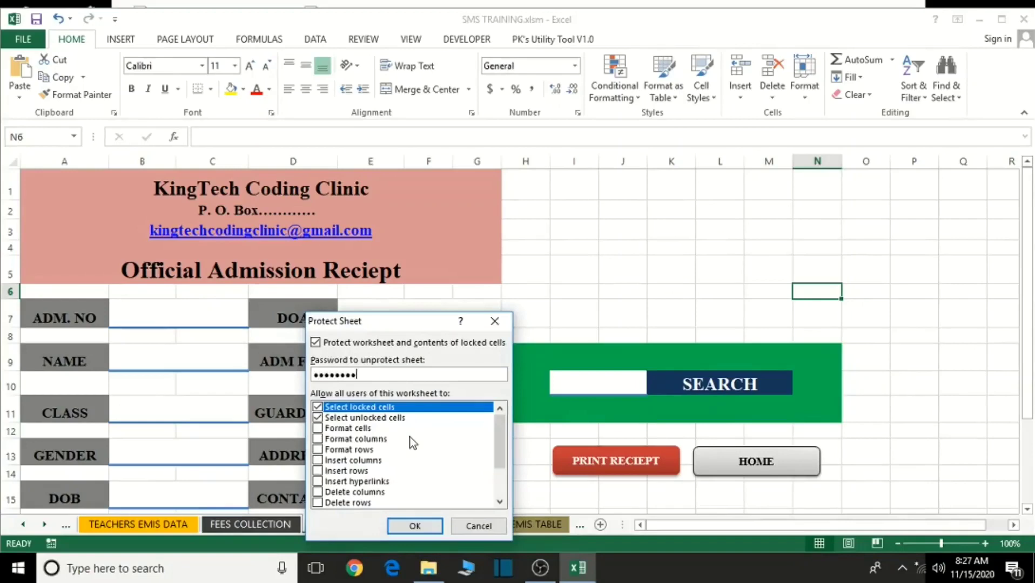
key("Return")
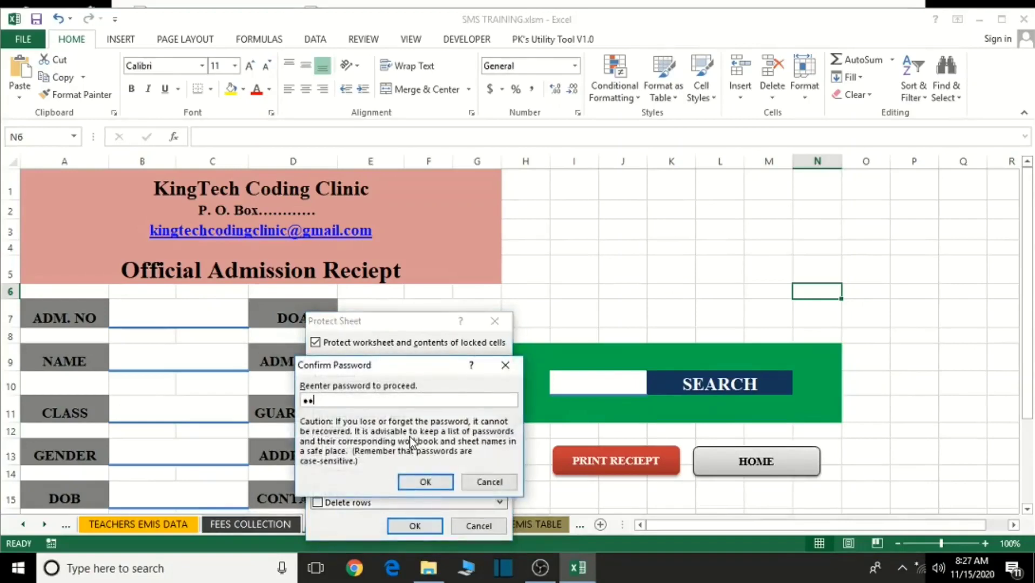
key("Return")
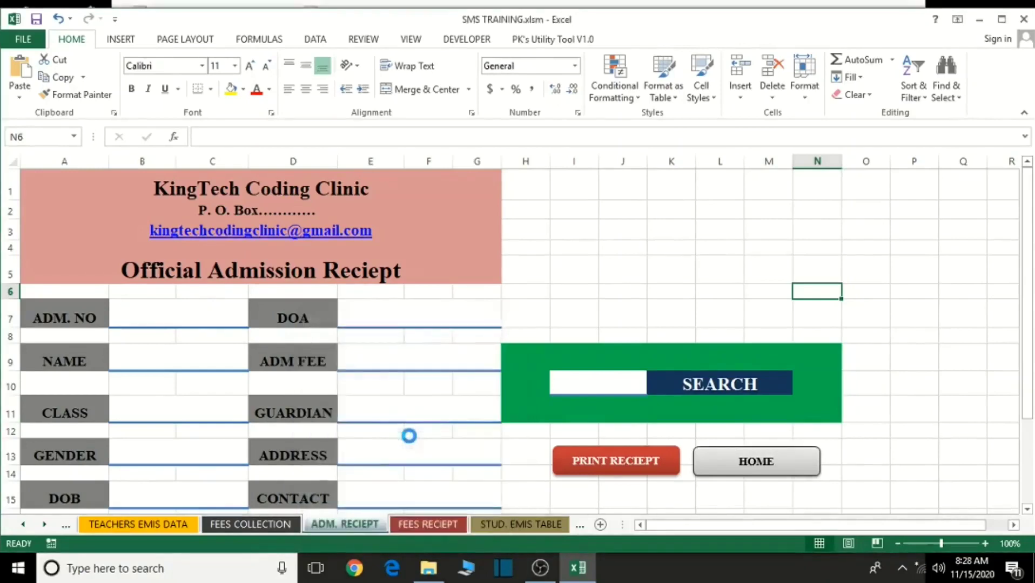
Step: Confirm locked cells A3 and E10 refuse editing
left_click(594, 224)
left_click(406, 234)
double_click(405, 234)
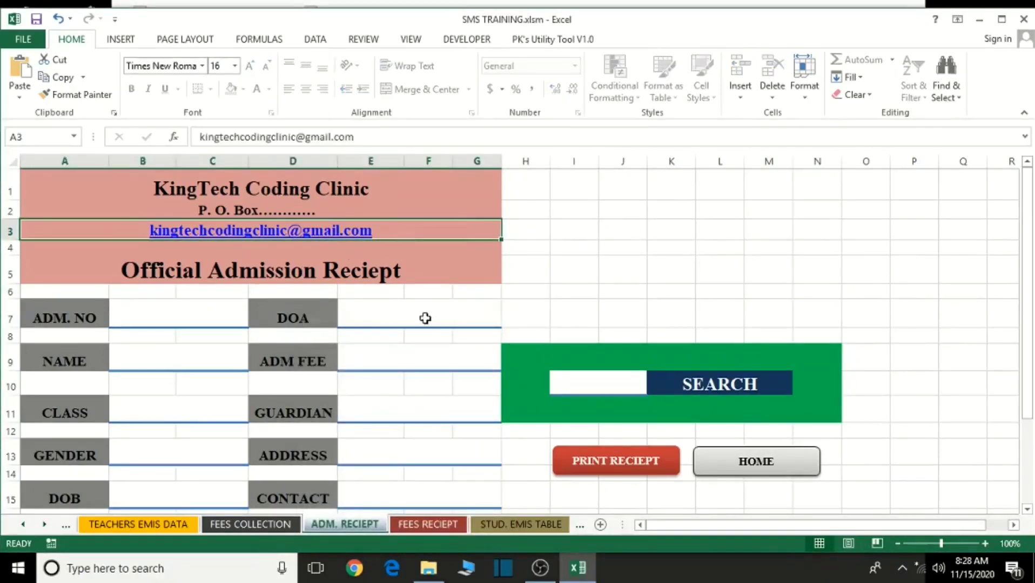
left_click(537, 329)
left_click(370, 385)
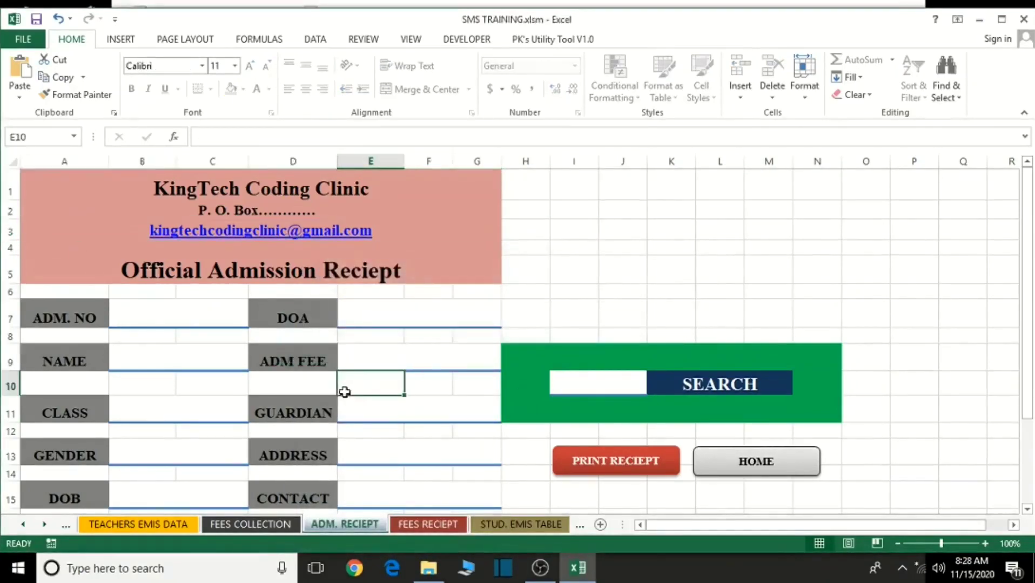
double_click(370, 384)
left_click(540, 330)
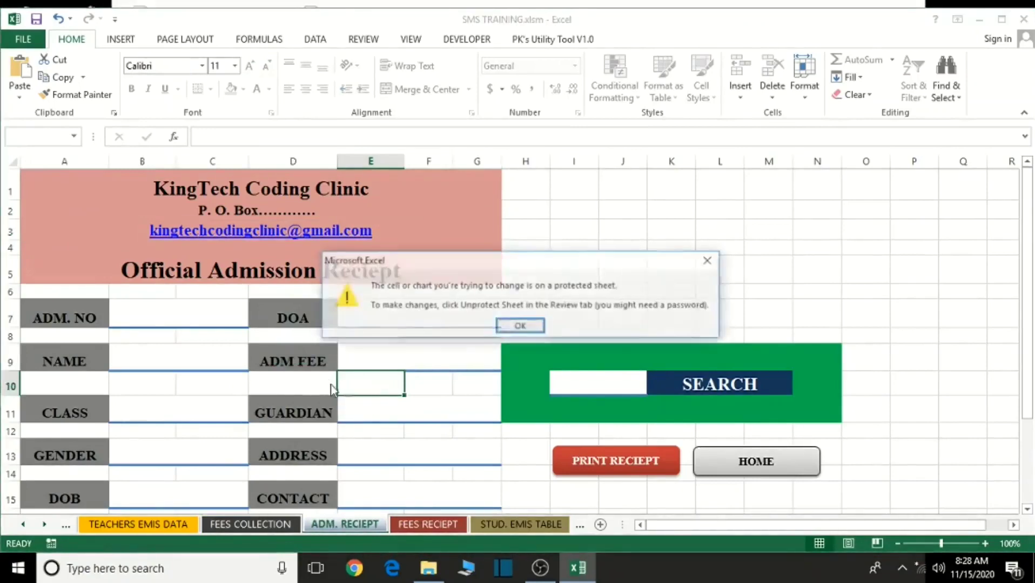
left_click(519, 327)
Step: Enter and delete 5 in the search box, verify the SEARCH label is locked, then open FEES RECIEPT
left_click(578, 384)
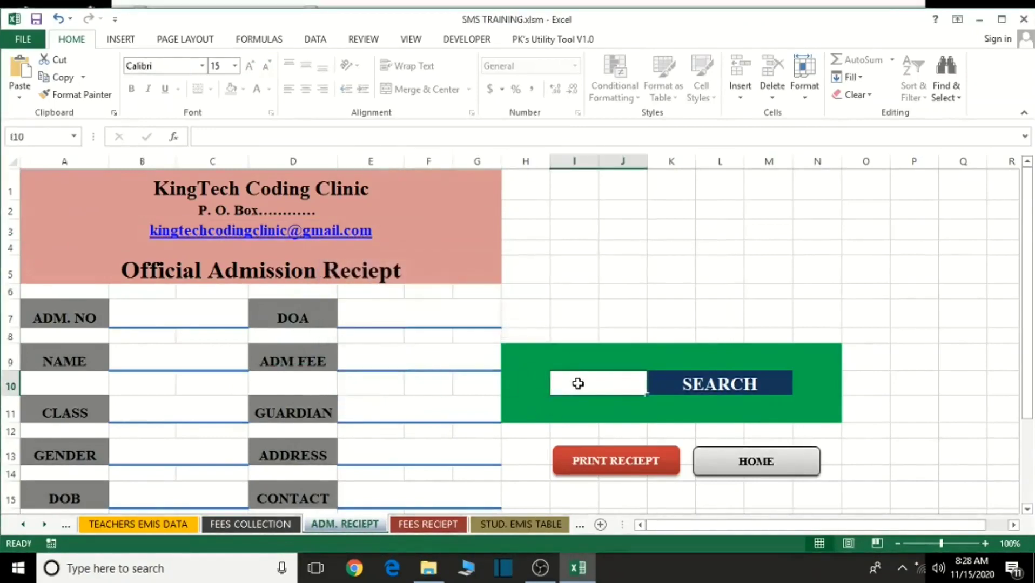
type("5")
left_click(715, 388)
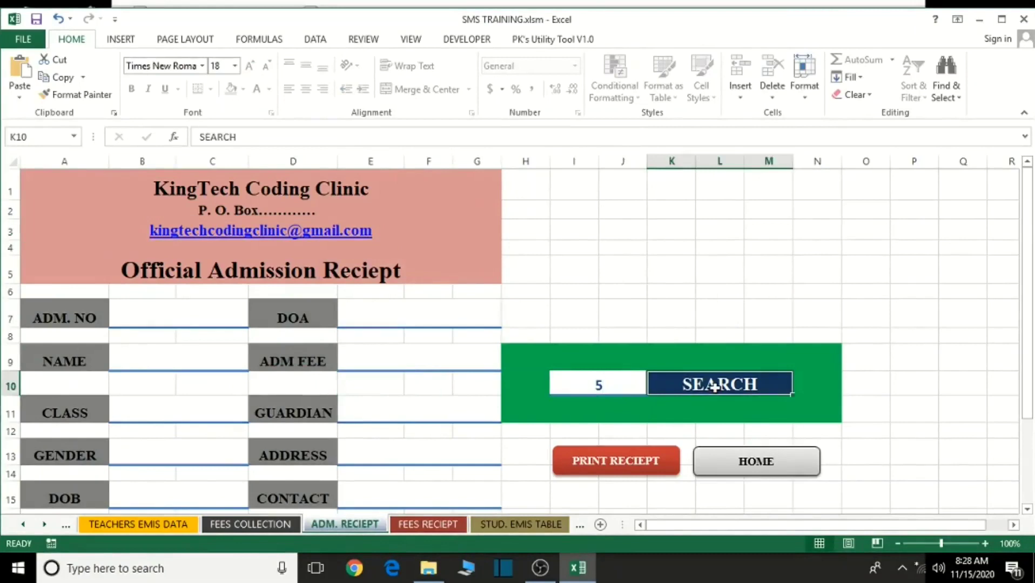
left_click(621, 387)
key("Delete")
left_click(679, 384)
double_click(679, 384)
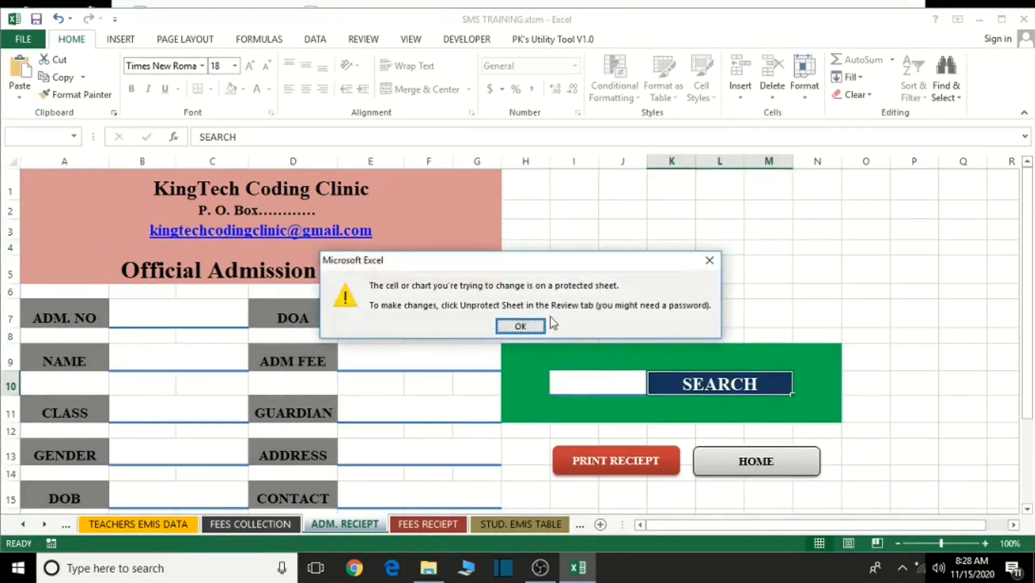
left_click(532, 326)
left_click(689, 276)
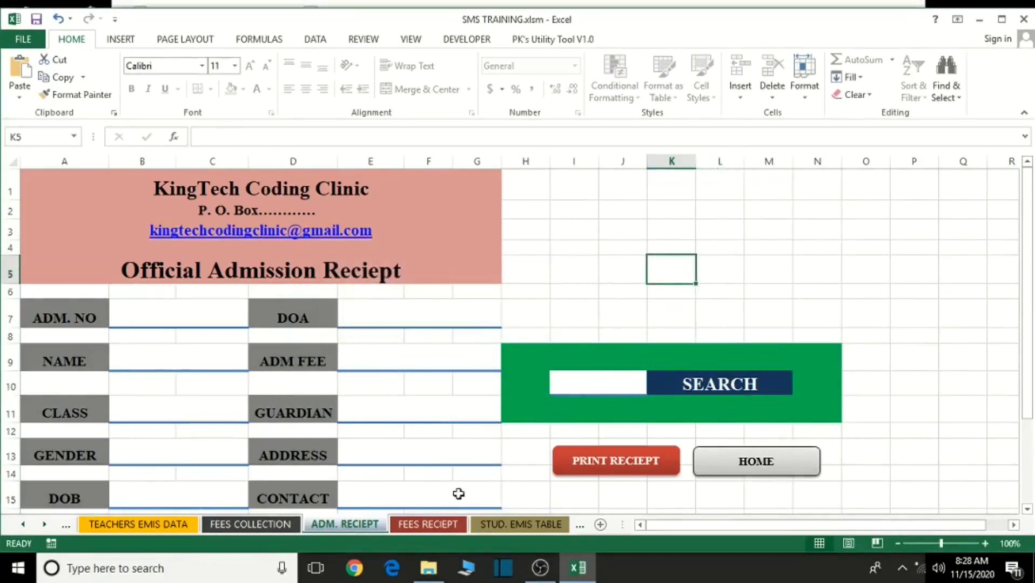
left_click(434, 525)
Step: Unlock the search cell I8 through Format Cells protection so it stays editable
left_click(610, 356)
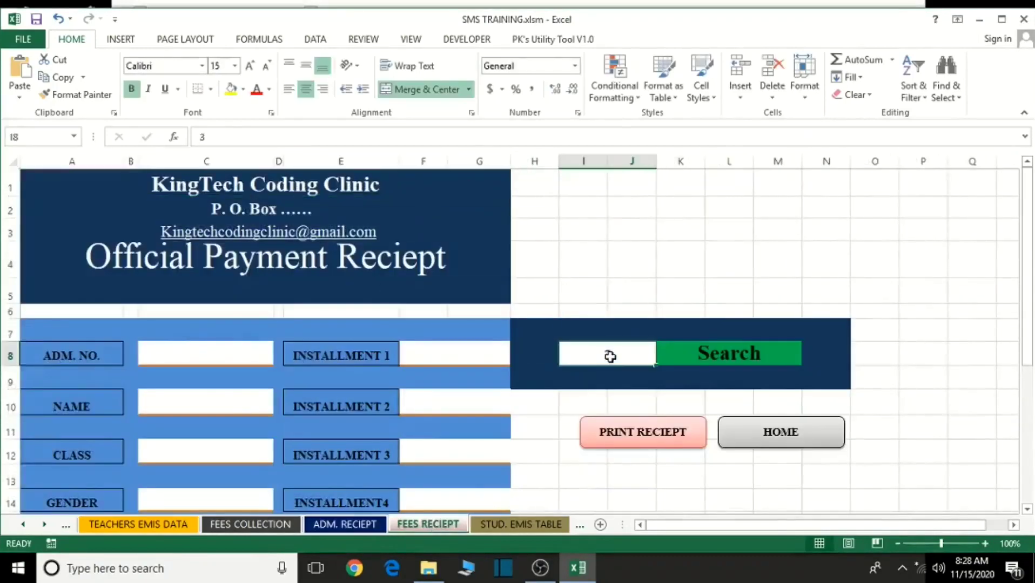
left_click(612, 309)
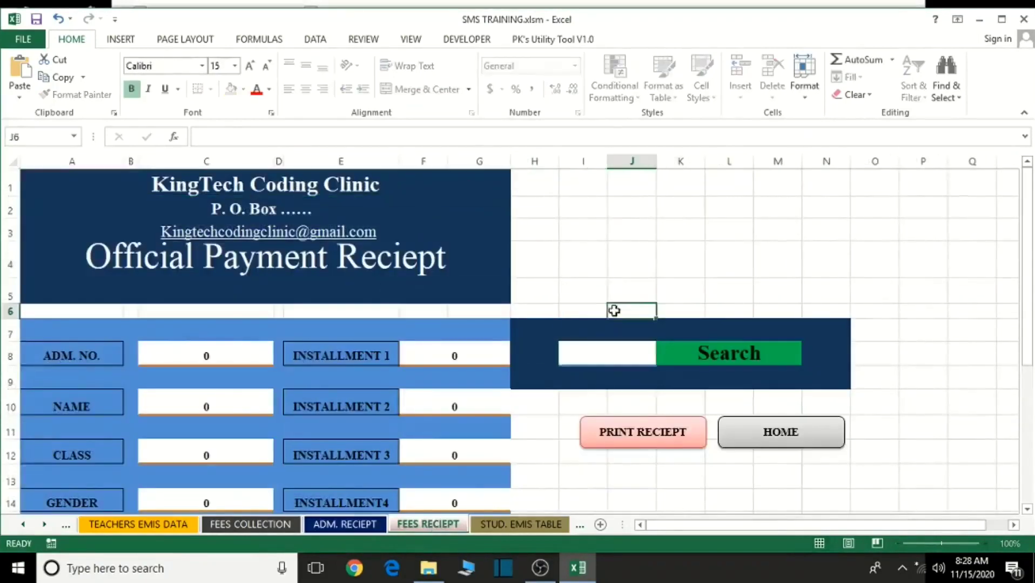
left_click(601, 357)
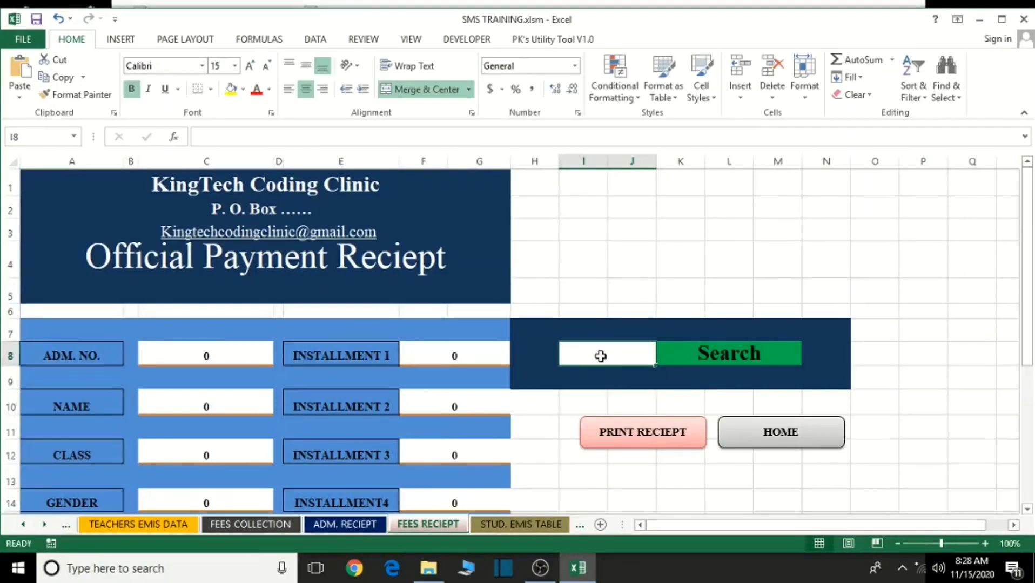
right_click(600, 357)
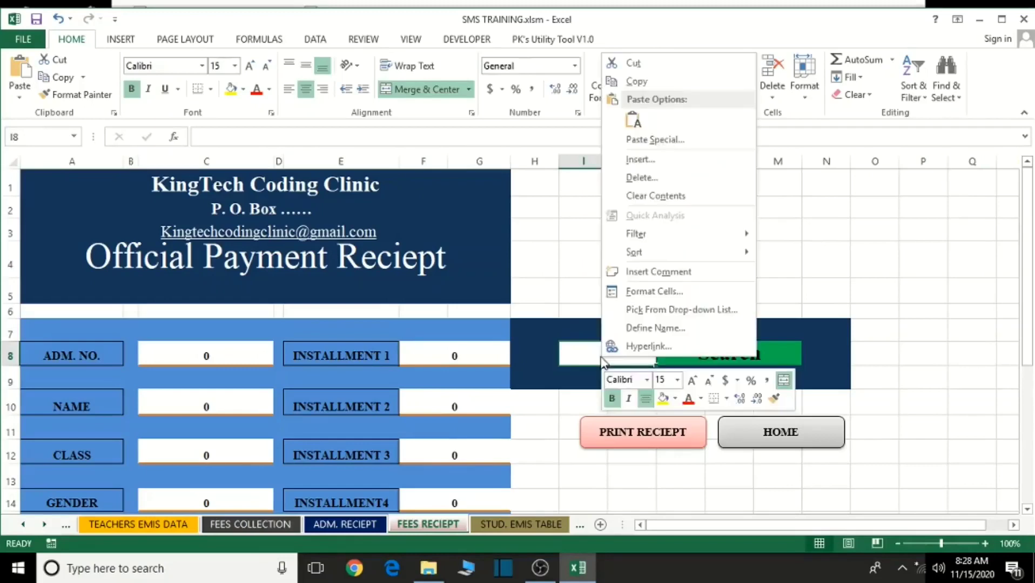
left_click(664, 291)
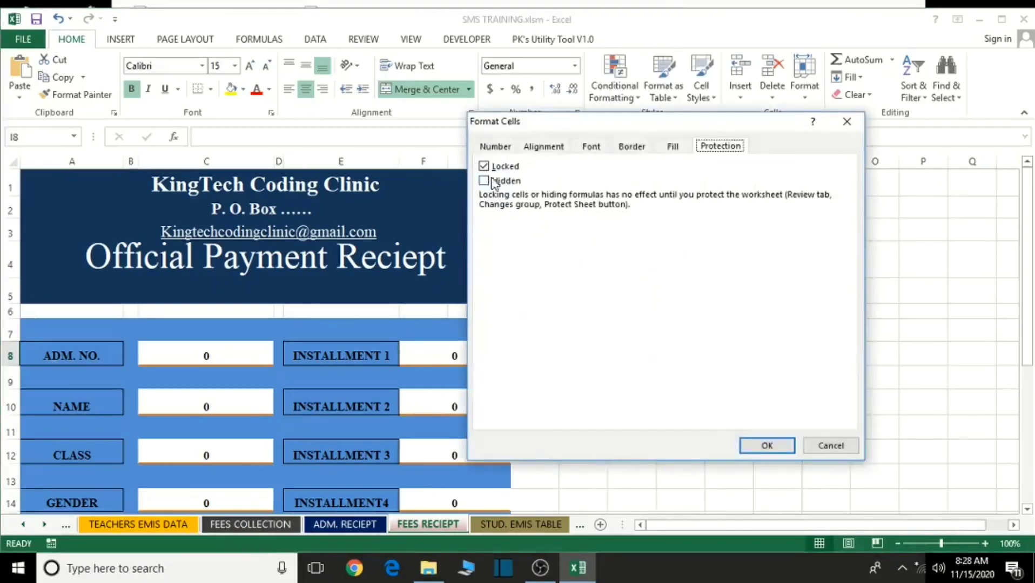
left_click(484, 166)
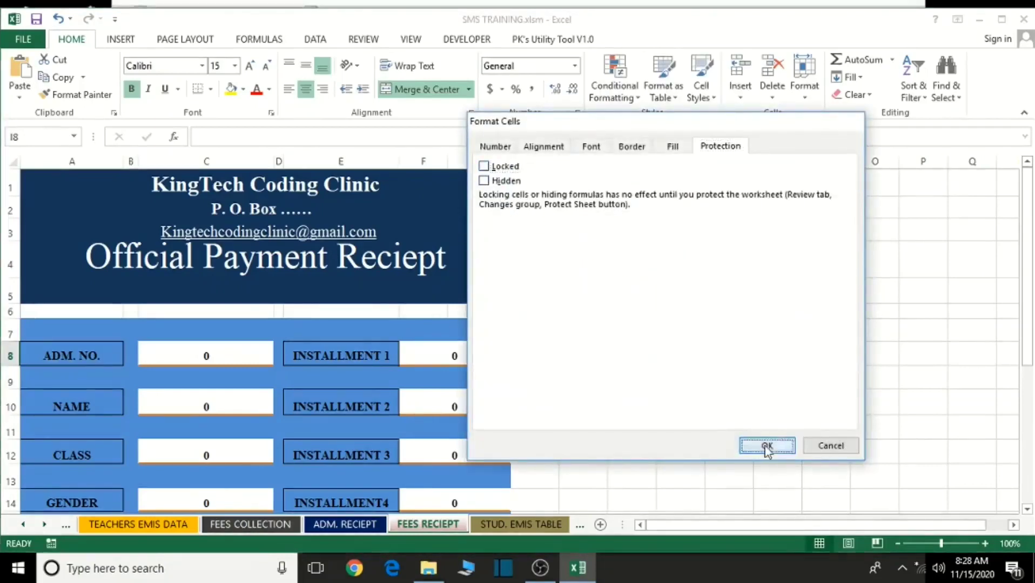
left_click(767, 446)
left_click(682, 476)
Step: Password-protect the FEES RECIEPT sheet, confirming the password
right_click(441, 531)
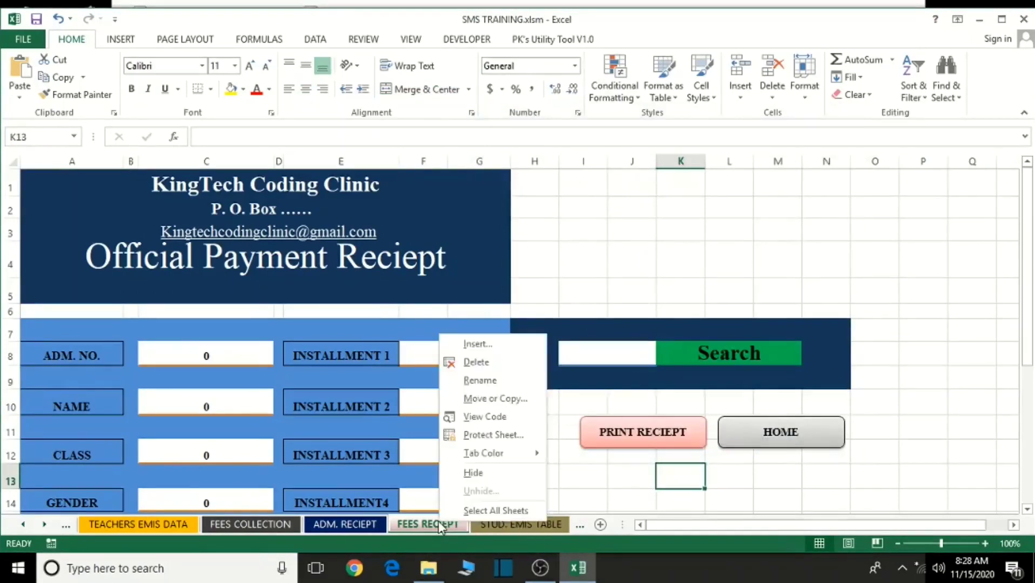
left_click(489, 435)
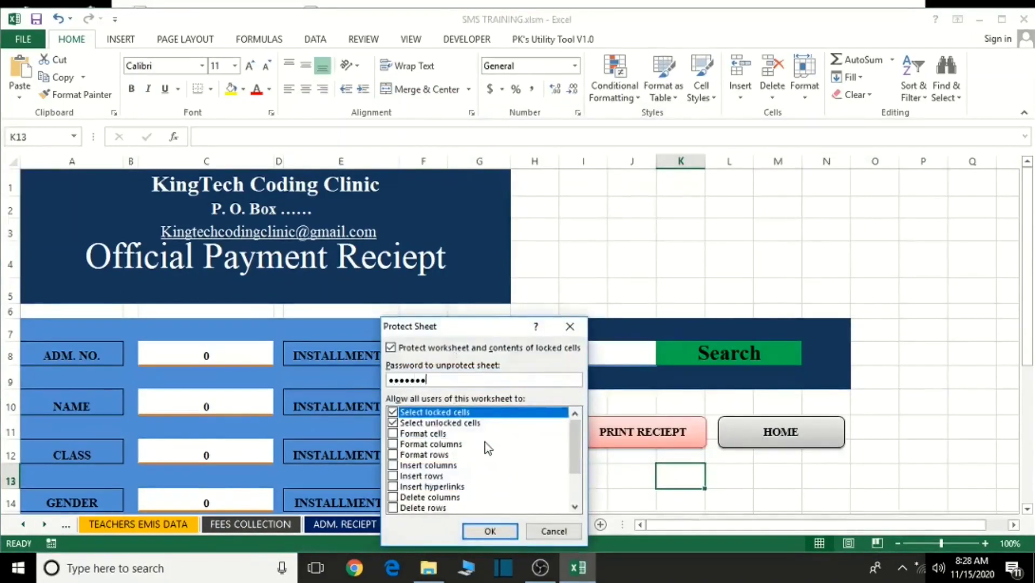
key("Return")
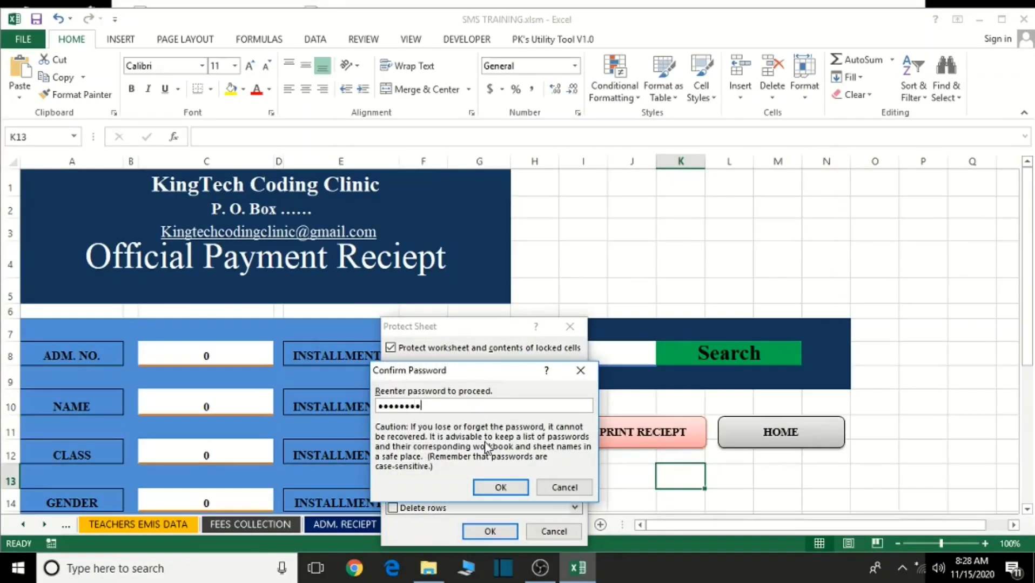
key("Return")
Step: Confirm locked cells like E9 reject edits, then search for admission number 4 in I8
left_click(719, 246)
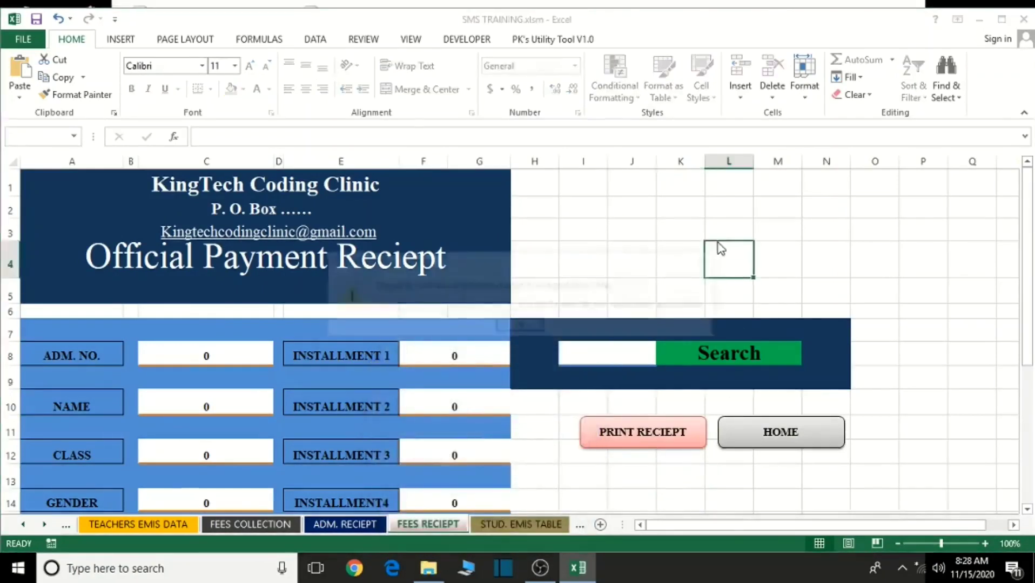
key("Return")
left_click(365, 384)
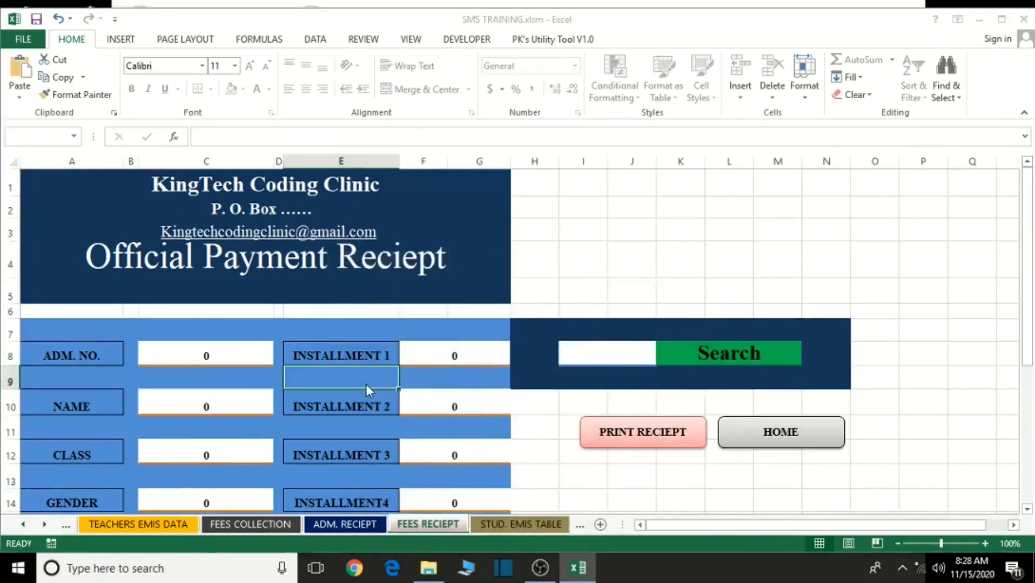
double_click(366, 384)
key("Return")
left_click(599, 355)
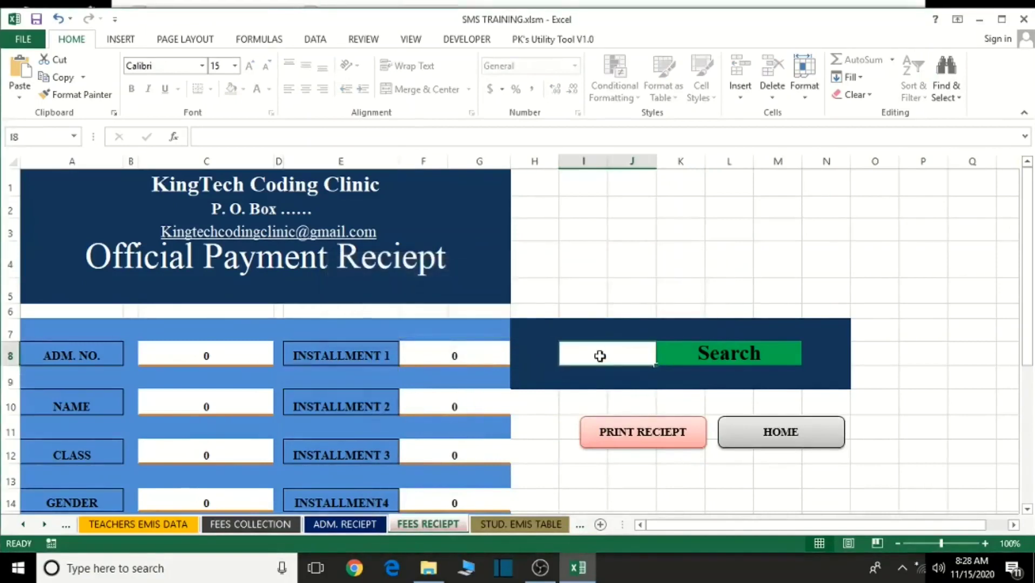
type("4")
left_click(693, 352)
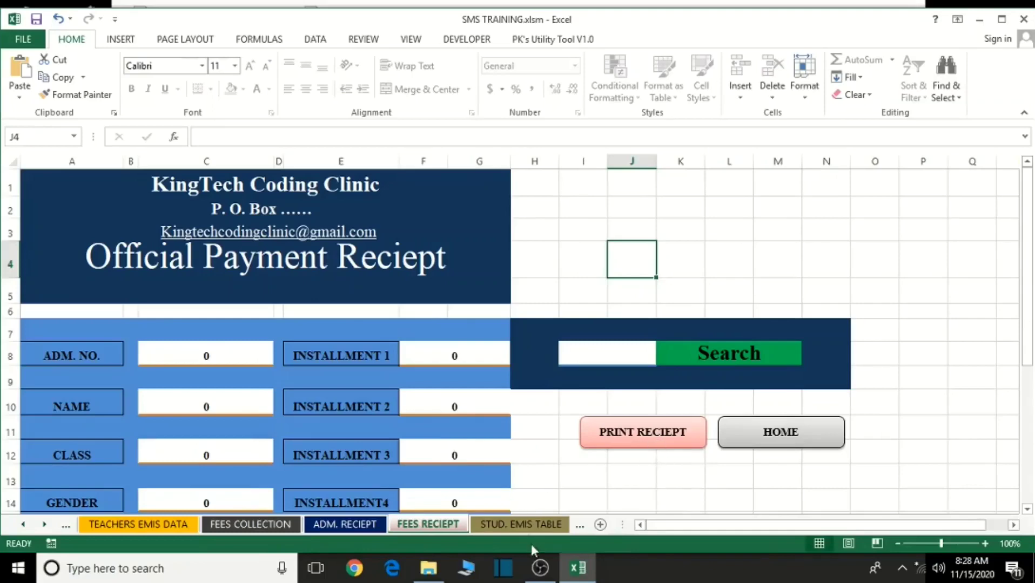
Step: Protect the STUD. EMIS TABLE sheet with a confirmed password
left_click(523, 524)
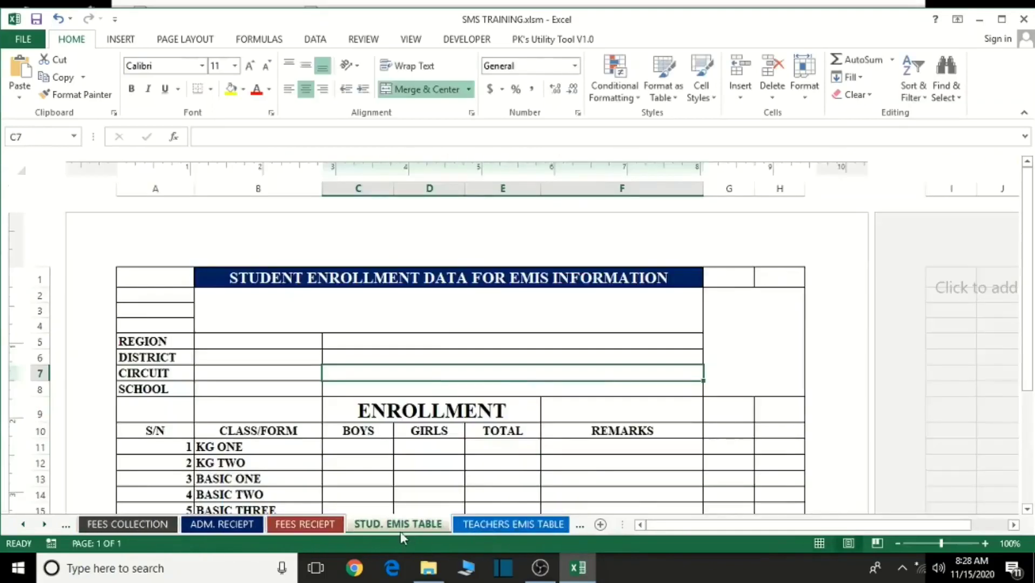
right_click(390, 528)
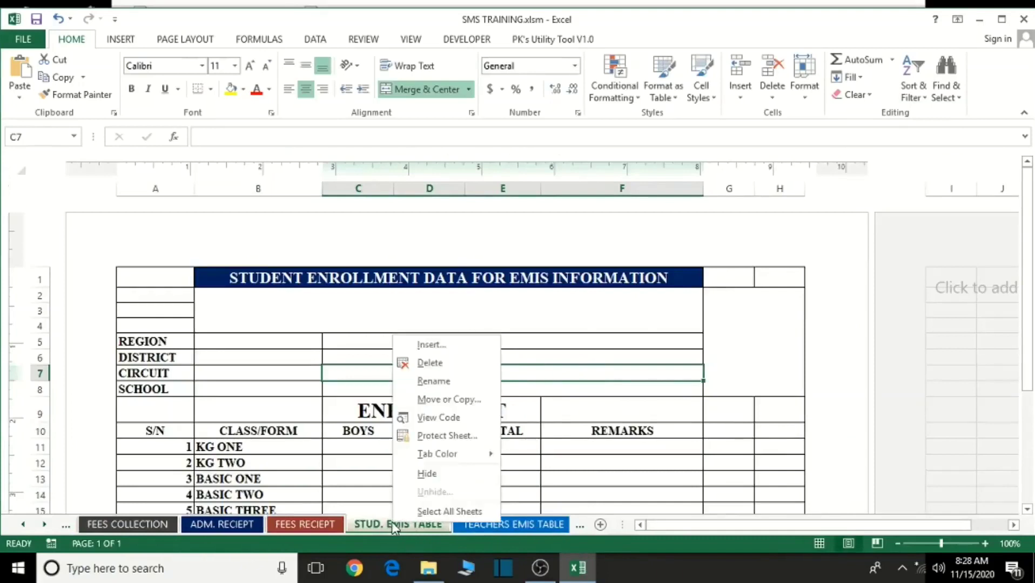
left_click(471, 436)
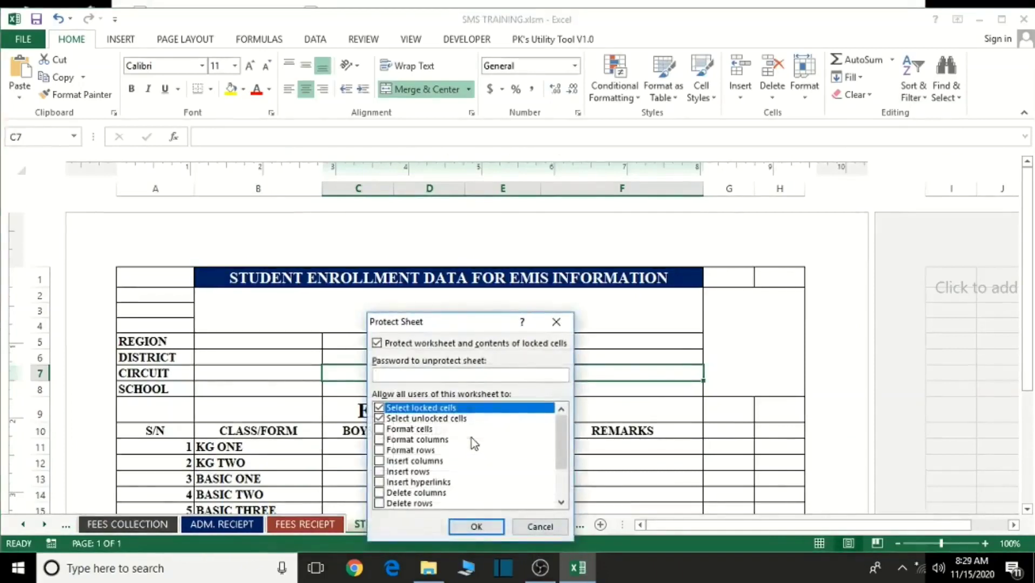
key("Return")
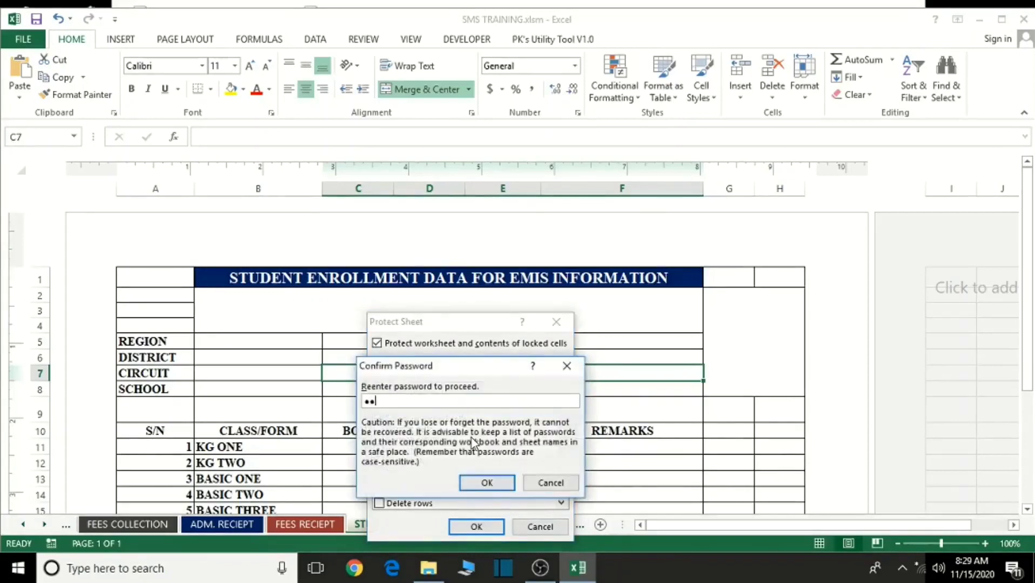
key("Return")
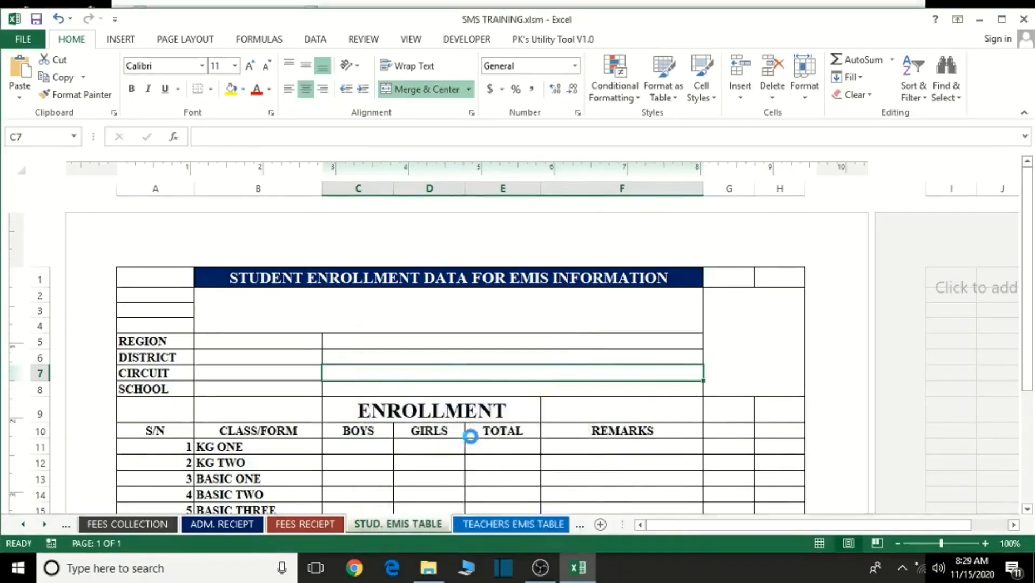
Step: Protect the TEACHERS EMIS TABLE sheet with the same confirmed password
left_click(499, 526)
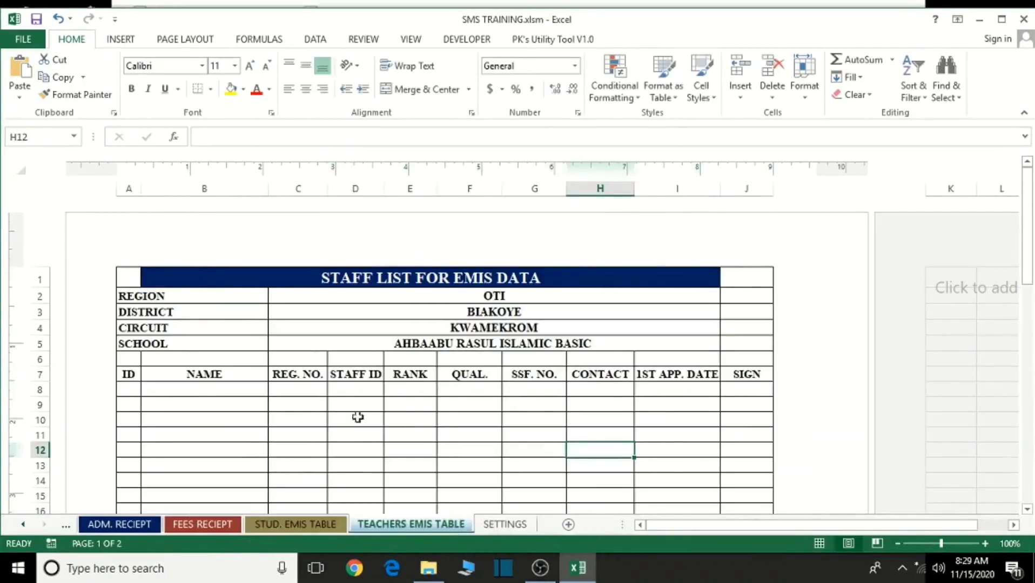
right_click(404, 534)
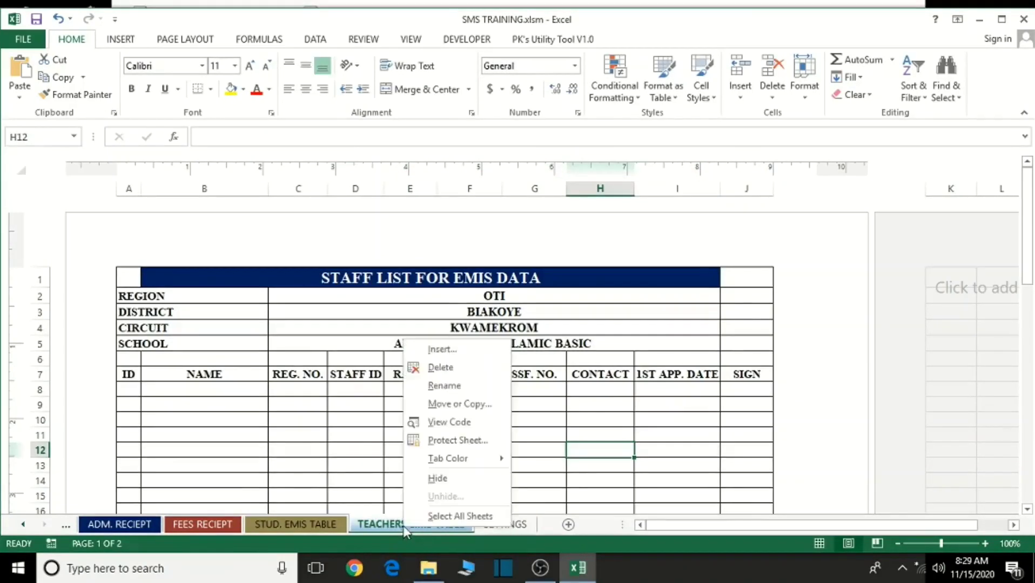
left_click(452, 440)
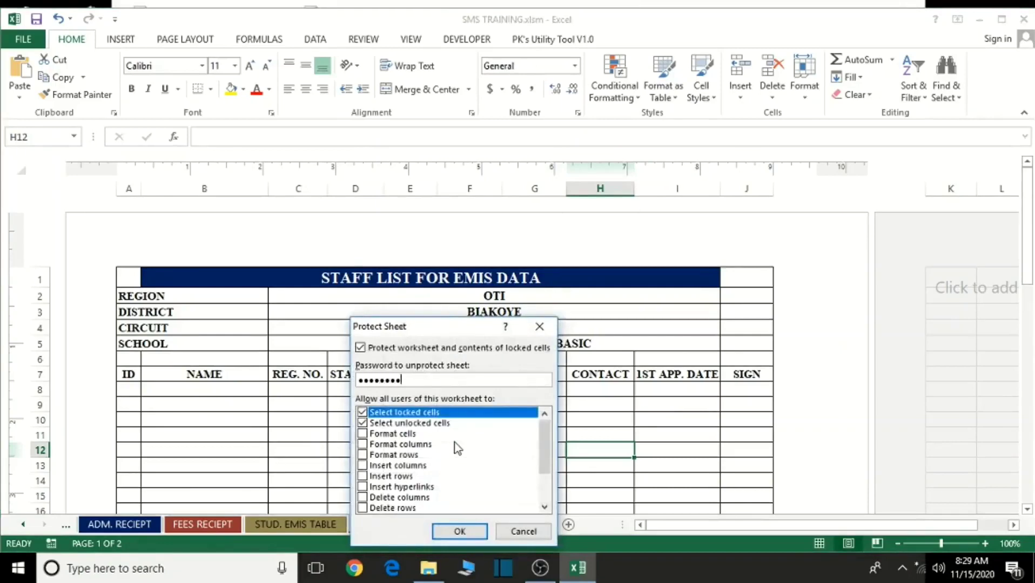
key("Return")
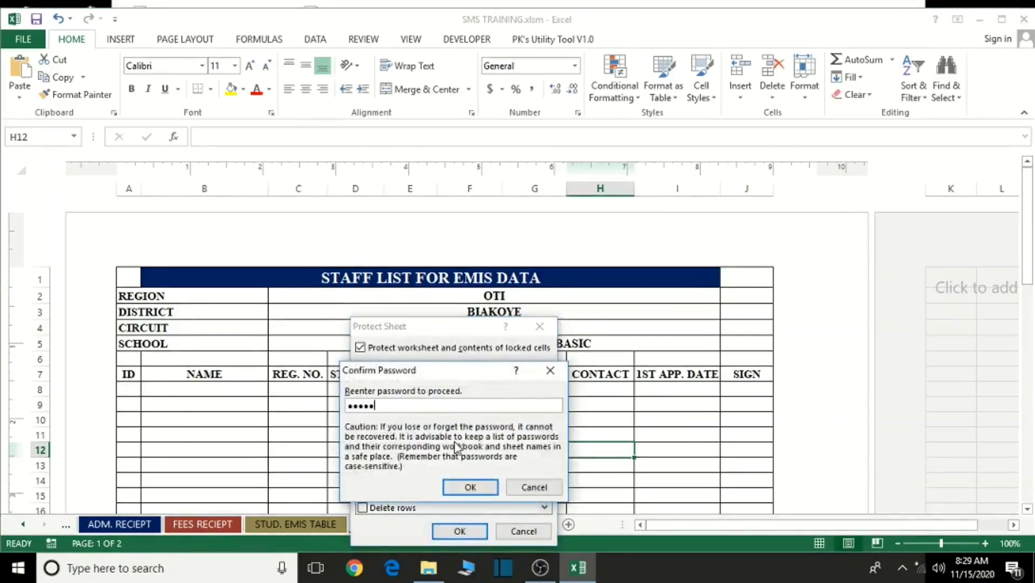
key("Return")
Step: Verify cells F11, B10 and G8 on the teachers table reject edits
double_click(455, 440)
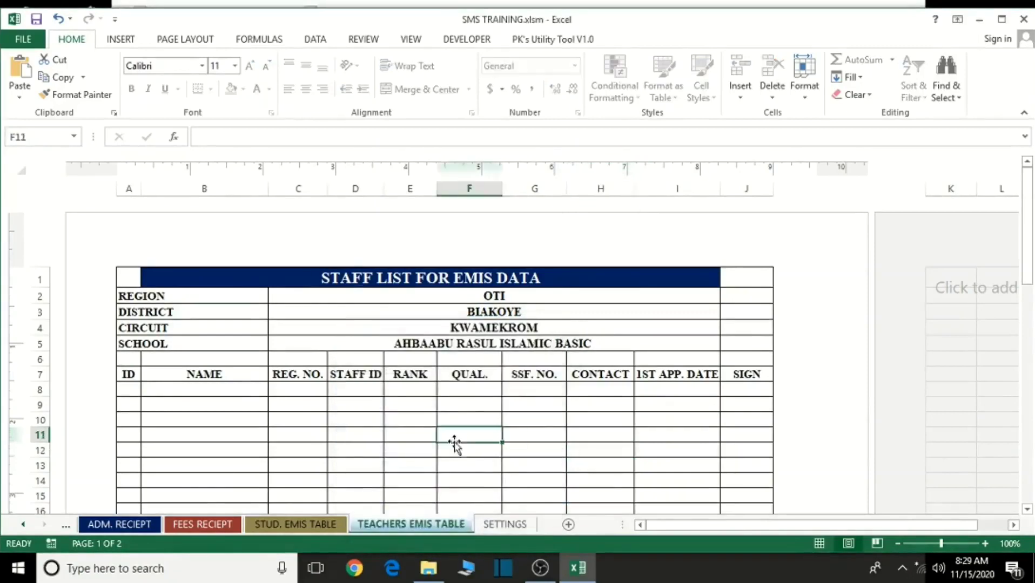
left_click(520, 326)
left_click(245, 421)
double_click(245, 422)
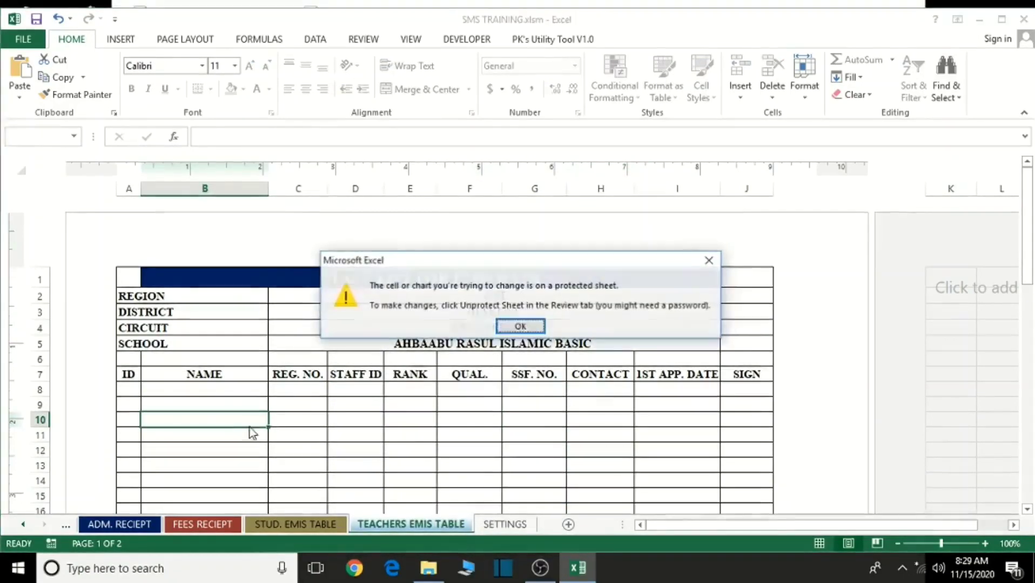
left_click(539, 324)
double_click(531, 389)
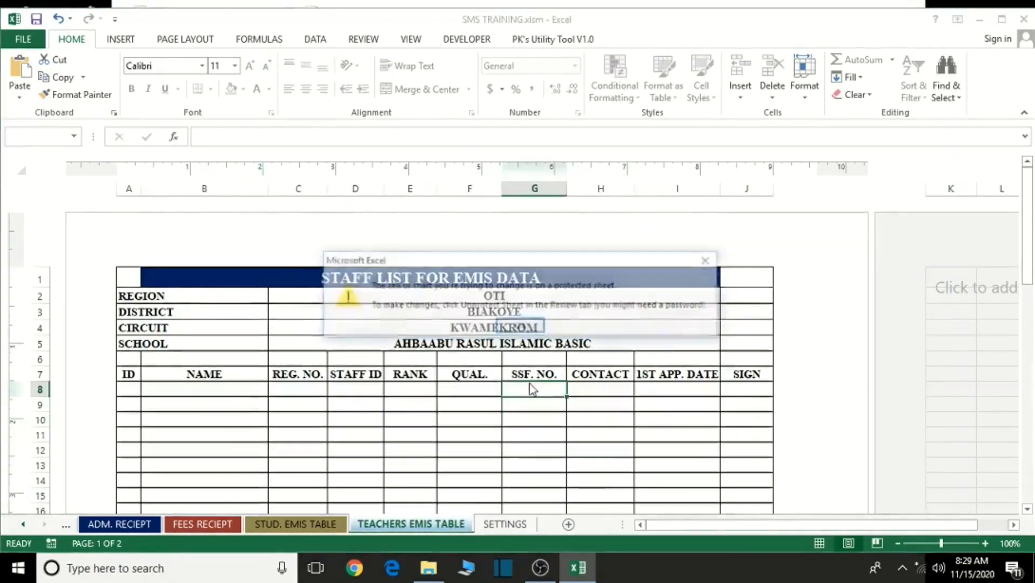
left_click(542, 326)
left_click(505, 524)
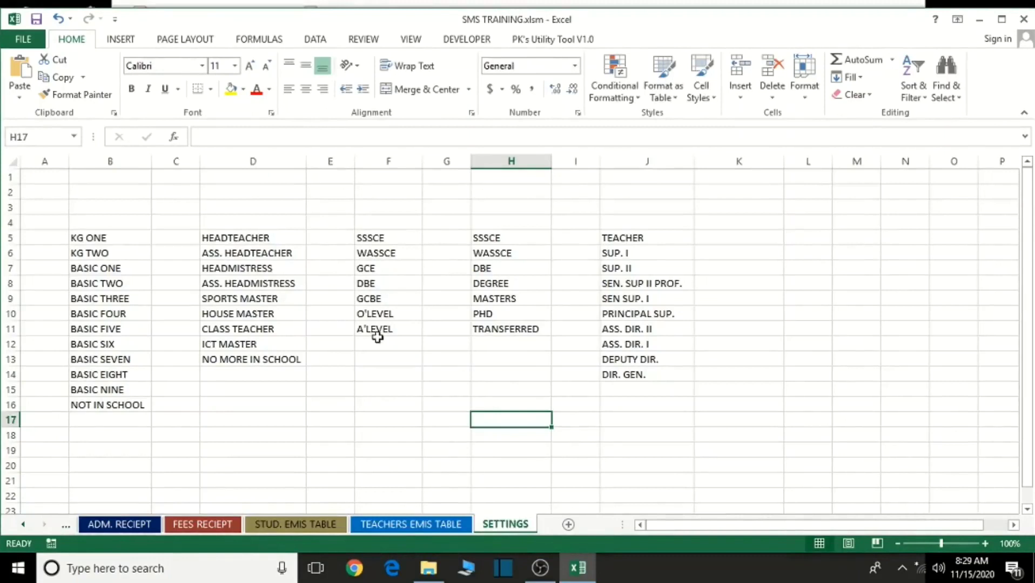
Step: Protect the SETTINGS sheet with a confirmed password
right_click(504, 523)
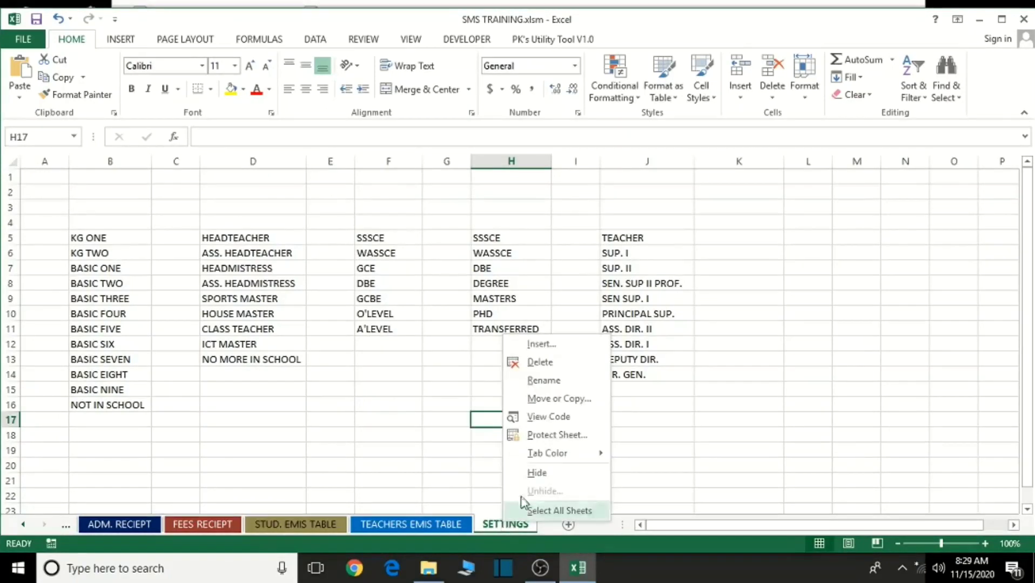
left_click(558, 436)
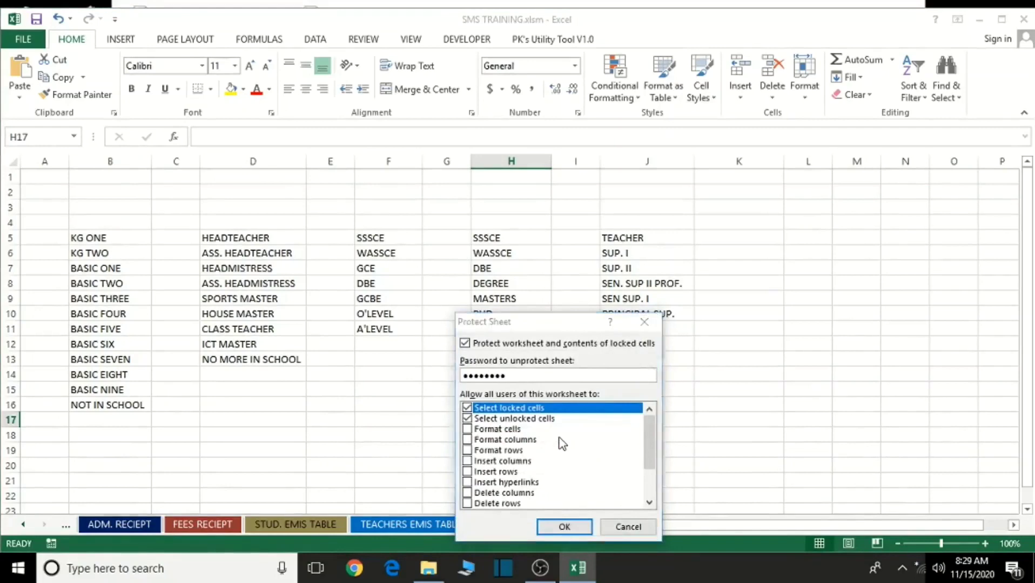
key("Return")
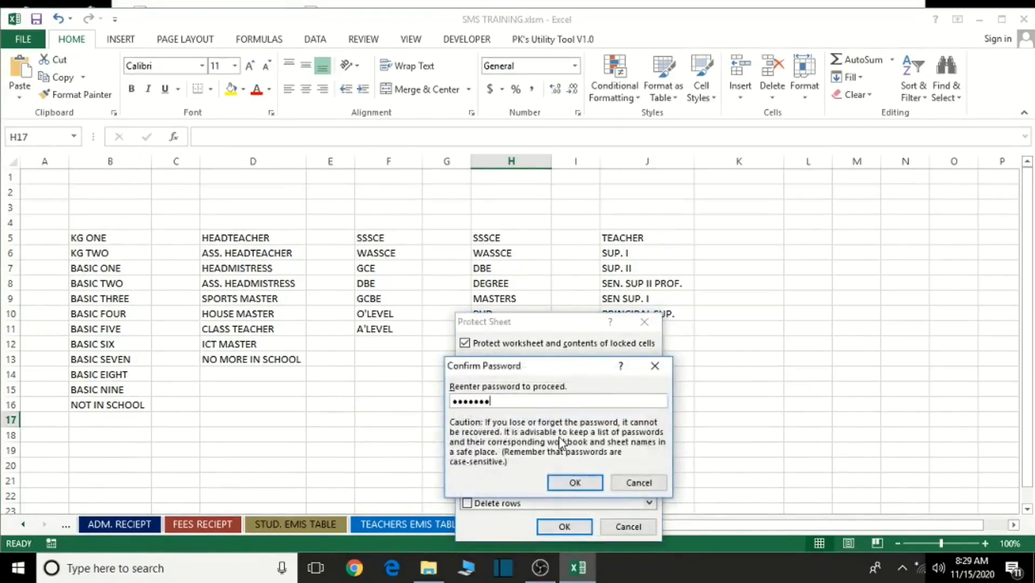
key("Return")
Step: Verify cells I18, E12, D10 and the HEADMISTRESS cell D7 reject edits
left_click(559, 435)
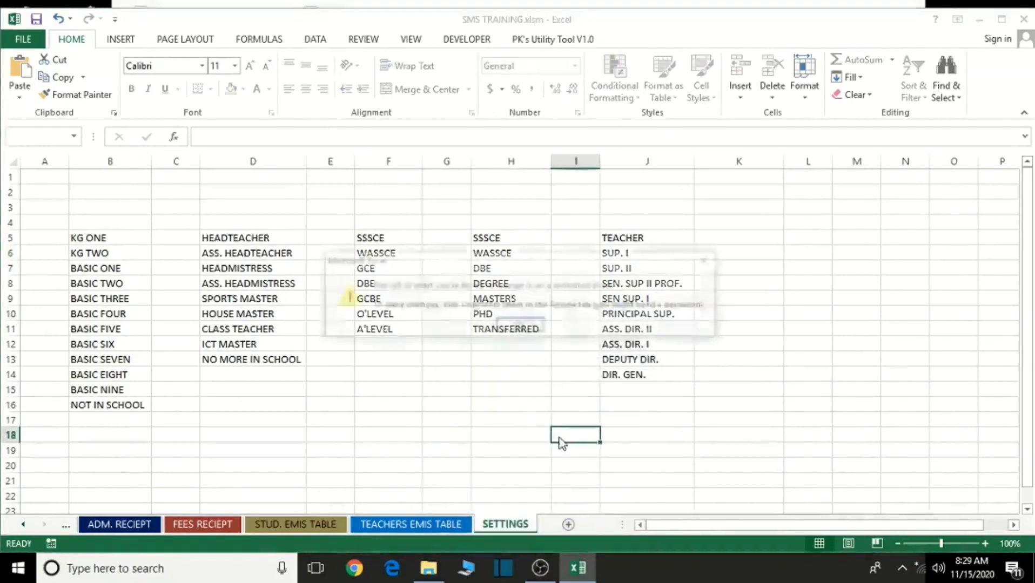
double_click(531, 423)
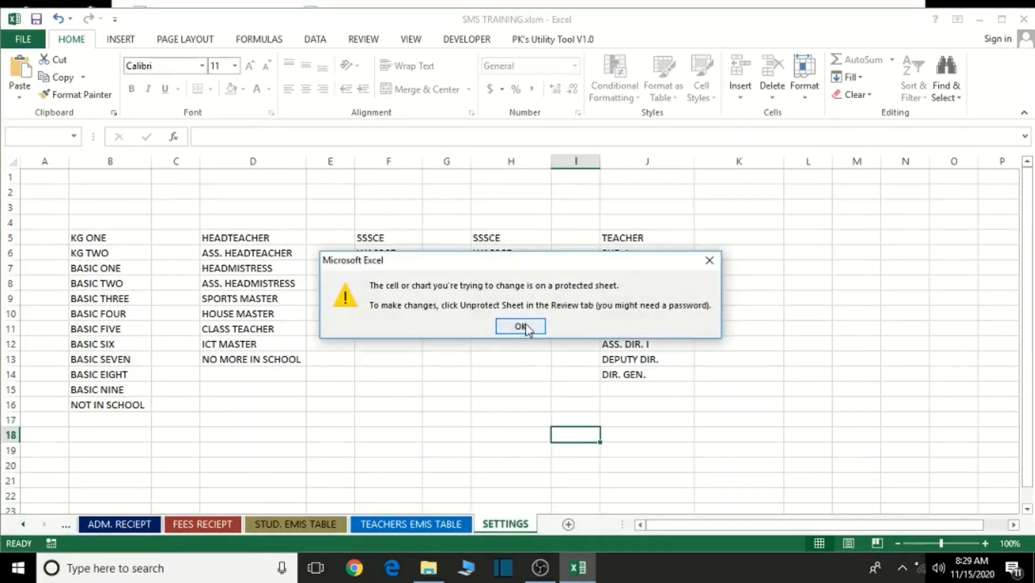
left_click(521, 325)
double_click(344, 342)
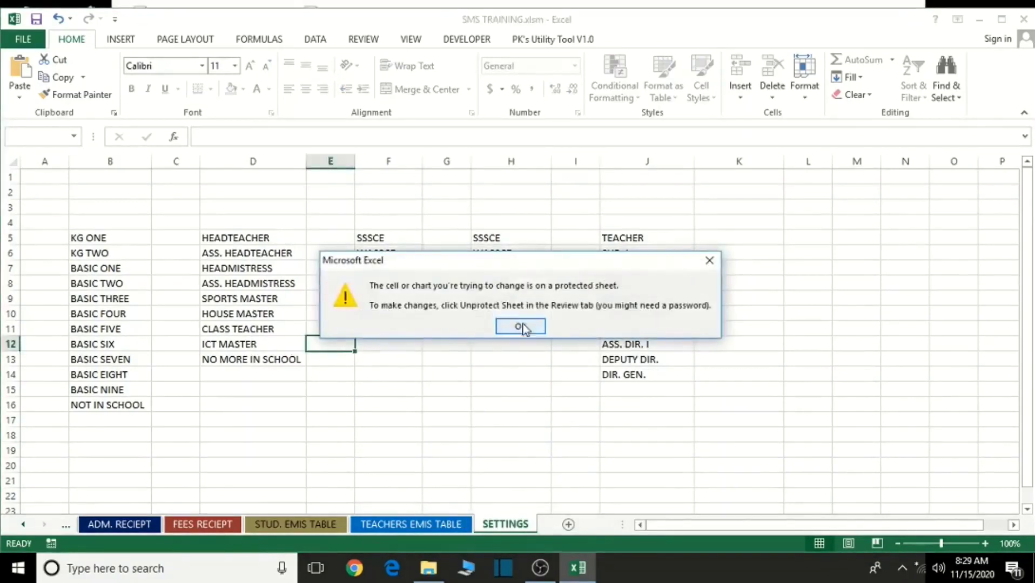
left_click(521, 325)
left_click(208, 312)
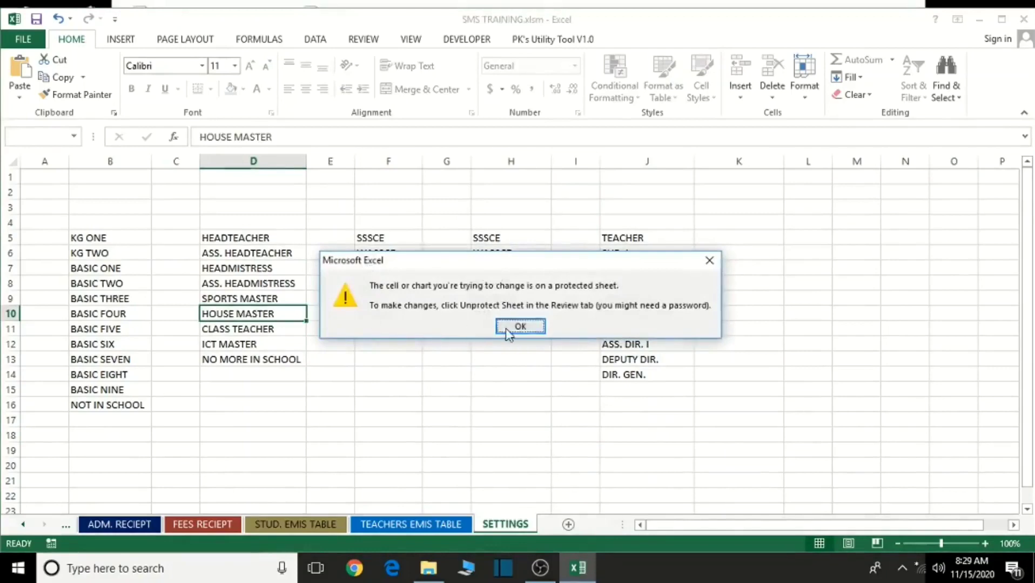
left_click(519, 326)
left_click(272, 269)
double_click(272, 269)
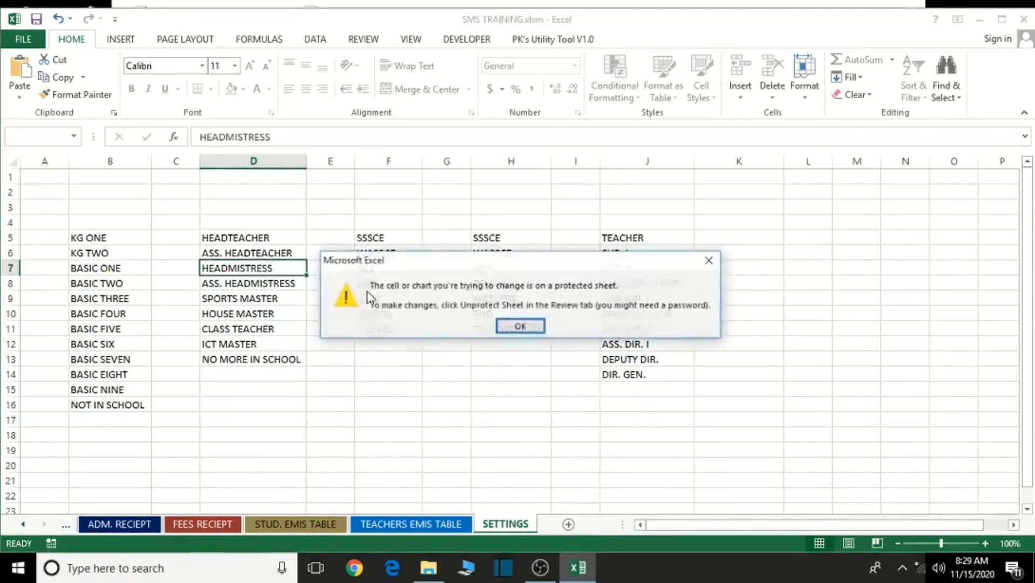
left_click(520, 326)
Step: Save SMS TRAINING.xlsm, accepting the Document Inspector privacy warning, and scroll back to the first sheet tabs
key("ctrl+s")
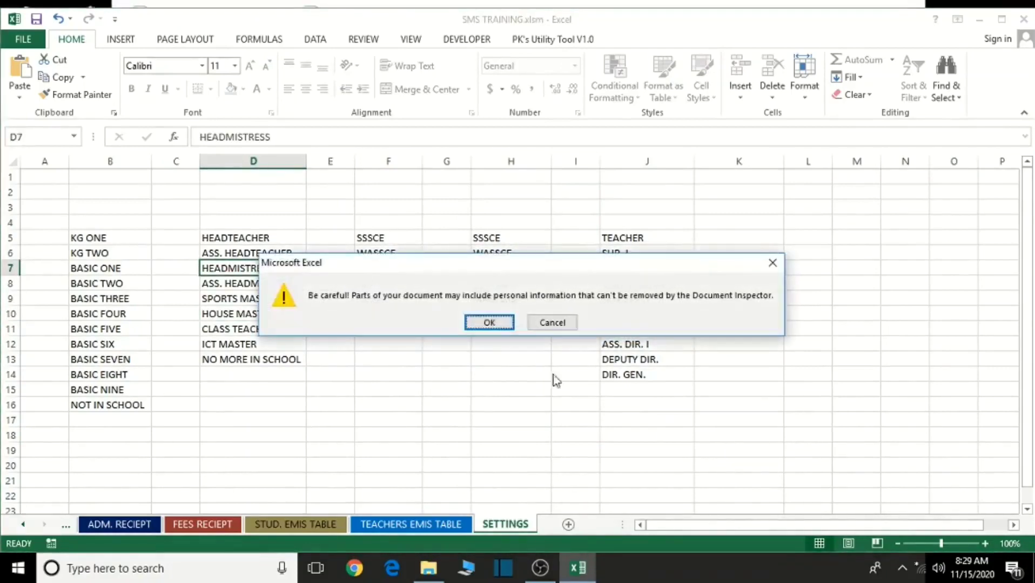
left_click(488, 325)
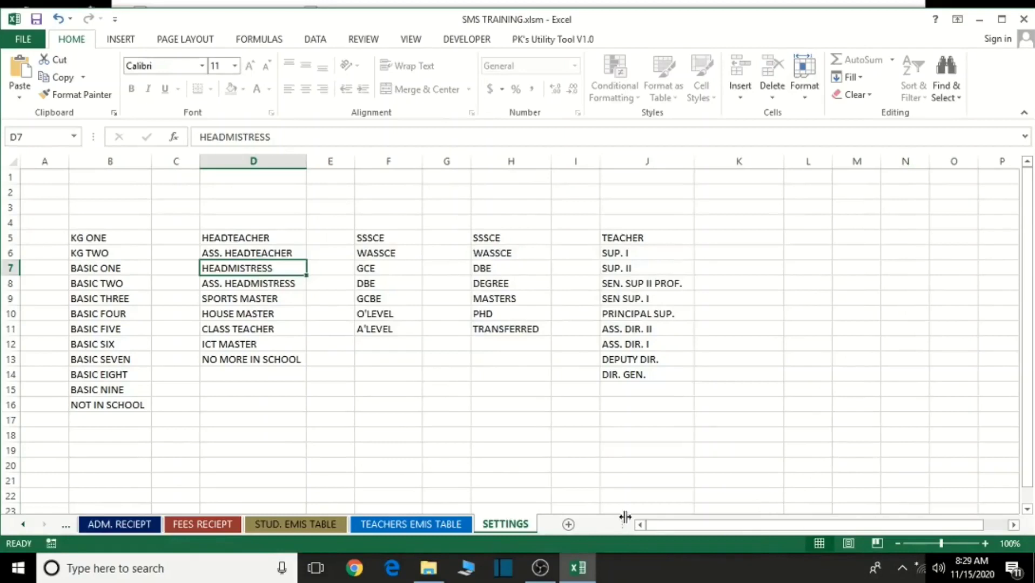
left_click(22, 525)
left_click(22, 525)
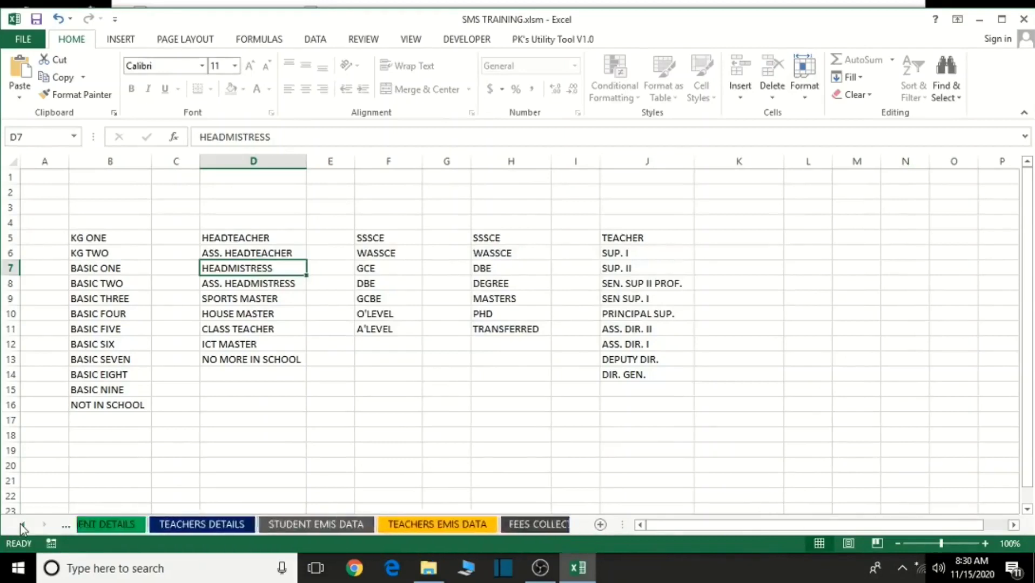
left_click(22, 525)
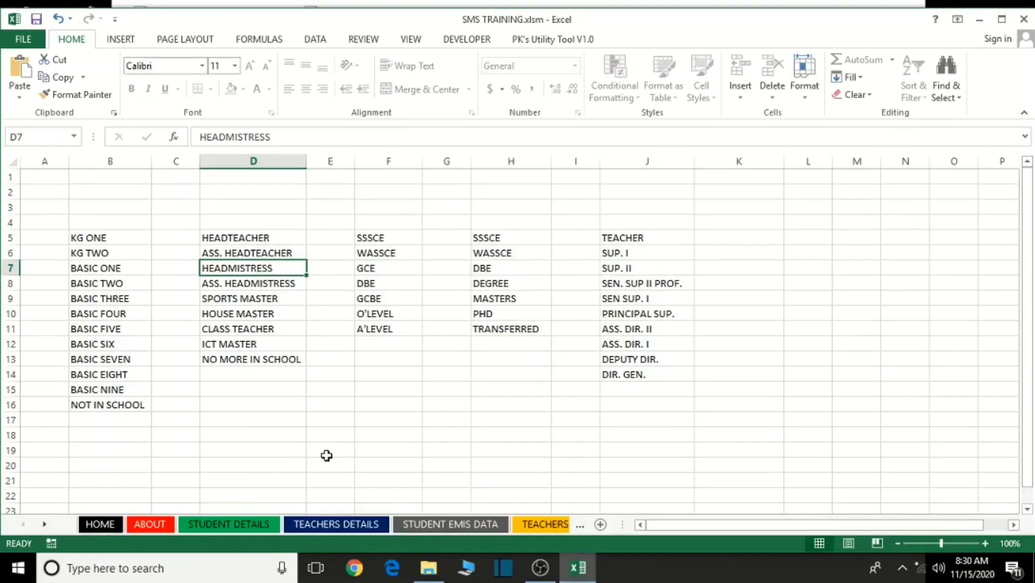